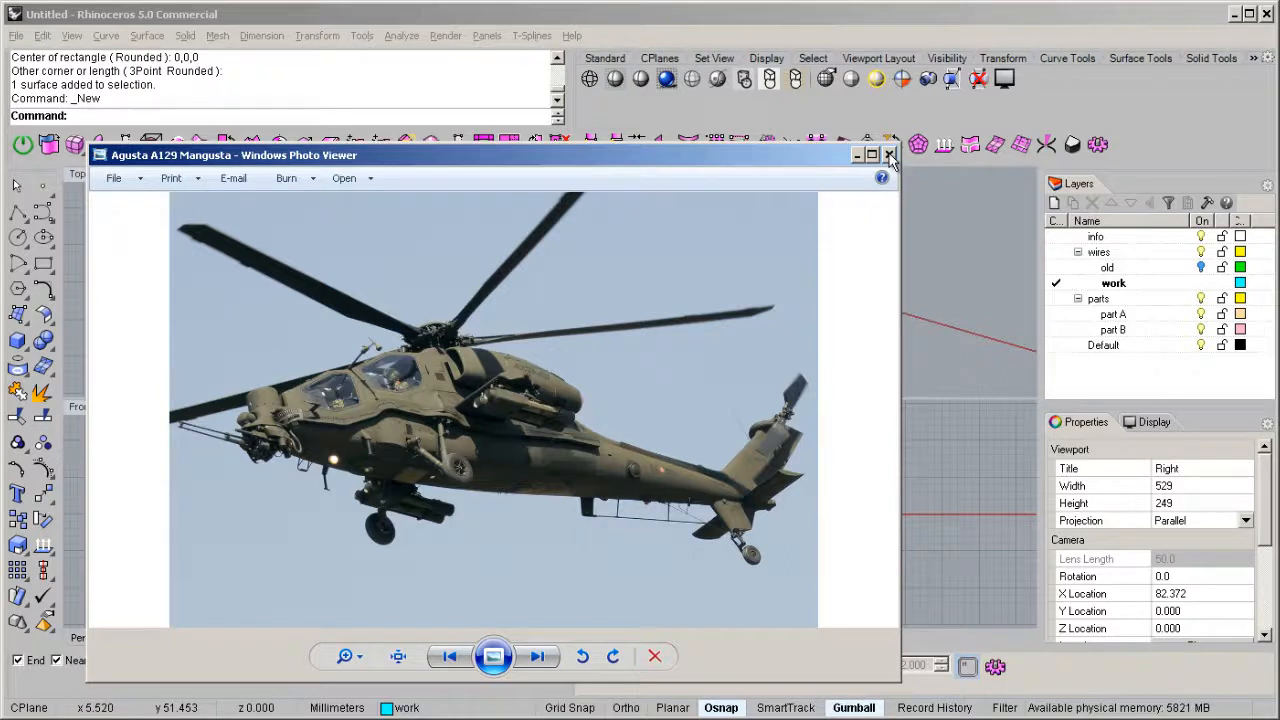
Close the helicopter photo and bring the Top View image from the project files folder into the Top viewport as a picture frame
{"action": "left_click", "coordinate": [889, 156]}
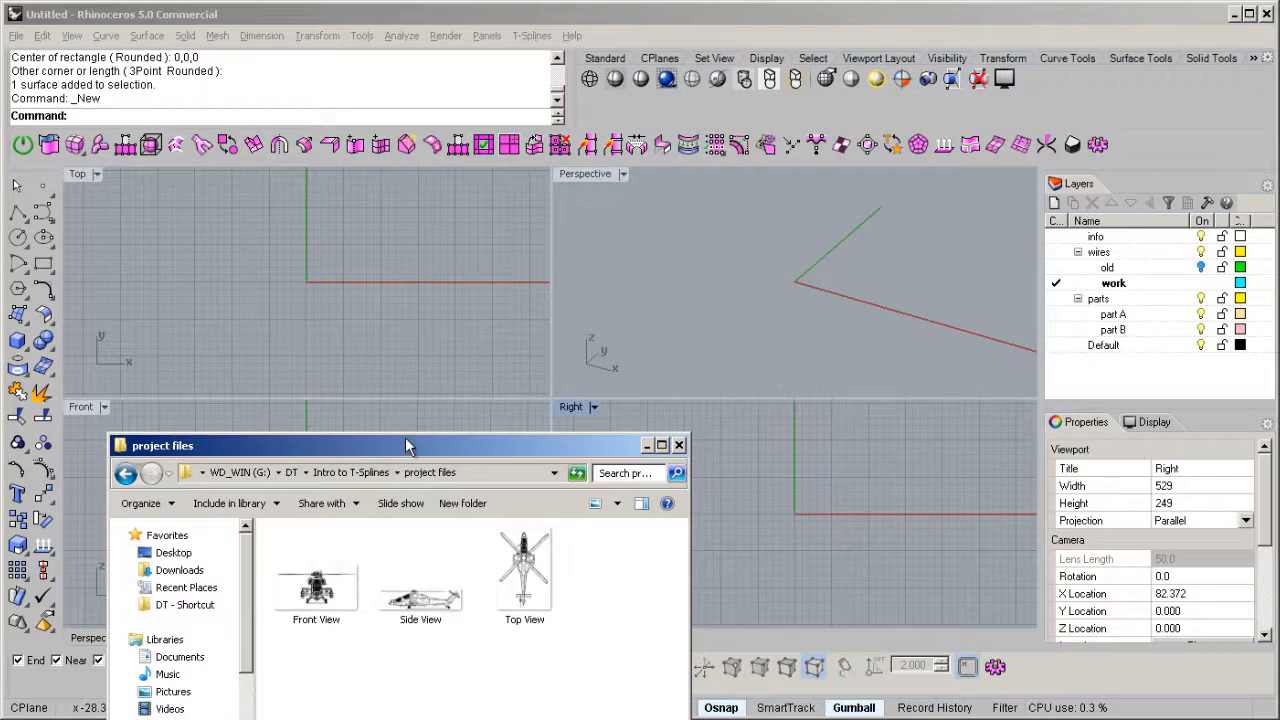
{"action": "left_click_drag", "start_coordinate": [416, 445], "coordinate": [510, 447]}
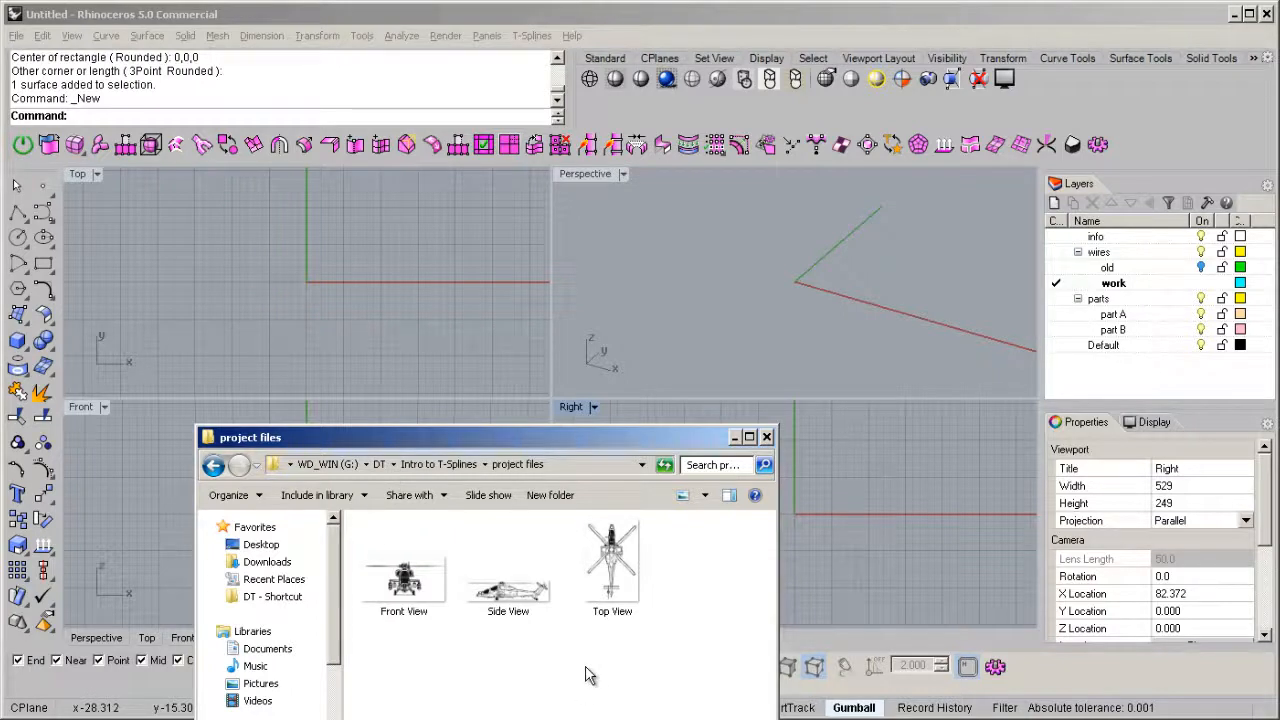
{"action": "left_click", "coordinate": [612, 578]}
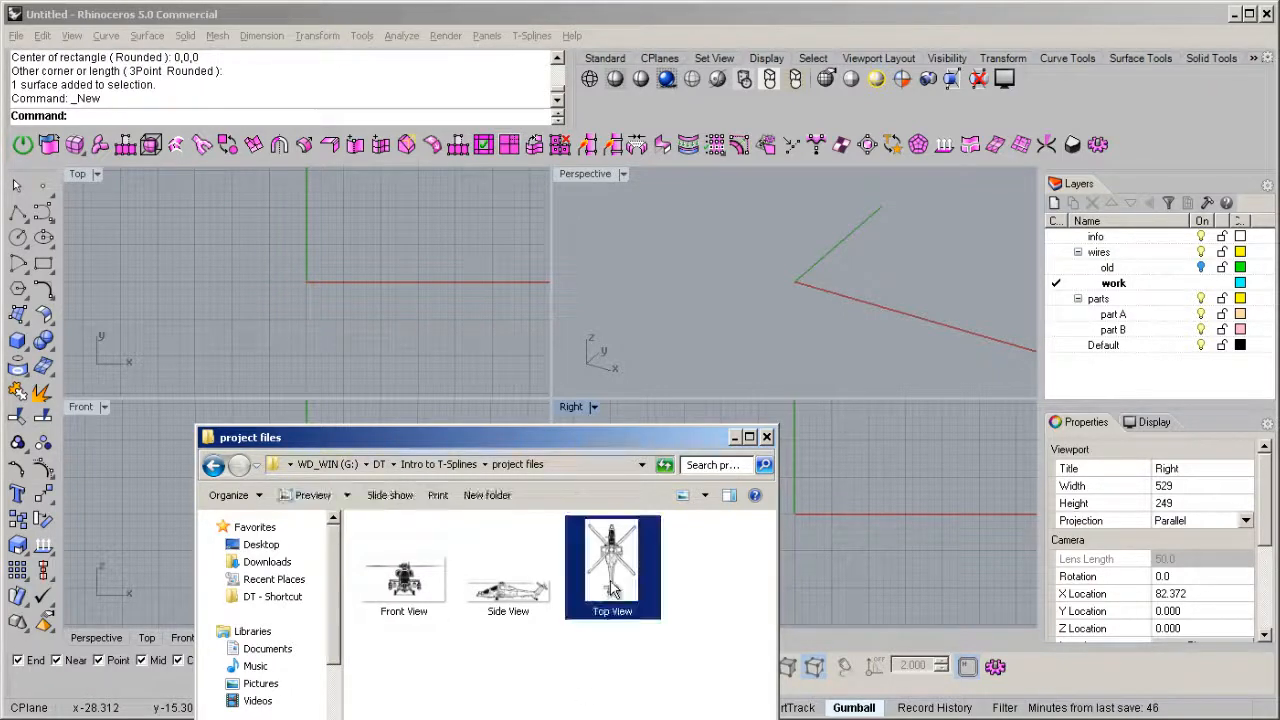
{"action": "left_click_drag", "start_coordinate": [620, 612], "coordinate": [310, 330]}
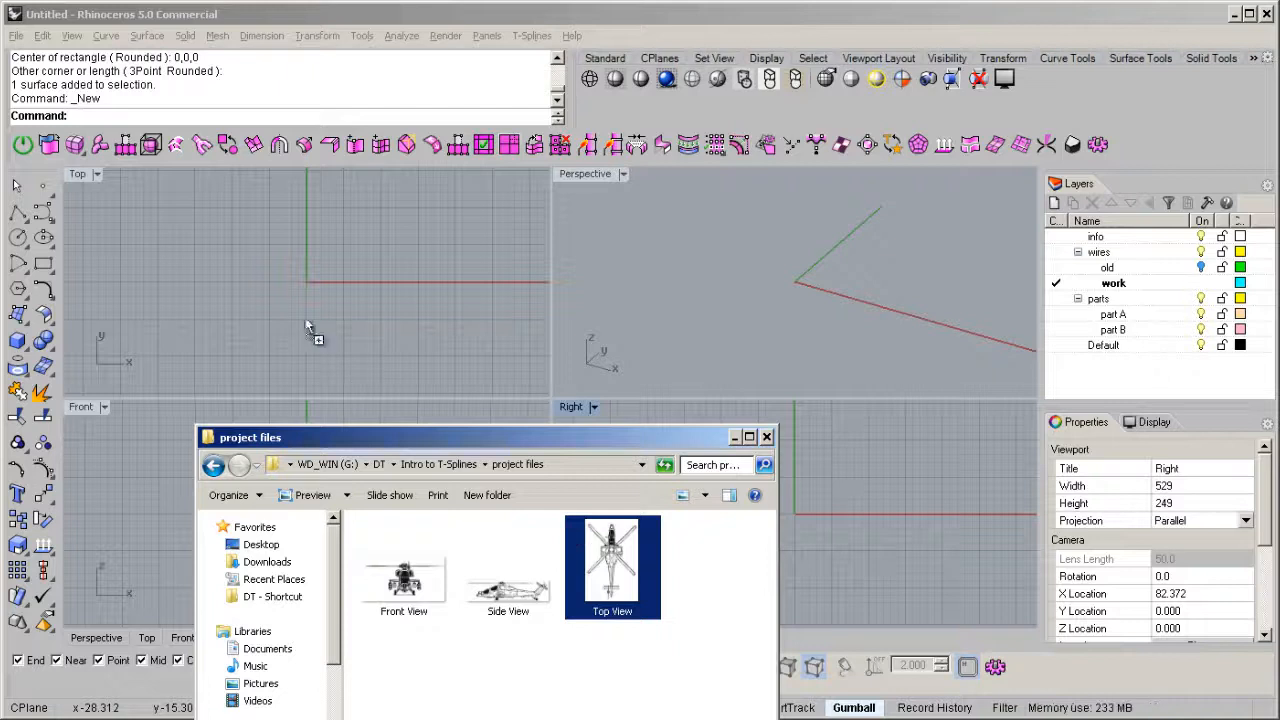
{"action": "left_click_drag", "start_coordinate": [286, 281], "coordinate": [286, 279]}
{"action": "left_click", "coordinate": [318, 290]}
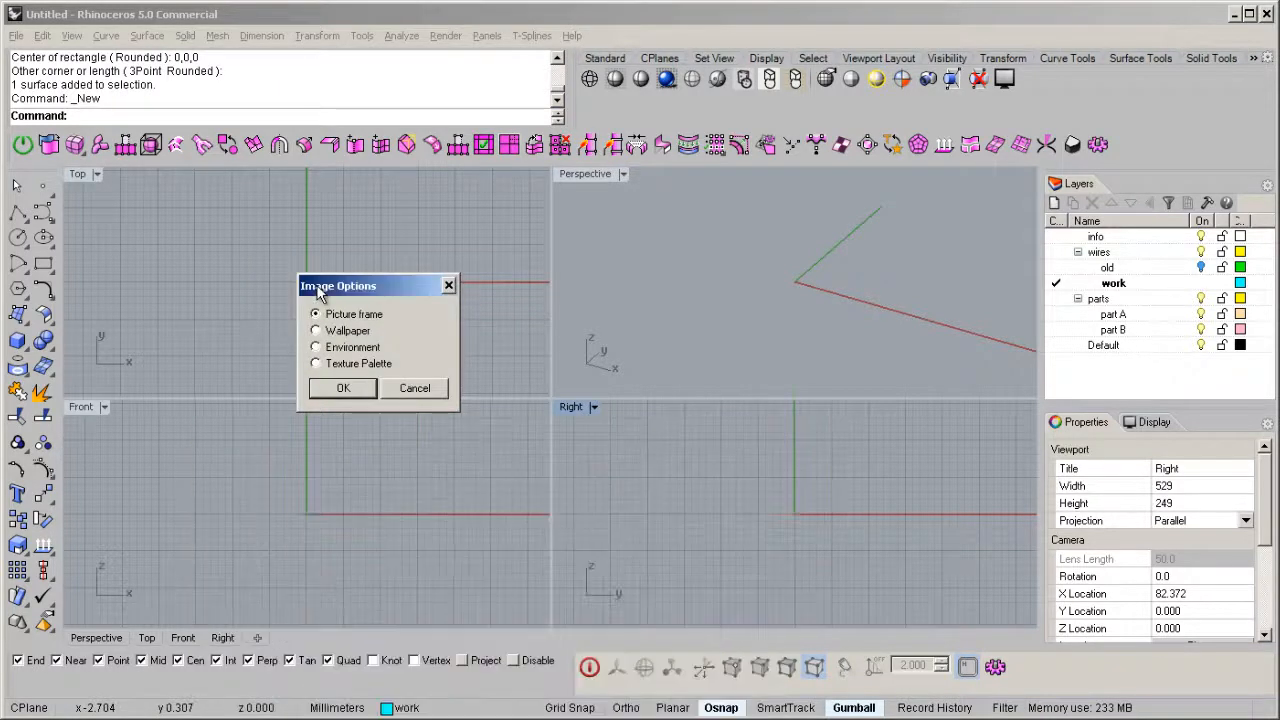
{"action": "left_click", "coordinate": [340, 389]}
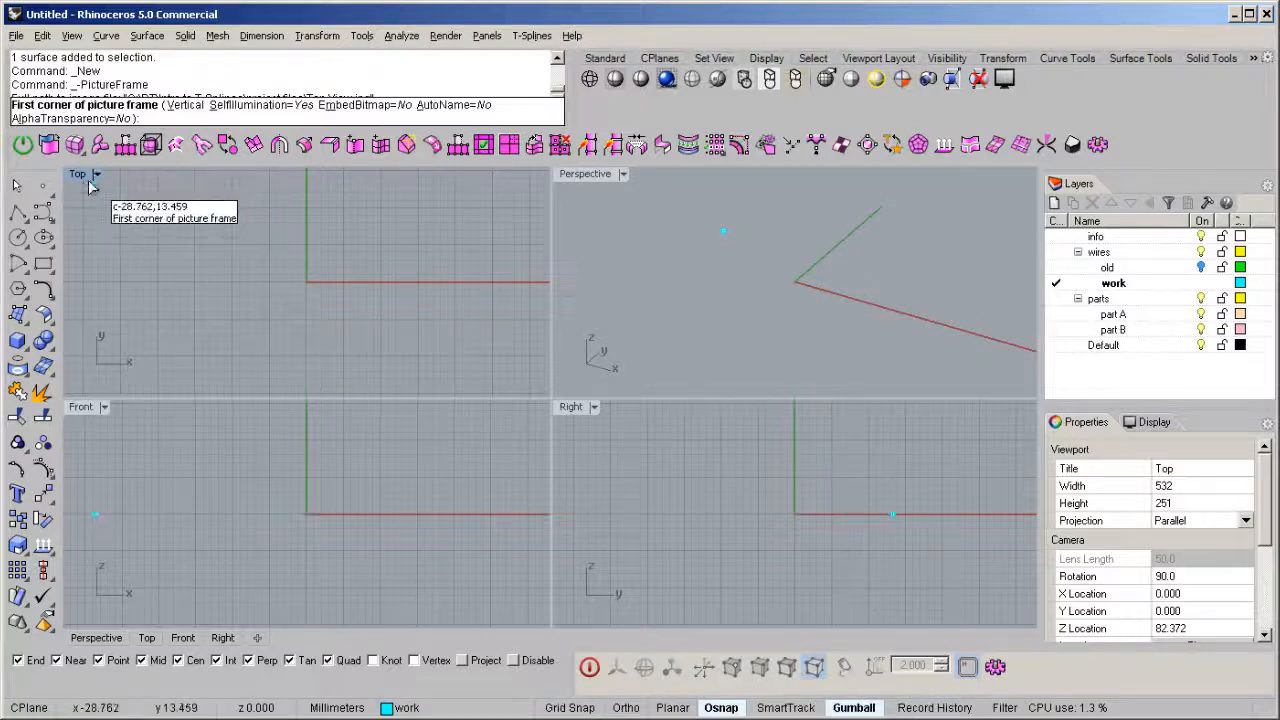
Maximize the Top viewport and place the picture frame by picking its first corner and its length
{"action": "double_click", "coordinate": [85, 178]}
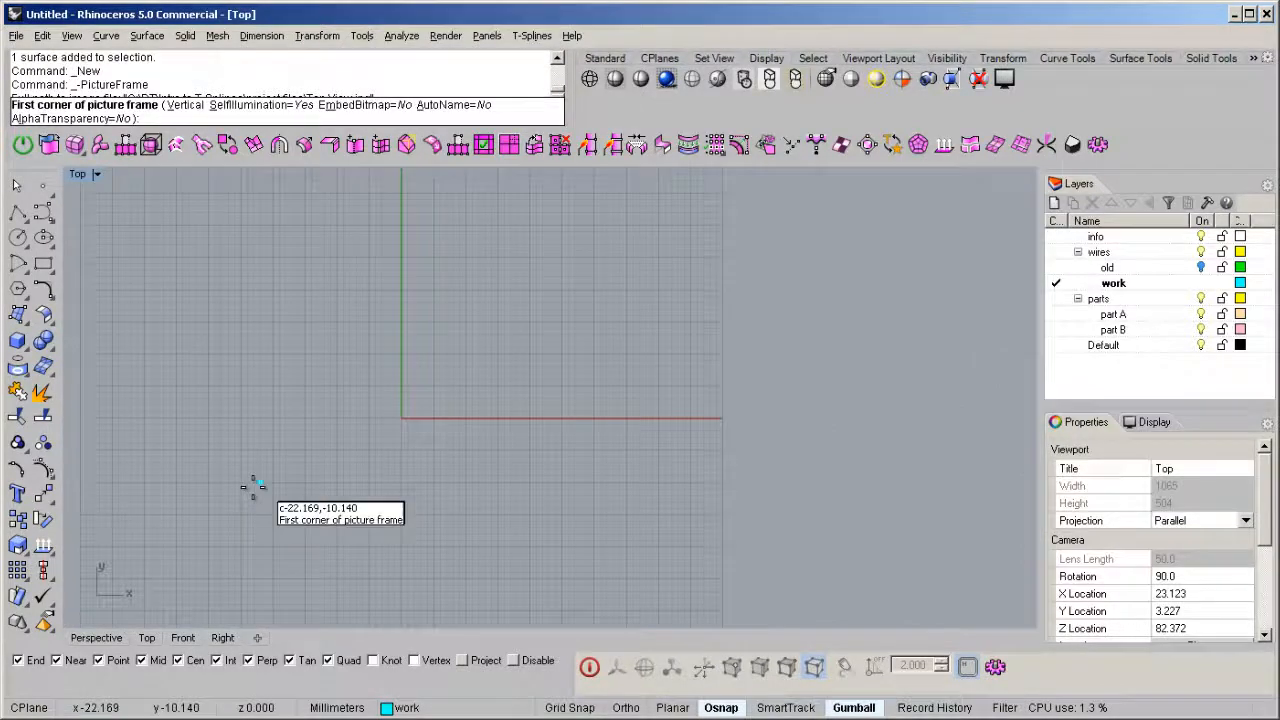
{"action": "left_click", "coordinate": [220, 507]}
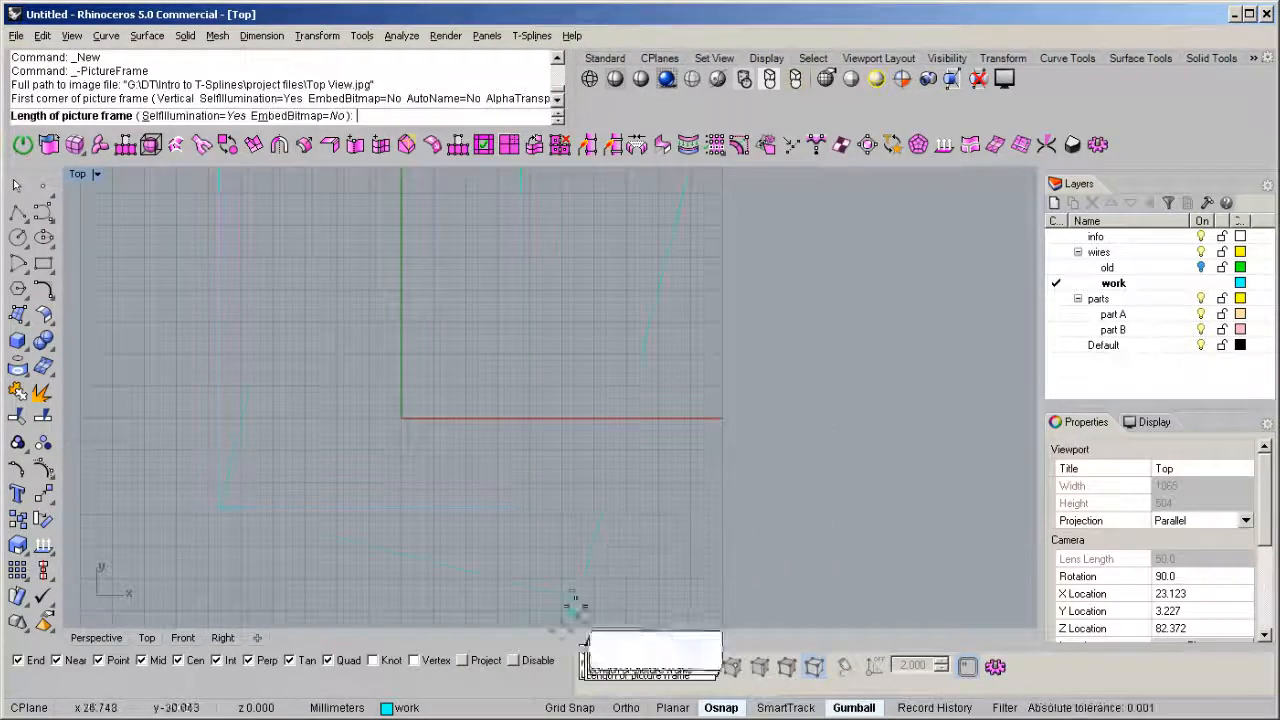
{"action": "left_click", "coordinate": [700, 507]}
{"action": "scroll", "coordinate": [500, 385], "scroll_direction": "down", "scroll_amount": 3}
{"action": "scroll", "coordinate": [500, 385], "scroll_direction": "down", "scroll_amount": 3}
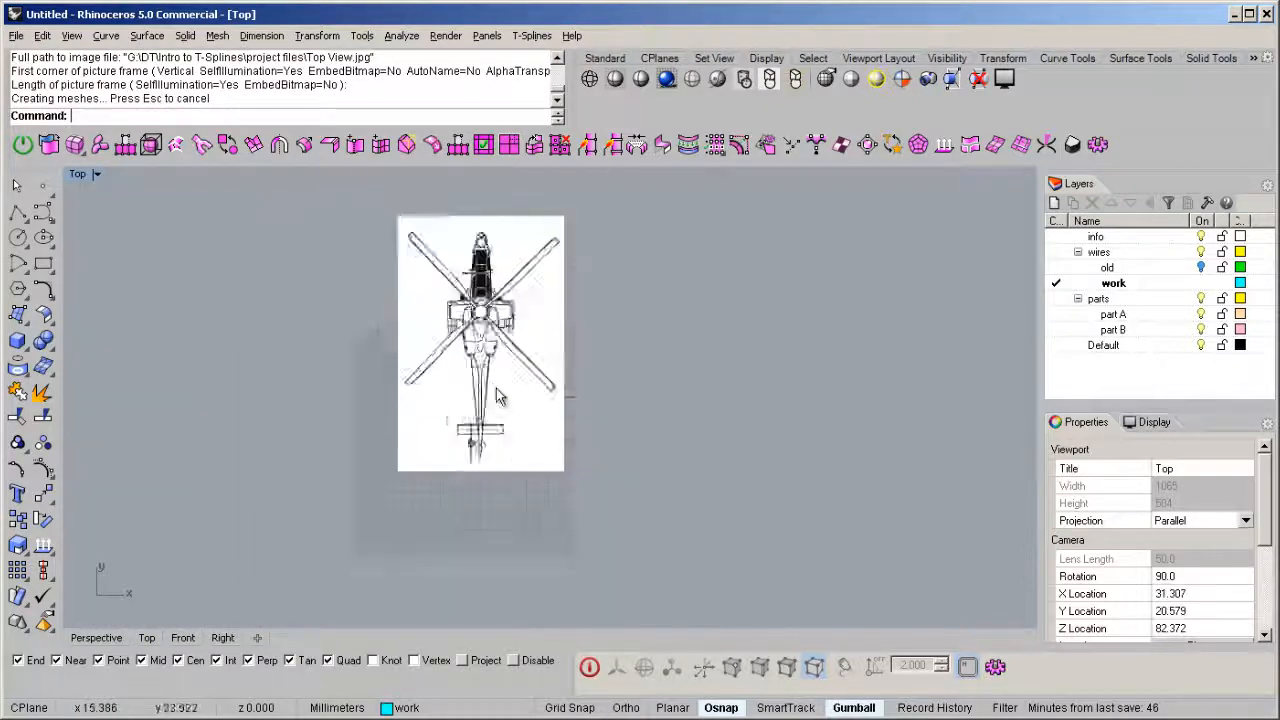
Draw a 100 by 100 mm rectangle centred on the origin 0,0,0 in the Top view
{"action": "middle_click", "coordinate": [624, 421]}
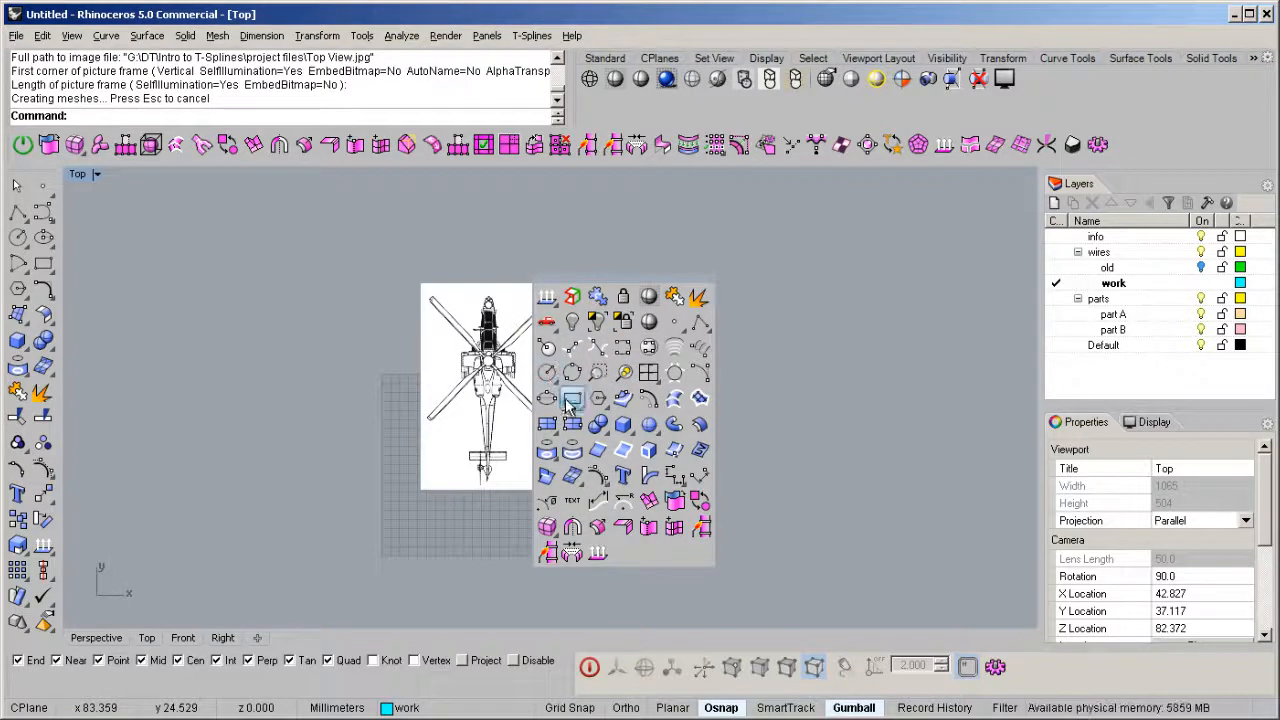
{"action": "left_click", "coordinate": [577, 407]}
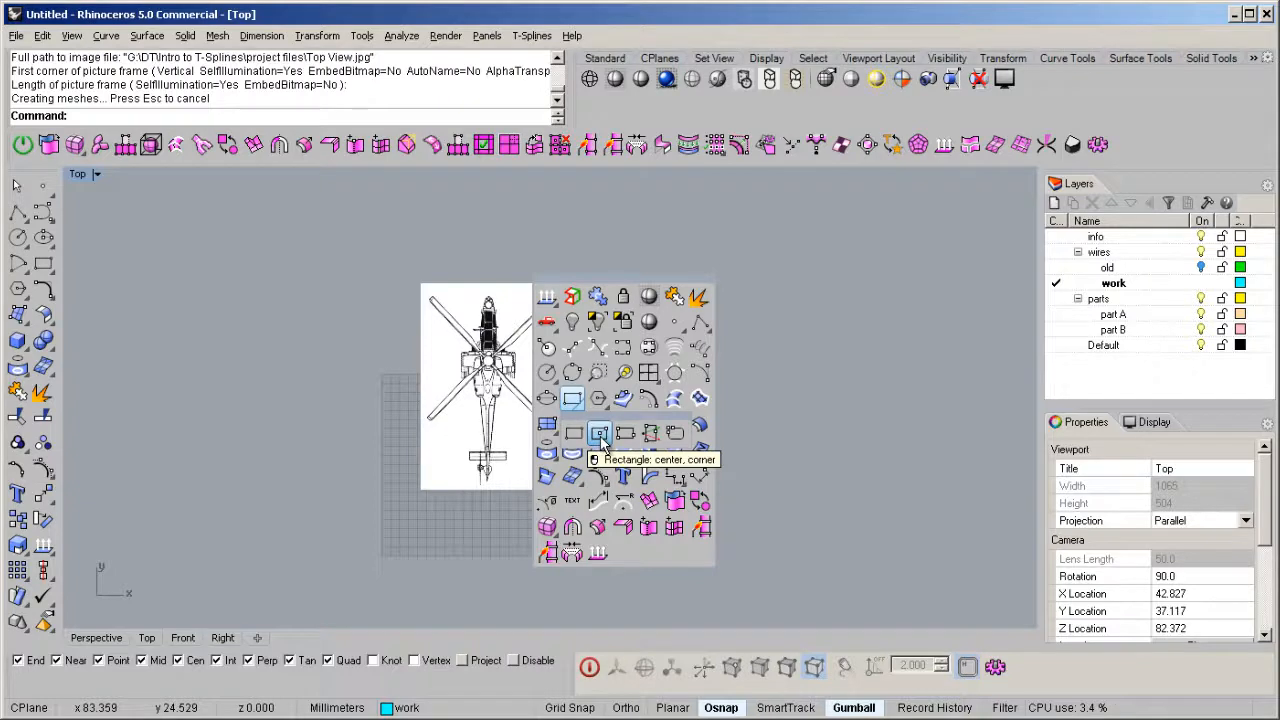
{"action": "left_click", "coordinate": [600, 440]}
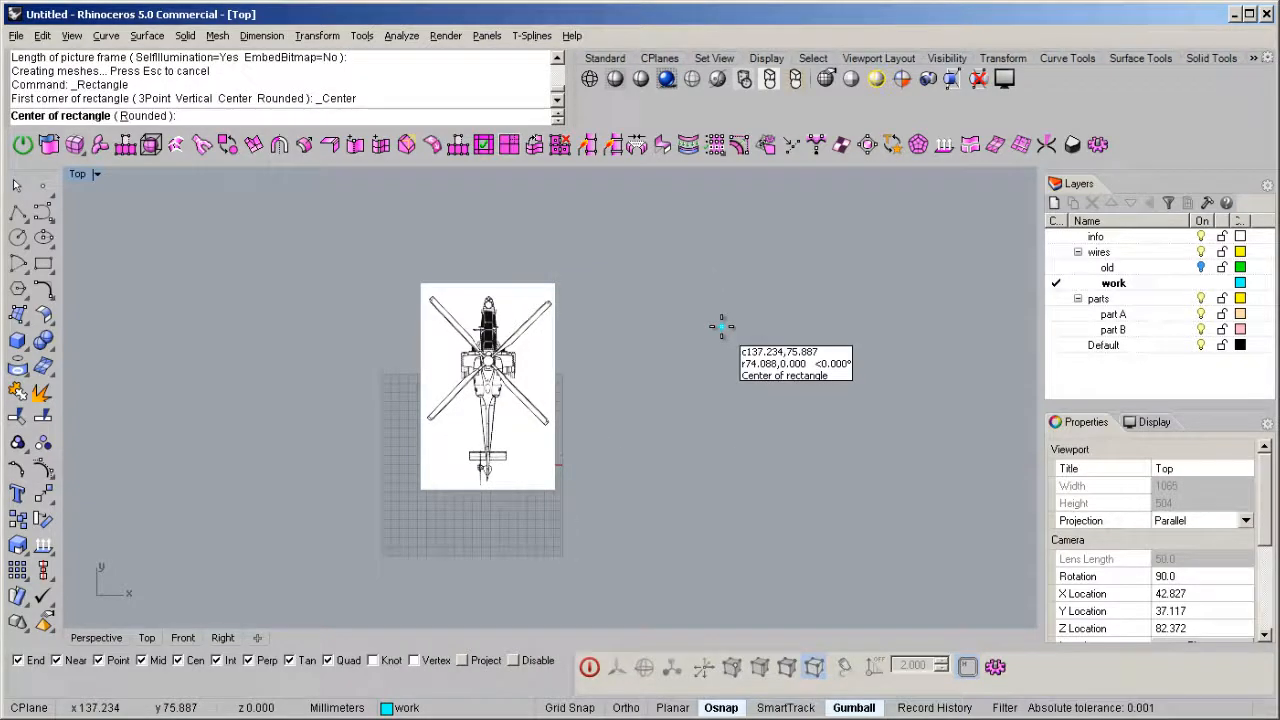
{"action": "type", "text": "0,0,0"}
{"action": "key", "text": "Return"}
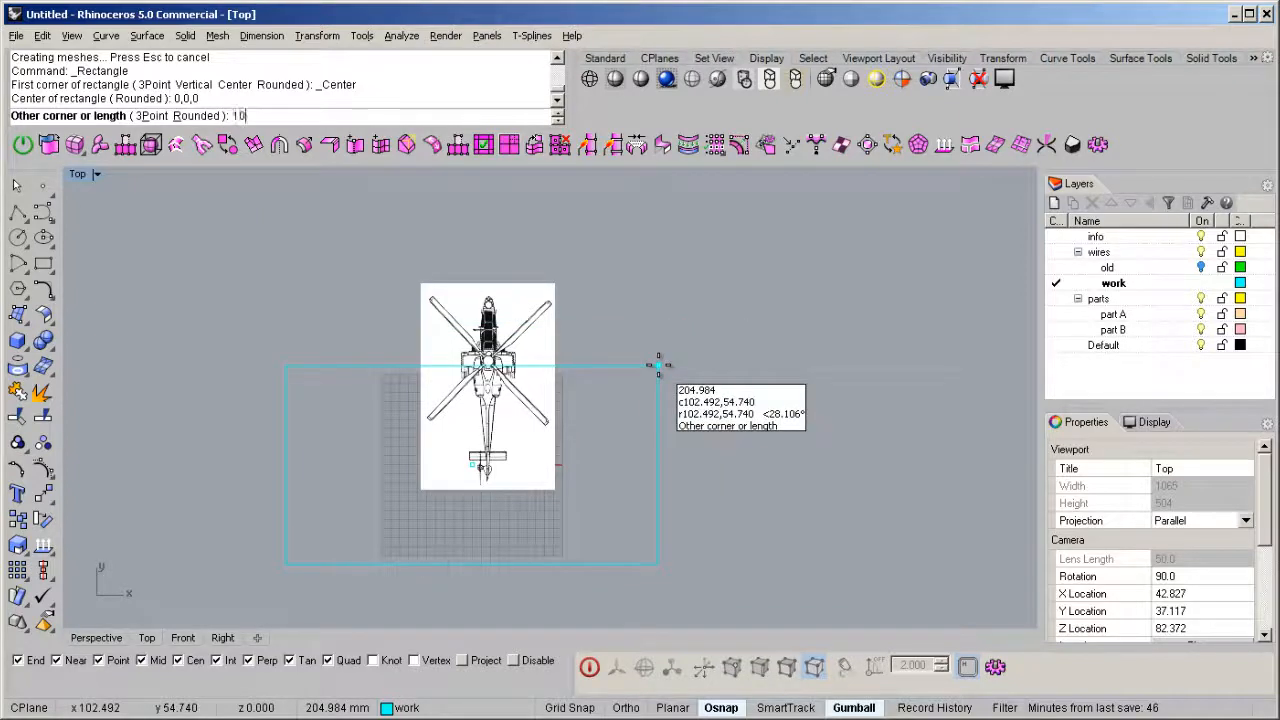
{"action": "type", "text": "100"}
{"action": "key", "text": "Return"}
{"action": "type", "text": "10"}
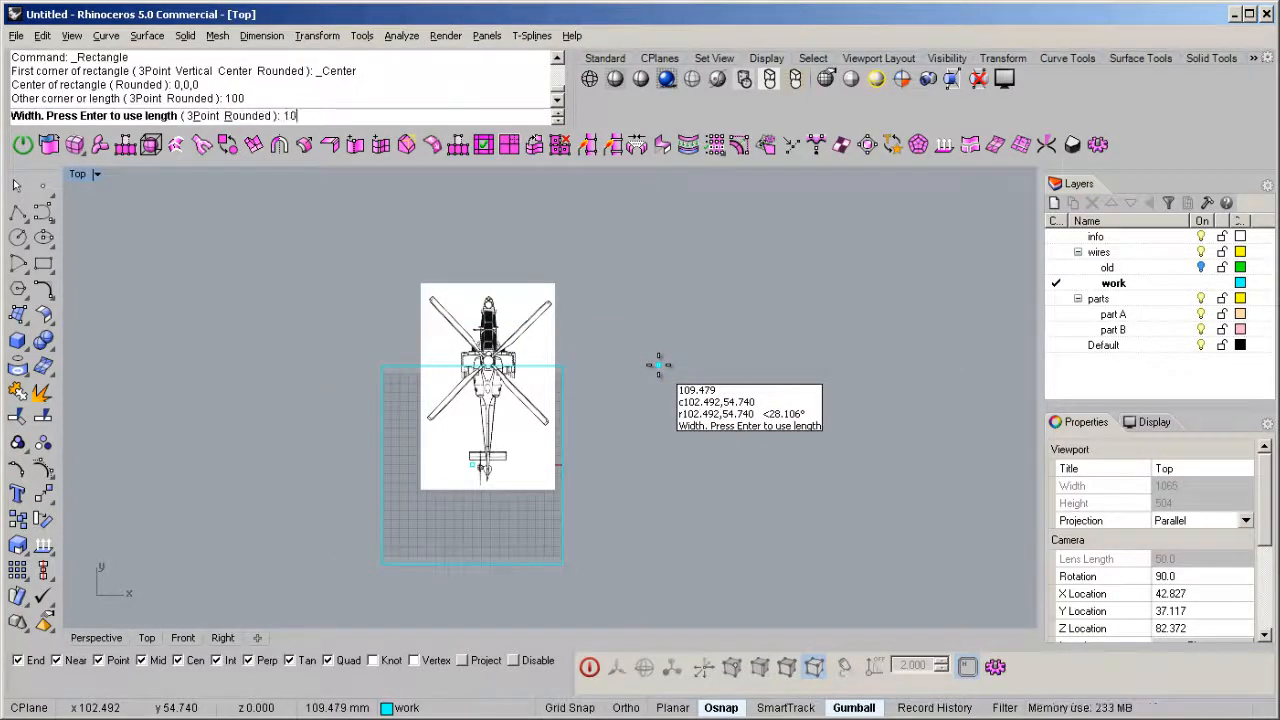
{"action": "type", "text": "0"}
{"action": "key", "text": "Return"}
Rotate the top view picture by 90 degrees so the nose points left, and move it over the square
{"action": "scroll", "coordinate": [531, 480], "scroll_direction": "up", "scroll_amount": 4}
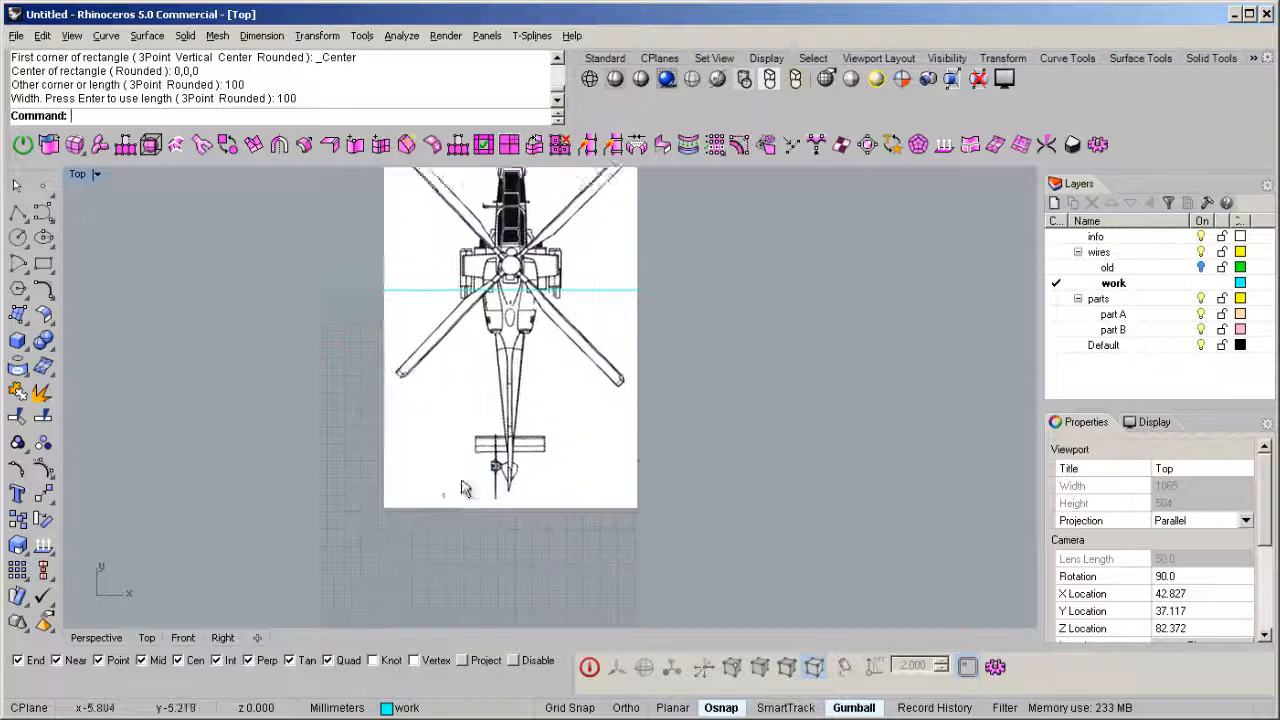
{"action": "scroll", "coordinate": [449, 521], "scroll_direction": "down", "scroll_amount": 3}
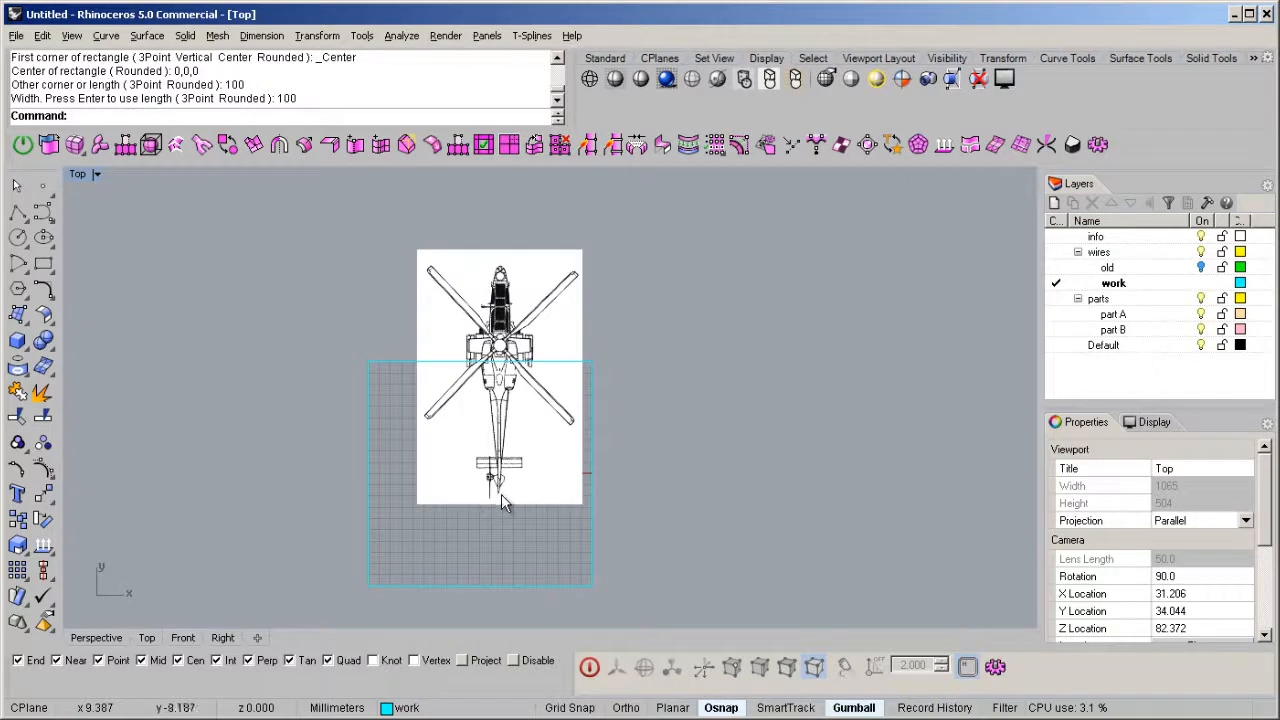
{"action": "right_click_drag", "start_coordinate": [503, 503], "coordinate": [523, 477]}
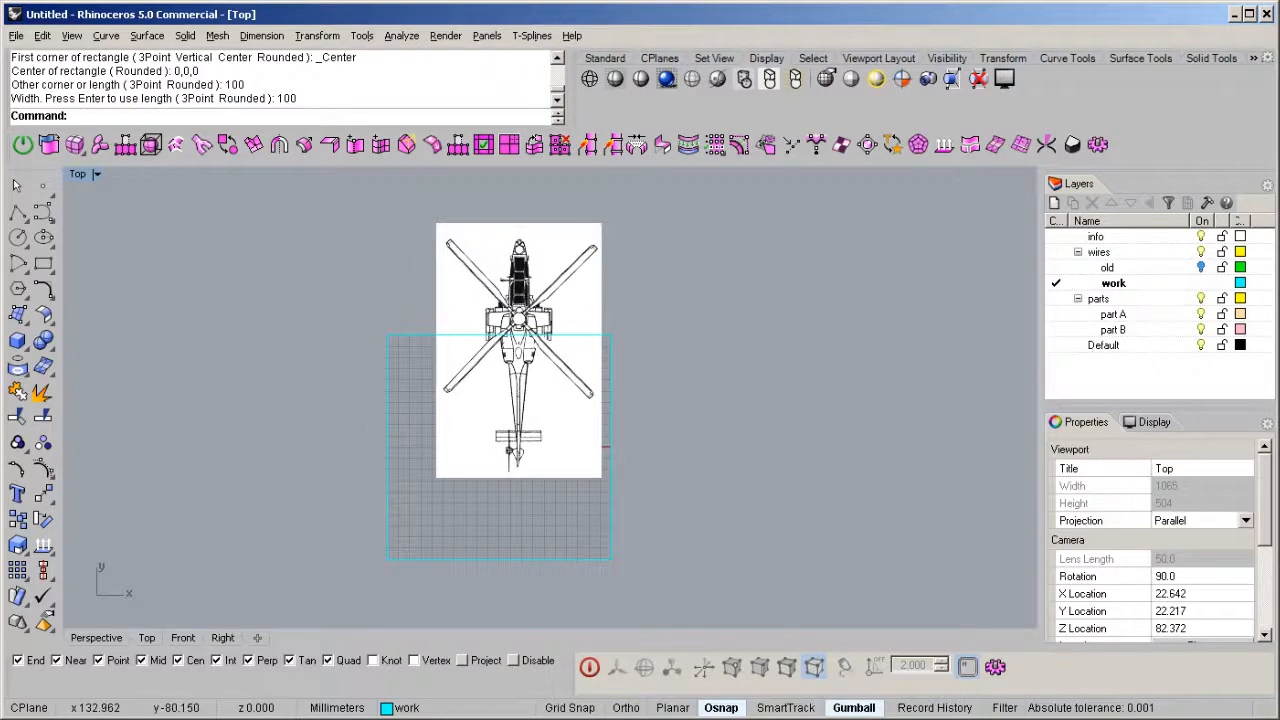
{"action": "left_click", "coordinate": [490, 302]}
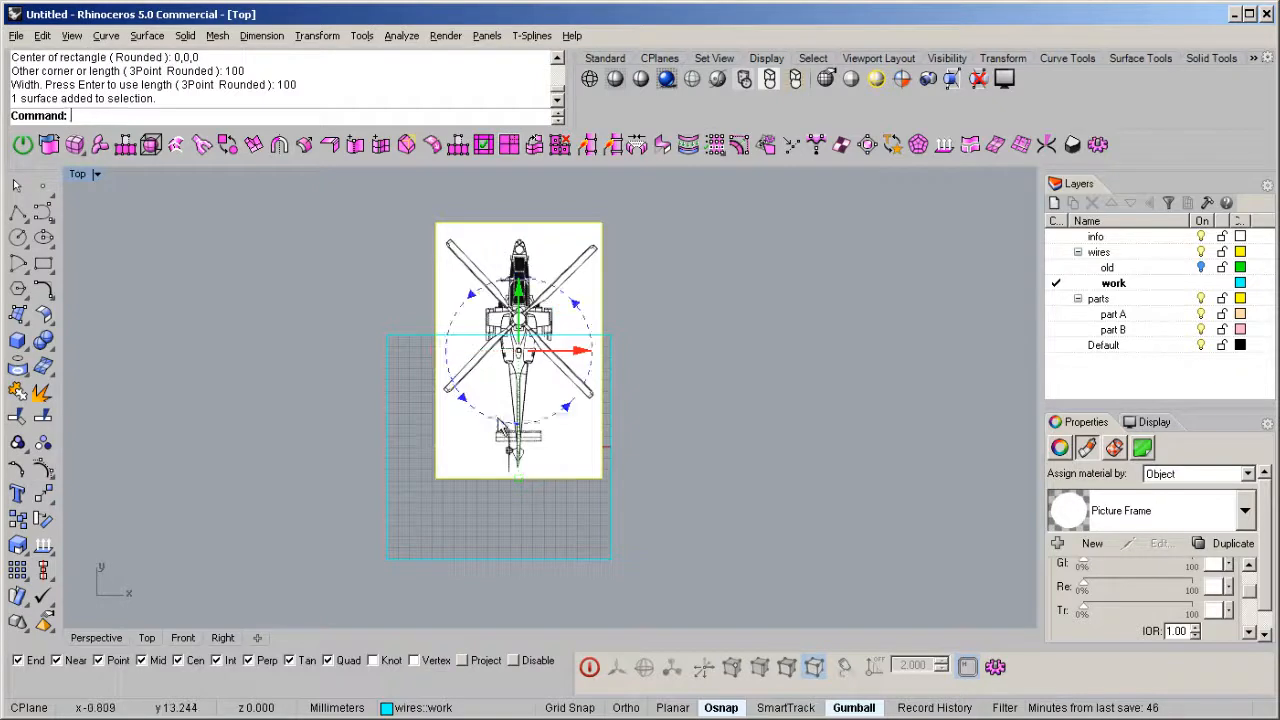
{"action": "left_click", "coordinate": [501, 424]}
{"action": "type", "text": "90"}
{"action": "key", "text": "Return"}
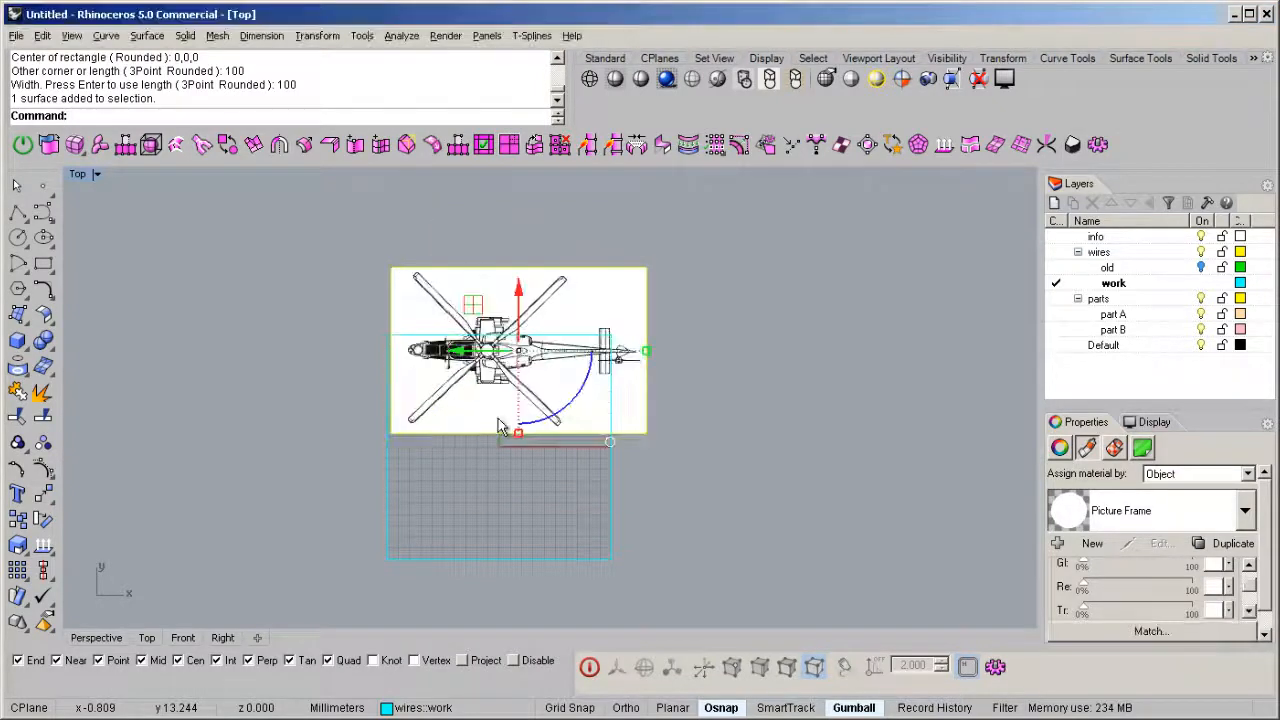
{"action": "right_click_drag", "start_coordinate": [486, 441], "coordinate": [530, 405]}
{"action": "left_click_drag", "start_coordinate": [477, 410], "coordinate": [471, 508]}
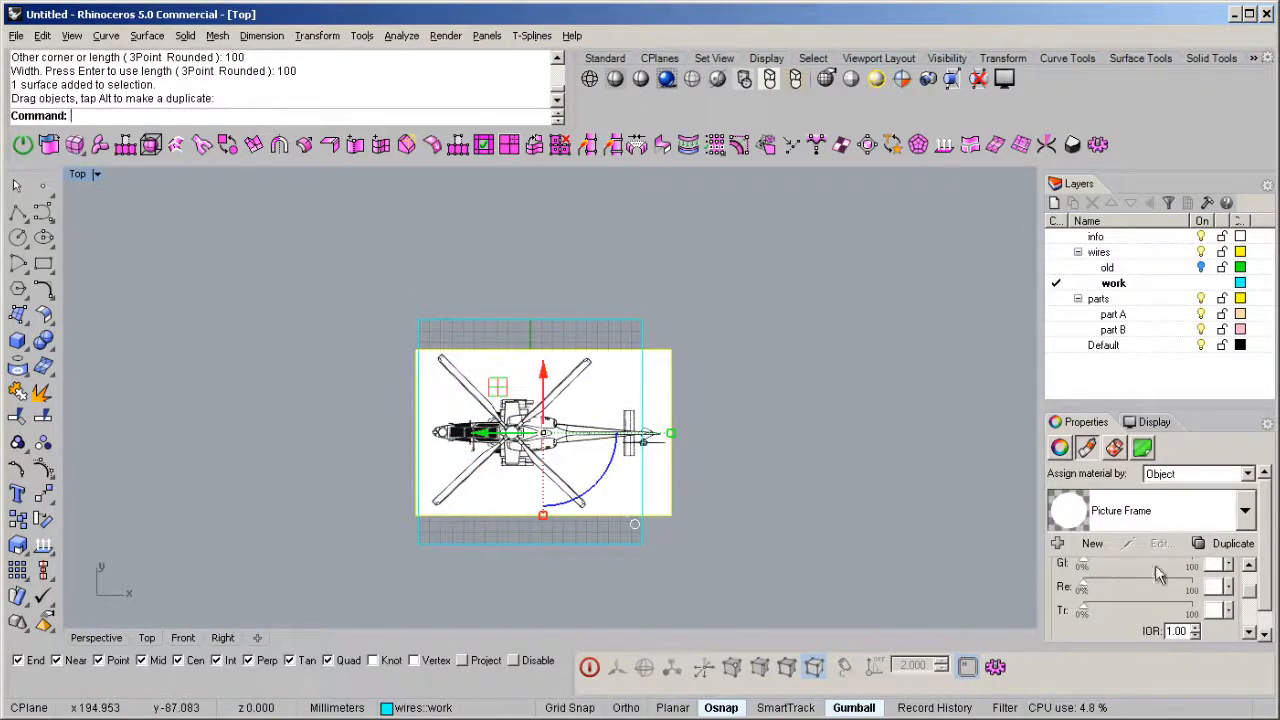
Set the transparency of the picture frame's material to 85%
{"action": "left_click", "coordinate": [1104, 612]}
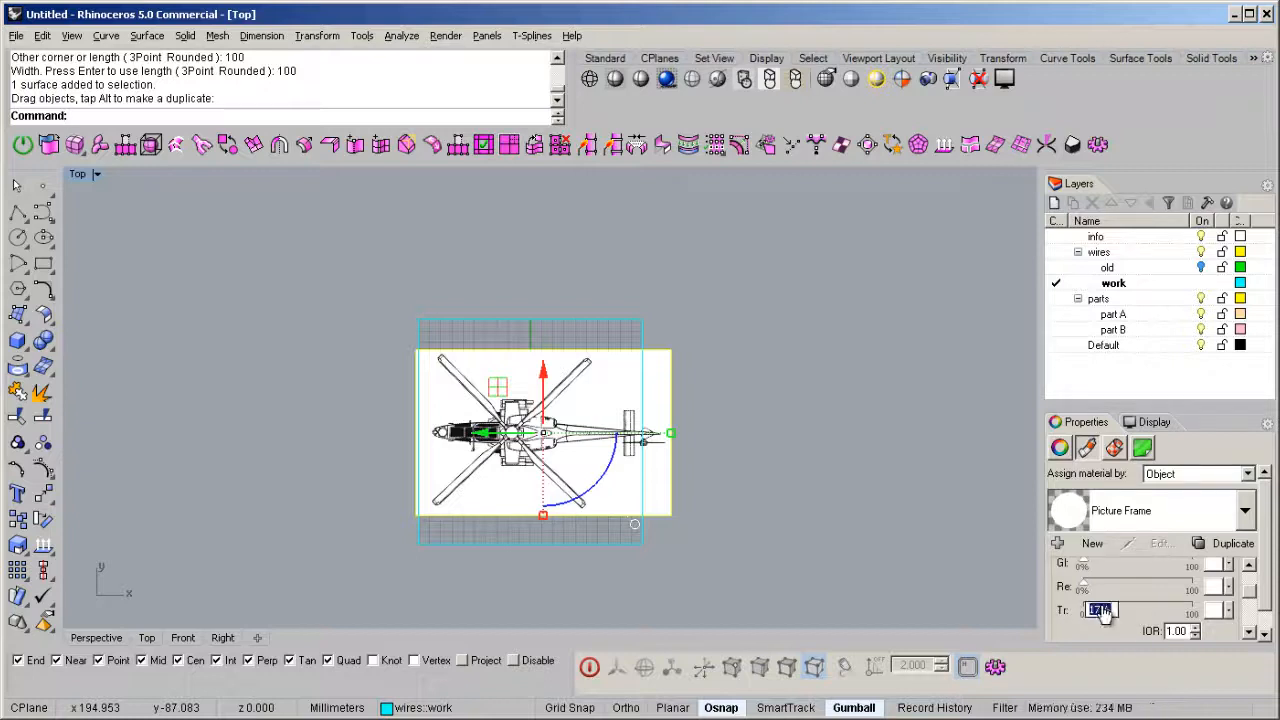
{"action": "key", "text": "Return"}
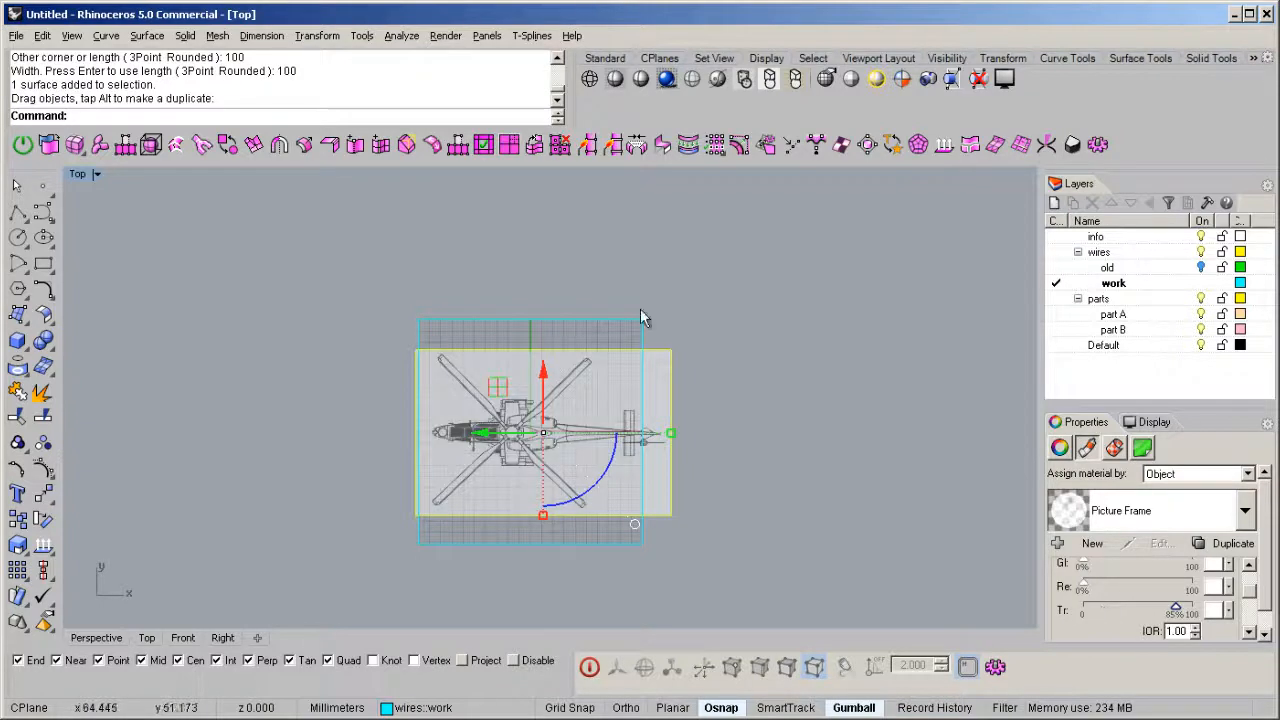
{"action": "scroll", "coordinate": [448, 436], "scroll_direction": "up", "scroll_amount": 1}
{"action": "scroll", "coordinate": [447, 435], "scroll_direction": "down", "scroll_amount": 1}
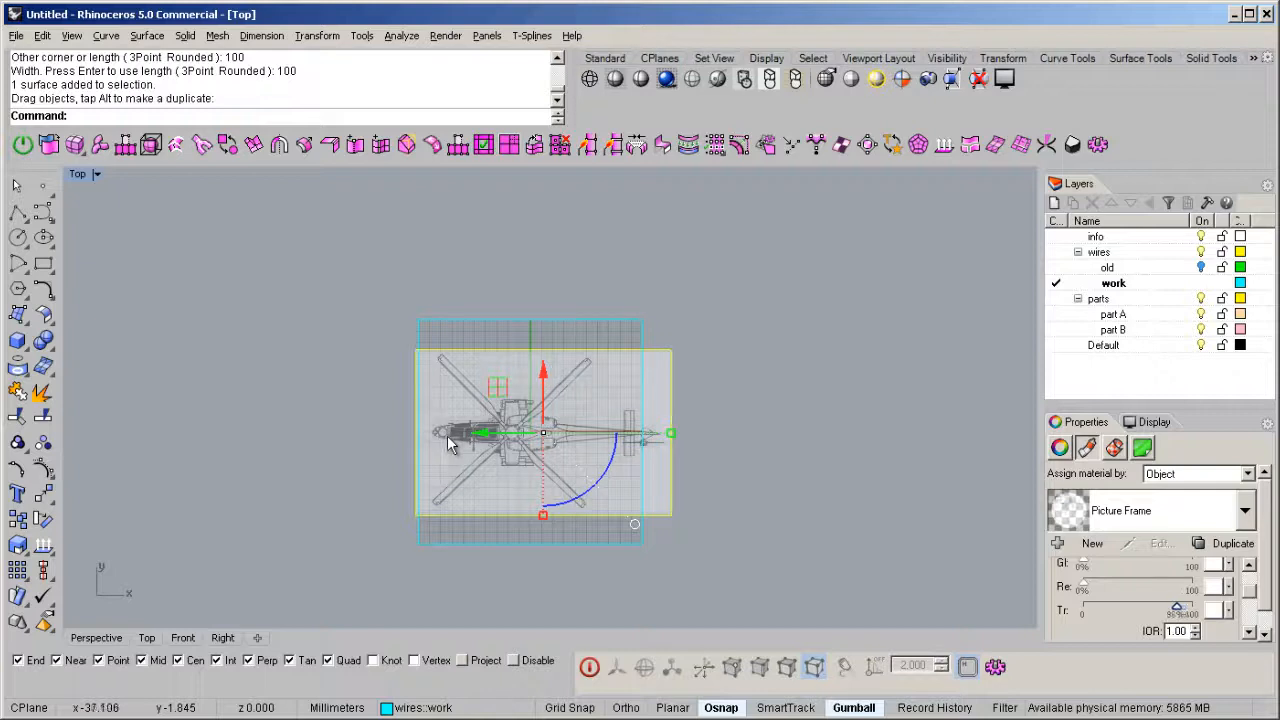
Move the picture so the helicopter's nose tip touches the square's left edge at the horizontal axis
{"action": "left_click", "coordinate": [297, 486]}
{"action": "scroll", "coordinate": [514, 438], "scroll_direction": "up", "scroll_amount": 8}
{"action": "right_click_drag", "start_coordinate": [346, 440], "coordinate": [489, 363]}
{"action": "scroll", "coordinate": [486, 347], "scroll_direction": "up", "scroll_amount": 10}
{"action": "left_click_drag", "start_coordinate": [463, 375], "coordinate": [390, 391]}
{"action": "scroll", "coordinate": [395, 391], "scroll_direction": "down", "scroll_amount": 10}
{"action": "mouse_move", "coordinate": [638, 389]}
{"action": "right_mouse_down"}
{"action": "mouse_move", "coordinate": [609, 402]}
{"action": "mouse_move", "coordinate": [654, 403]}
{"action": "right_mouse_up"}
{"action": "scroll", "coordinate": [375, 393], "scroll_direction": "up", "scroll_amount": 12}
{"action": "scroll", "coordinate": [443, 377], "scroll_direction": "up", "scroll_amount": 6}
{"action": "left_click_drag", "start_coordinate": [557, 473], "coordinate": [499, 433]}
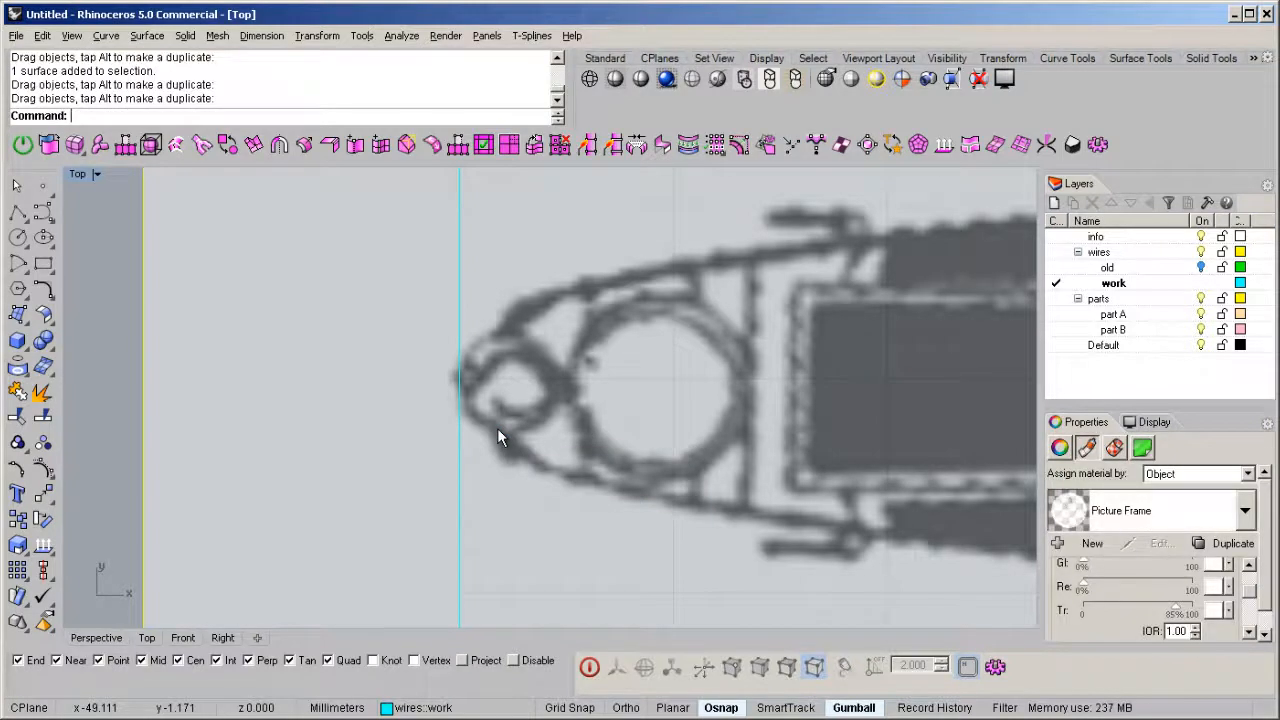
Rotate the picture slightly about the helicopter's nose tip to align the tail boom with the horizontal axis
{"action": "key", "text": "ctrl+r"}
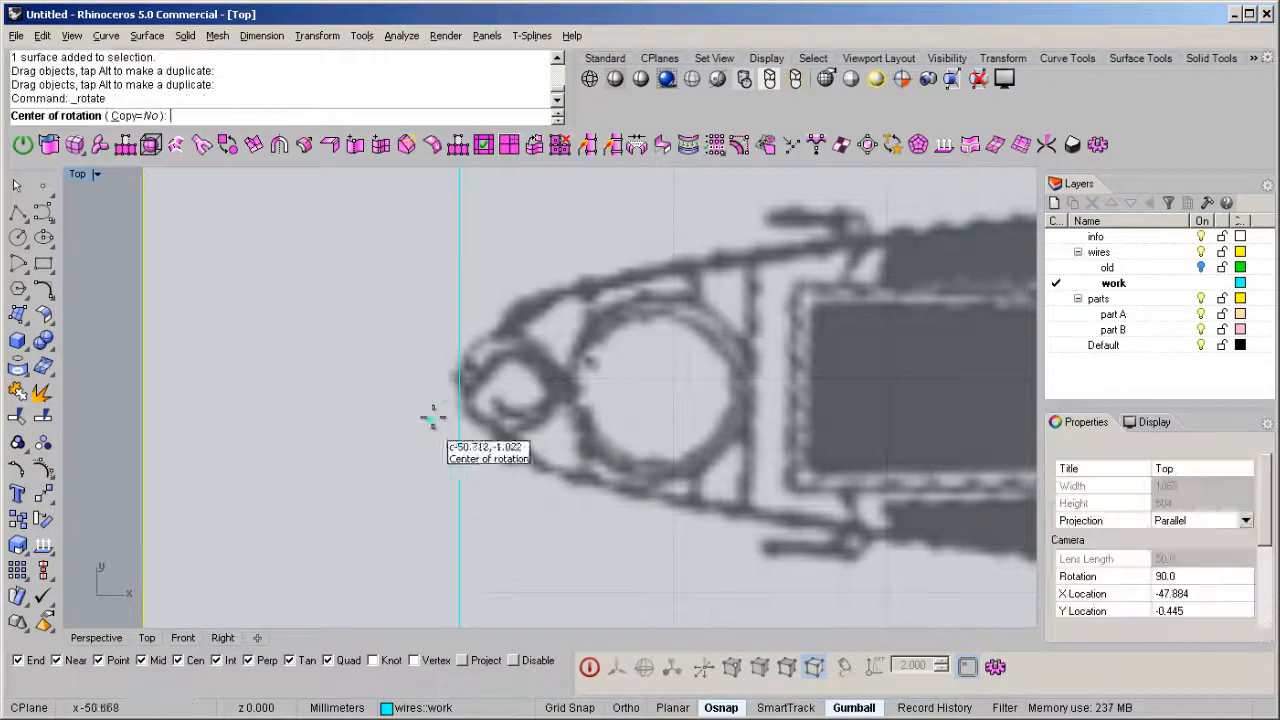
{"action": "left_click", "coordinate": [455, 377]}
{"action": "scroll", "coordinate": [455, 377], "scroll_direction": "down", "scroll_amount": 6}
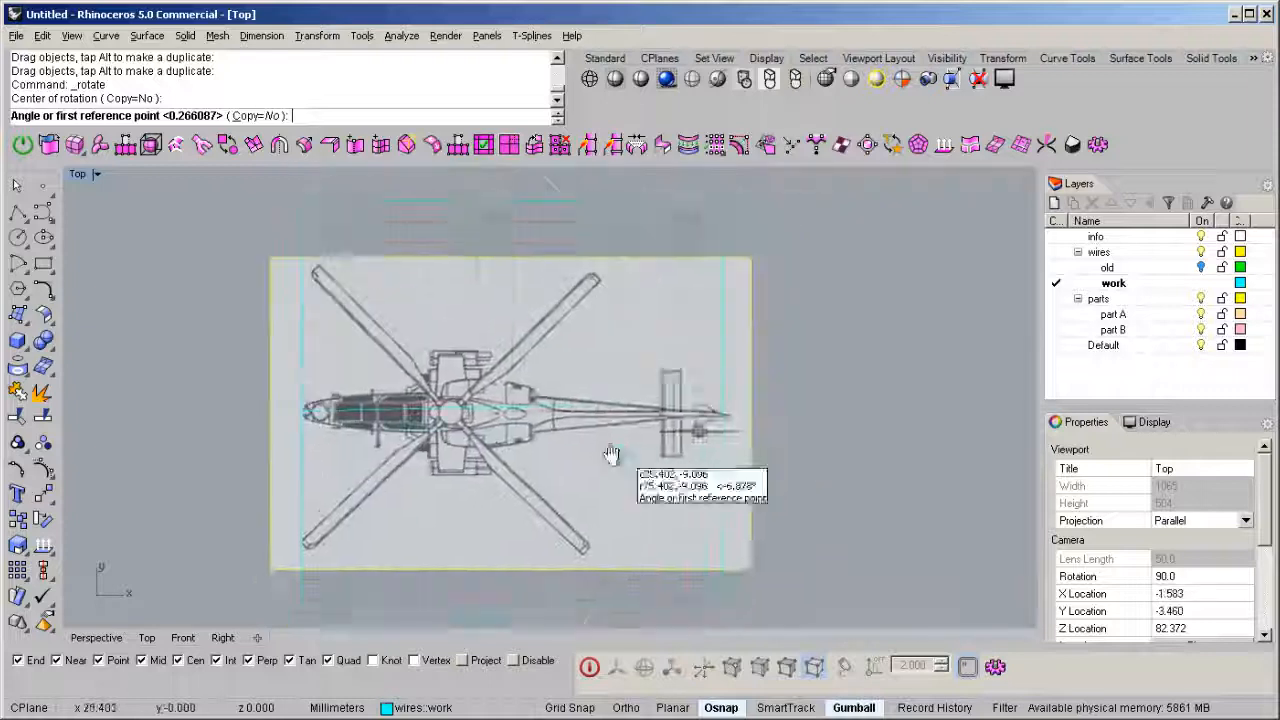
{"action": "scroll", "coordinate": [651, 428], "scroll_direction": "up", "scroll_amount": 8}
{"action": "scroll", "coordinate": [675, 495], "scroll_direction": "up", "scroll_amount": 3}
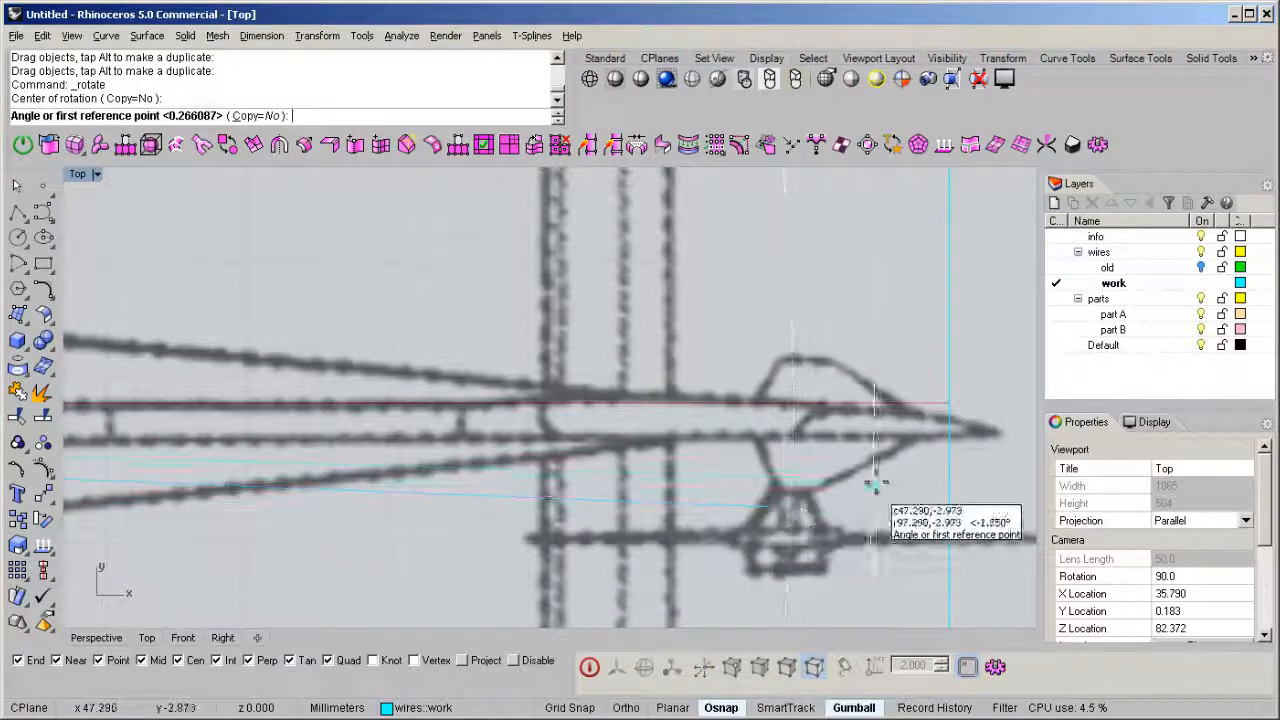
{"action": "left_click", "coordinate": [879, 480]}
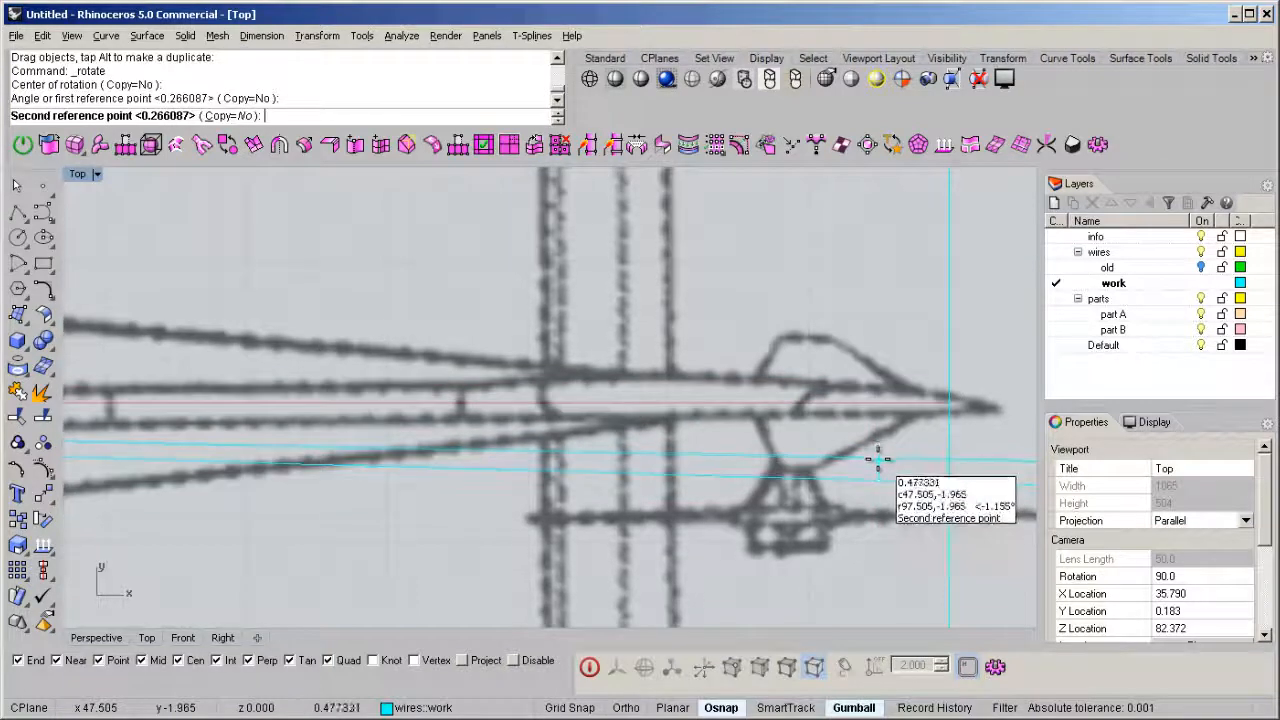
{"action": "left_click", "coordinate": [877, 470]}
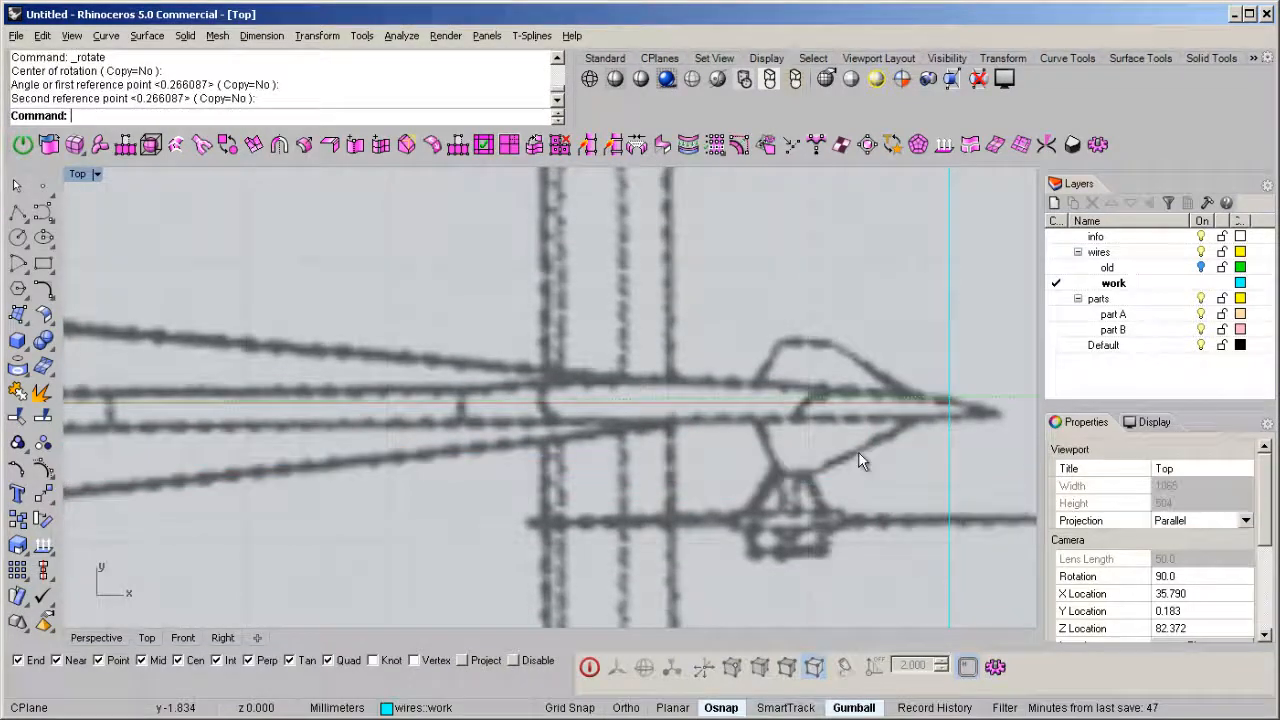
Examine how the helicopter picture lines up with the square and the horizontal axis from nose to tail
{"action": "scroll", "coordinate": [822, 400], "scroll_direction": "down", "scroll_amount": 5}
{"action": "left_click", "coordinate": [163, 461]}
{"action": "scroll", "coordinate": [552, 417], "scroll_direction": "down", "scroll_amount": 4}
{"action": "mouse_move", "coordinate": [552, 417]}
{"action": "right_mouse_down"}
{"action": "mouse_move", "coordinate": [526, 397]}
{"action": "mouse_move", "coordinate": [578, 398]}
{"action": "mouse_move", "coordinate": [533, 420]}
{"action": "right_mouse_up"}
{"action": "scroll", "coordinate": [573, 408], "scroll_direction": "up", "scroll_amount": 6}
{"action": "scroll", "coordinate": [563, 398], "scroll_direction": "down", "scroll_amount": 4}
{"action": "scroll", "coordinate": [533, 420], "scroll_direction": "down", "scroll_amount": 2}
{"action": "scroll", "coordinate": [532, 420], "scroll_direction": "down", "scroll_amount": 2}
{"action": "scroll", "coordinate": [575, 383], "scroll_direction": "up", "scroll_amount": 4}
{"action": "right_click_drag", "start_coordinate": [456, 380], "coordinate": [476, 387]}
Move the helicopter picture frame to the info layer
{"action": "left_click", "coordinate": [333, 195]}
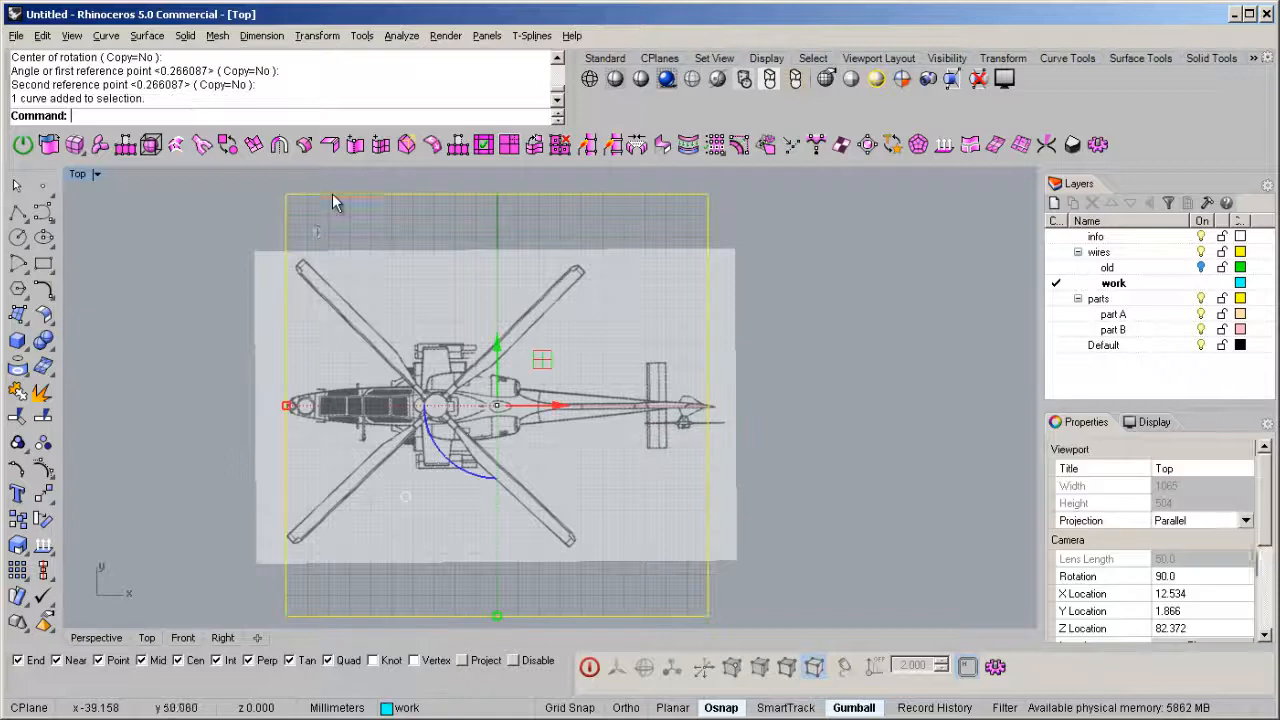
{"action": "left_click", "coordinate": [712, 358]}
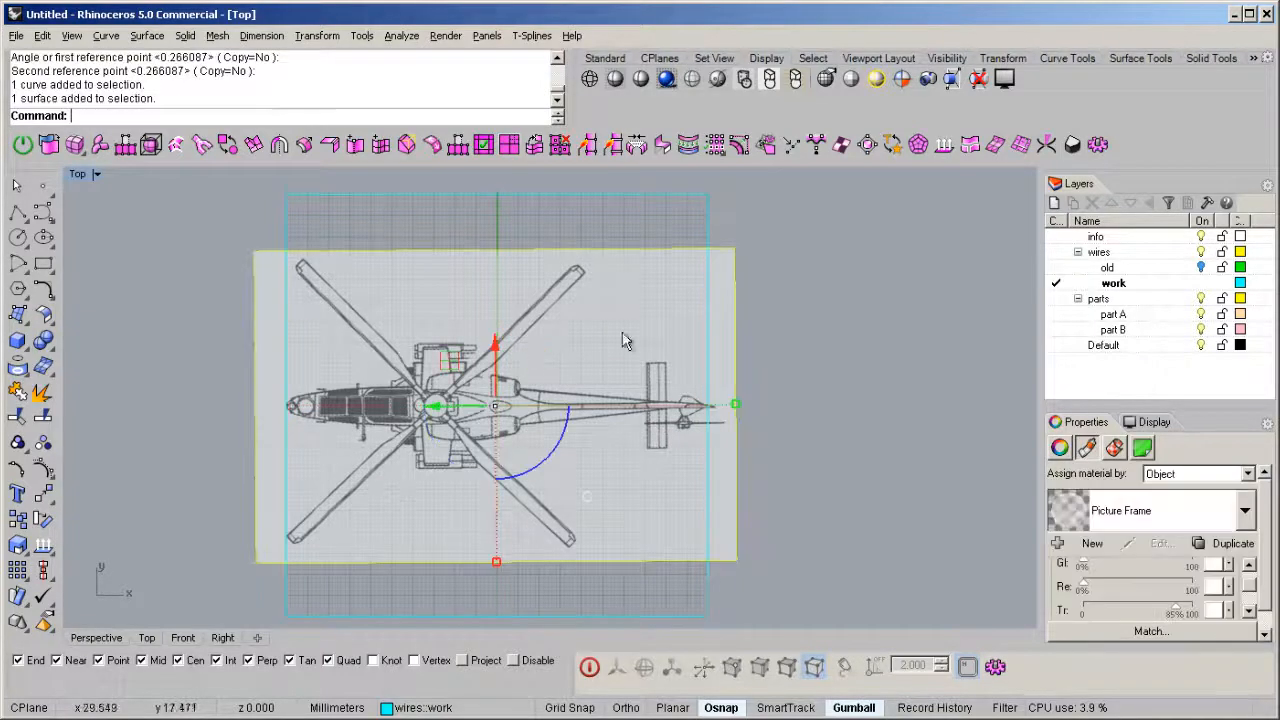
{"action": "right_click", "coordinate": [1096, 239]}
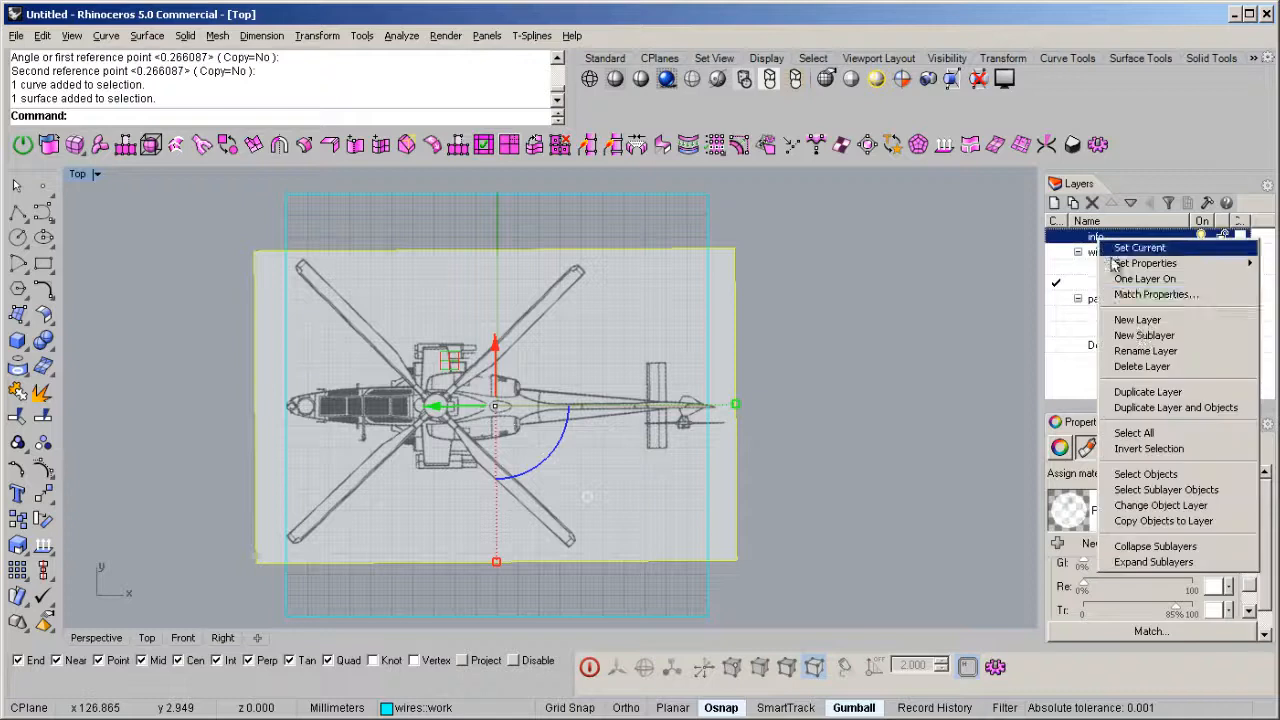
{"action": "left_click", "coordinate": [1160, 505]}
Rename the info layer as "ref images" and clear the picture selection
{"action": "left_click", "coordinate": [1096, 239]}
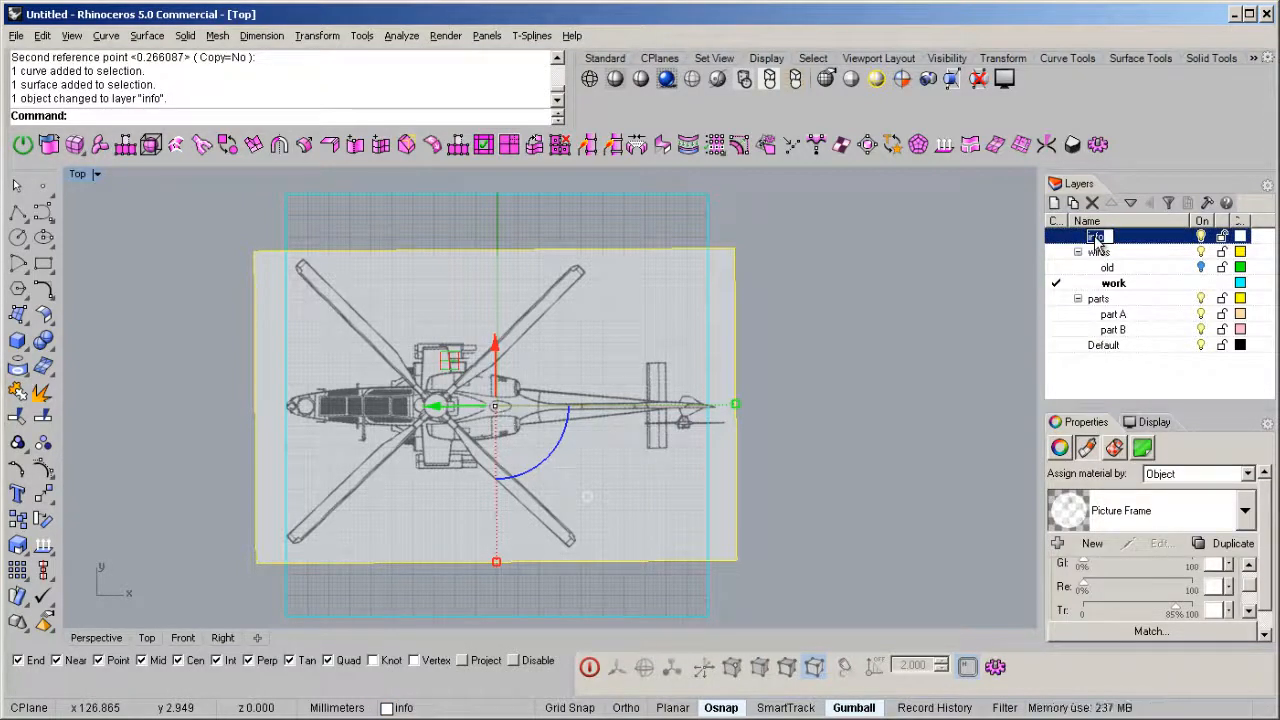
{"action": "type", "text": "ref images"}
{"action": "key", "text": "Return"}
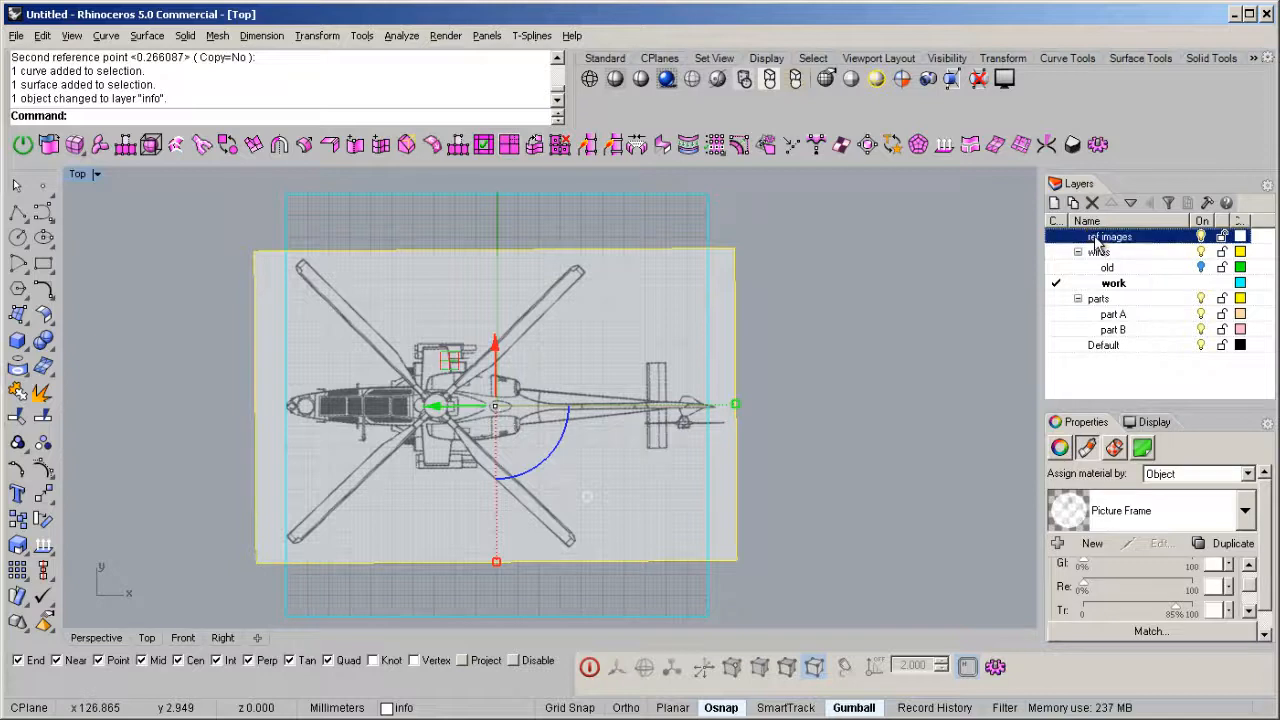
{"action": "left_click", "coordinate": [840, 323]}
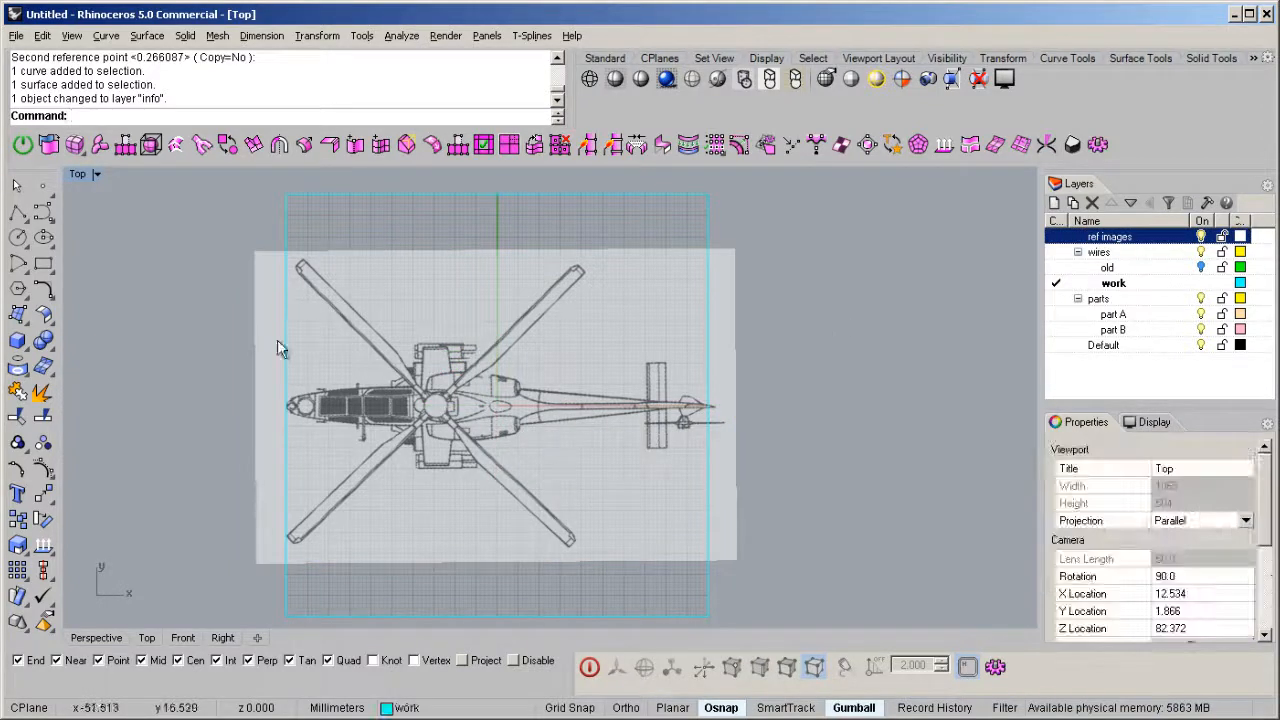
Insert the Side View image from the project files folder as a picture frame in the Right view
{"action": "key", "text": "ctrl+m"}
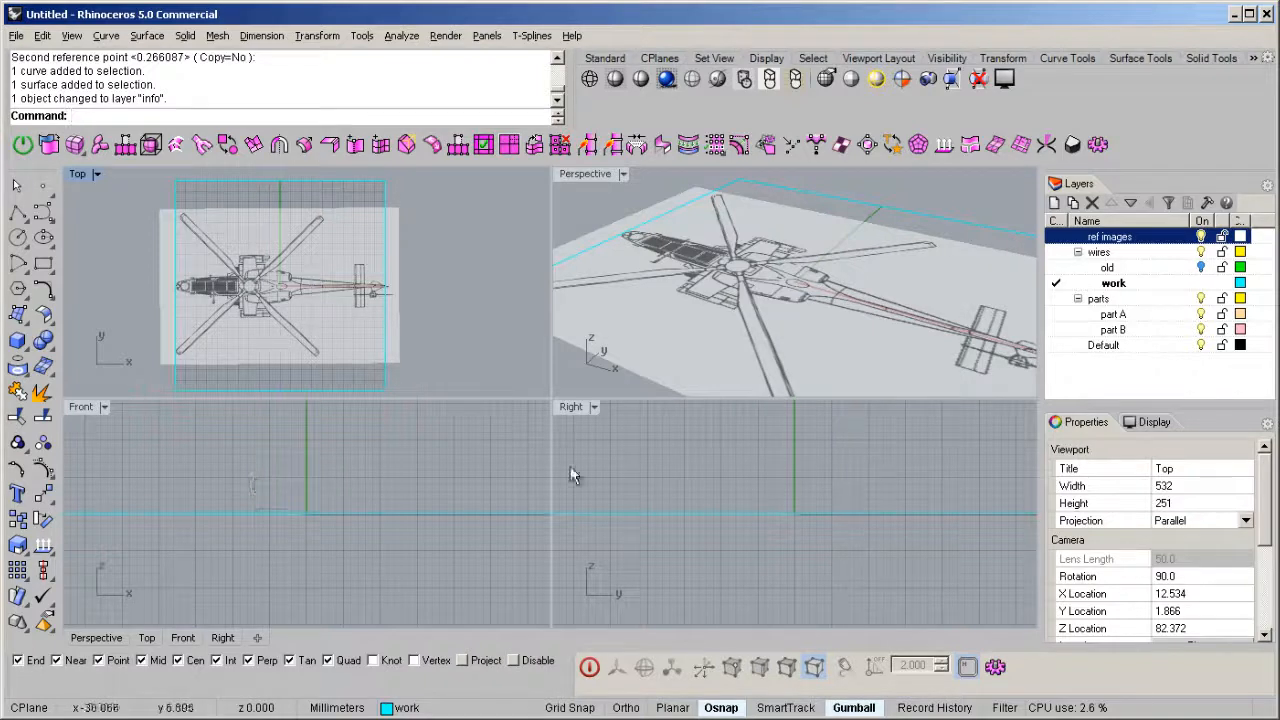
{"action": "left_click", "coordinate": [682, 466]}
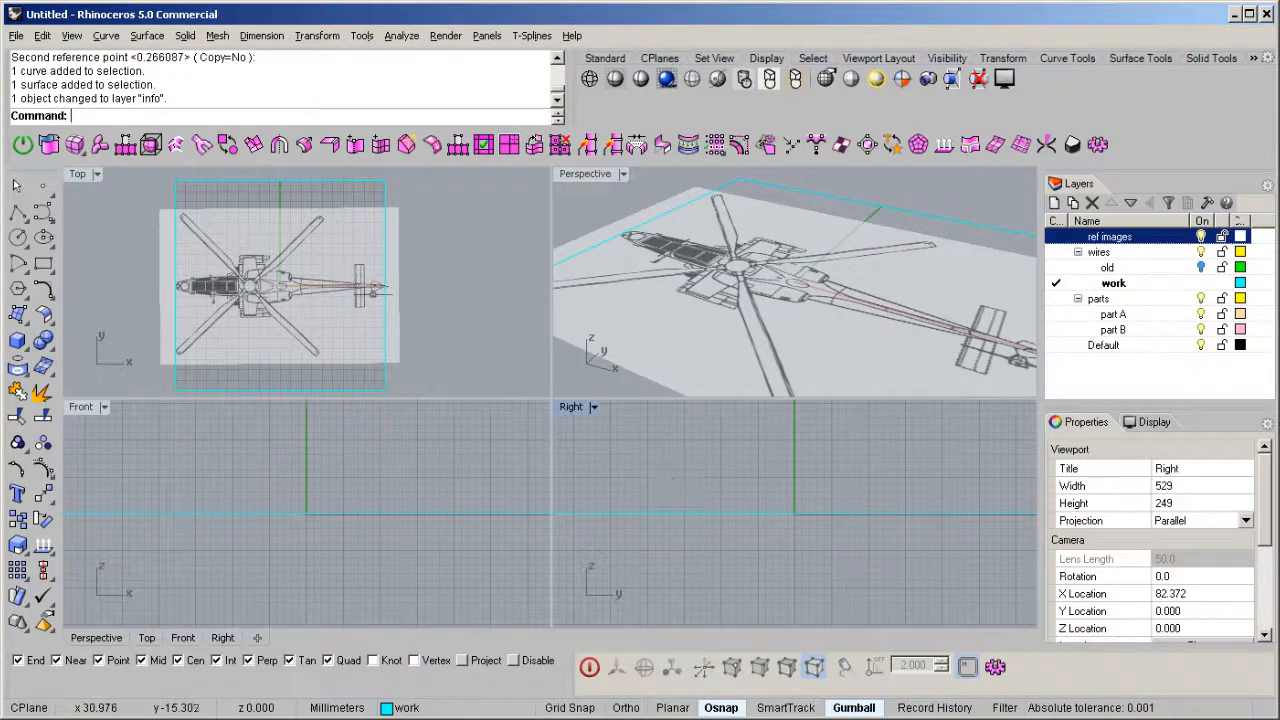
{"action": "key", "text": "alt+Tab"}
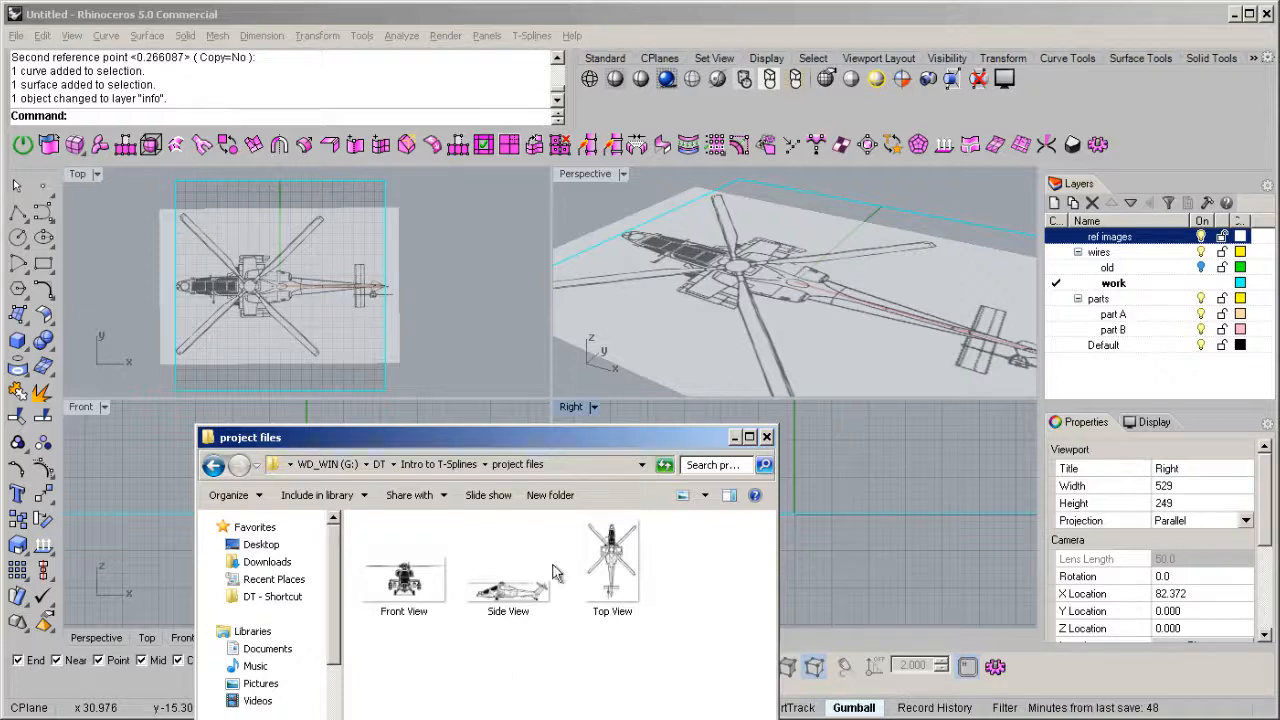
{"action": "left_click_drag", "start_coordinate": [508, 597], "coordinate": [835, 482]}
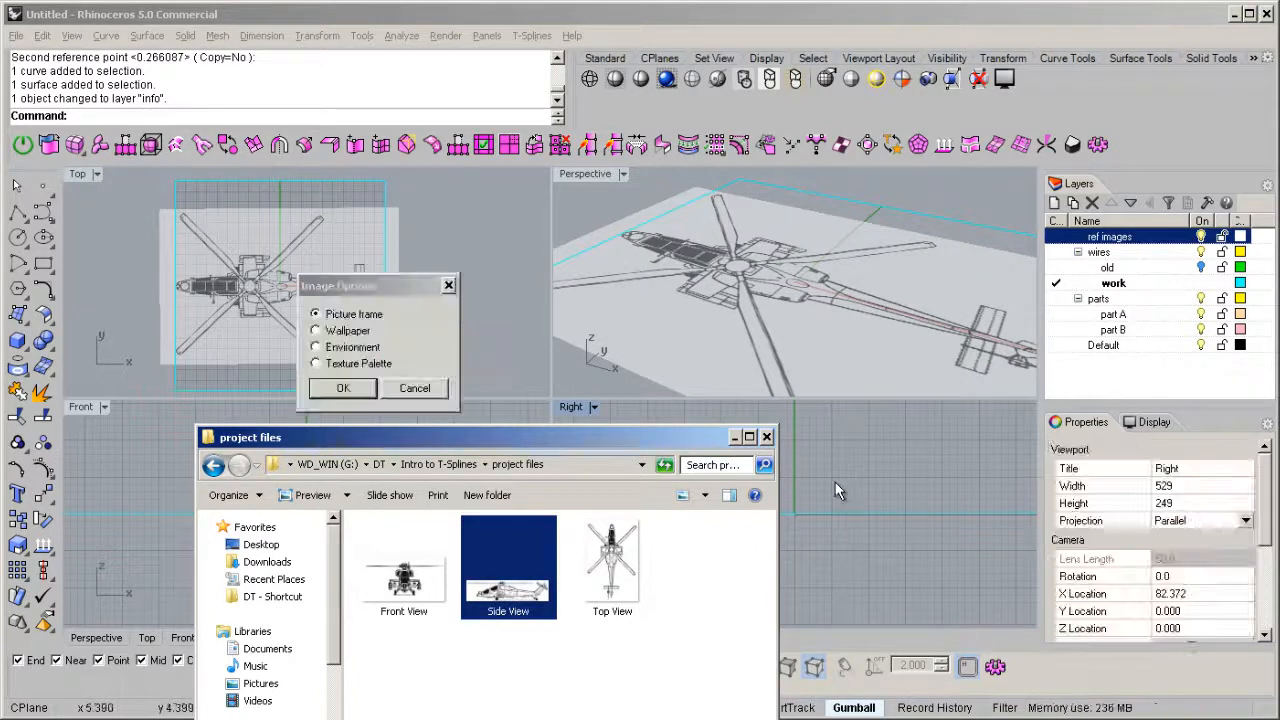
{"action": "left_click", "coordinate": [355, 288]}
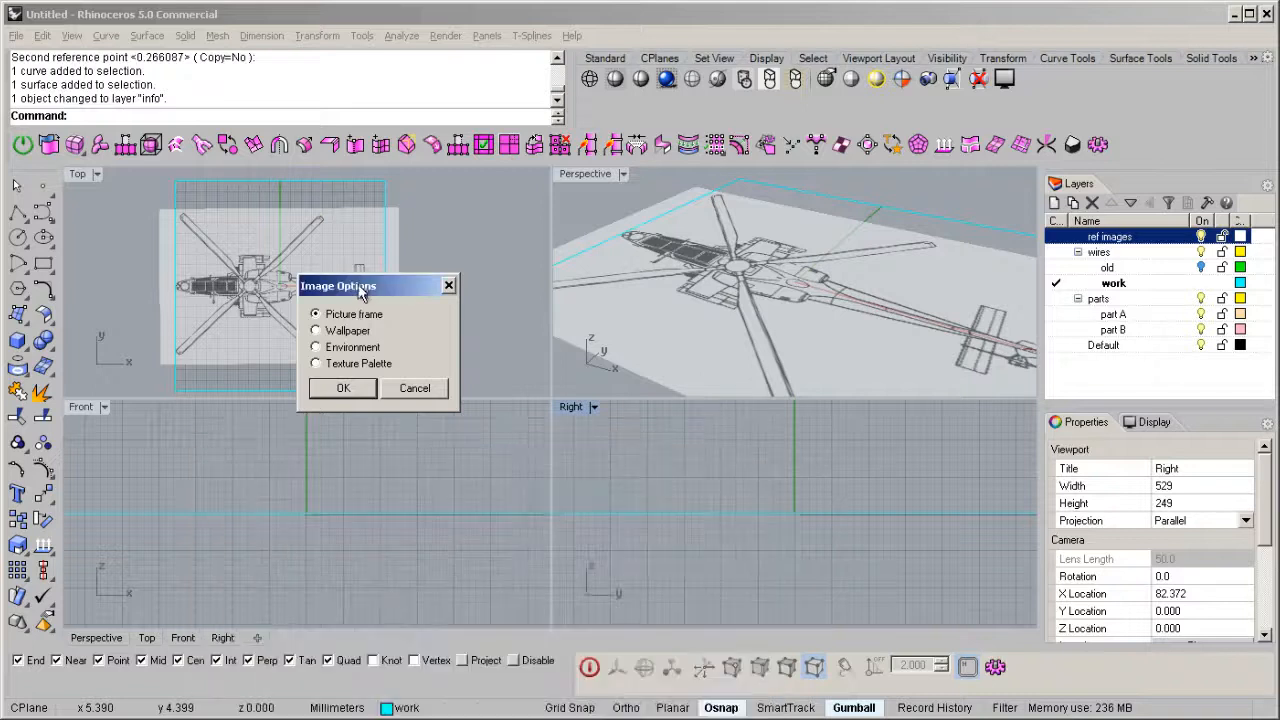
{"action": "left_click", "coordinate": [336, 389]}
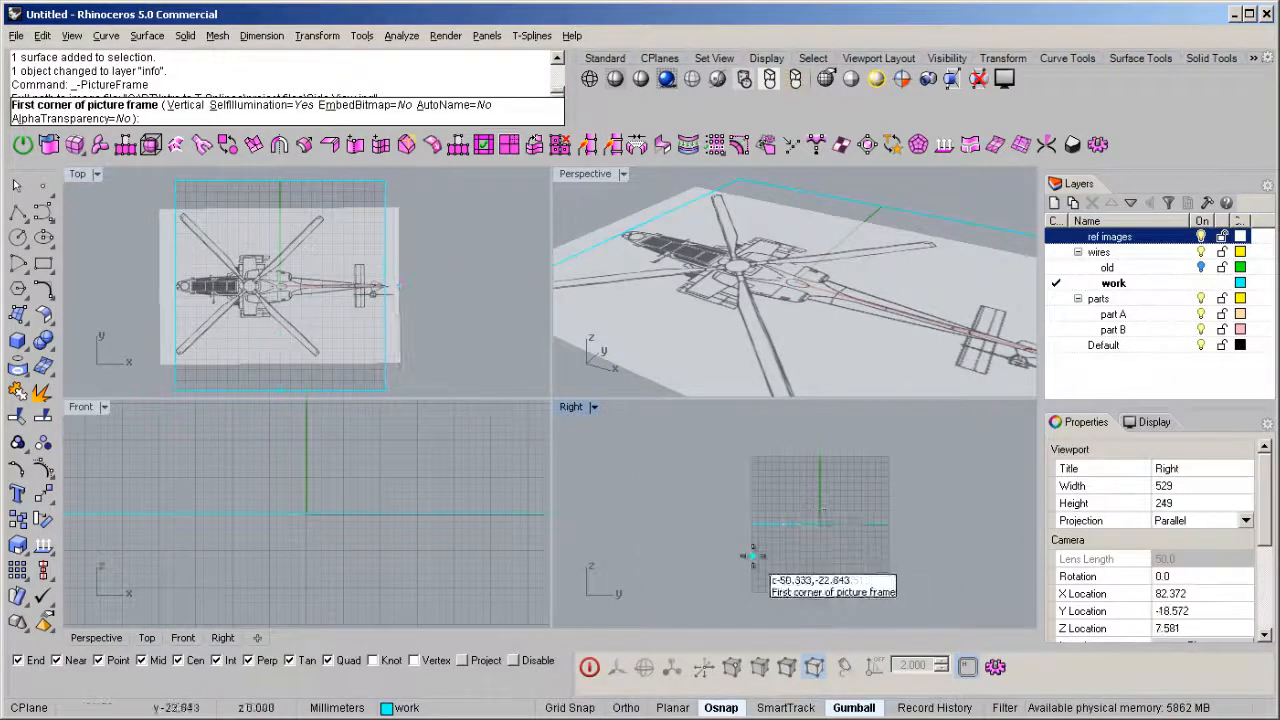
{"action": "left_click", "coordinate": [751, 554]}
{"action": "left_click", "coordinate": [977, 542]}
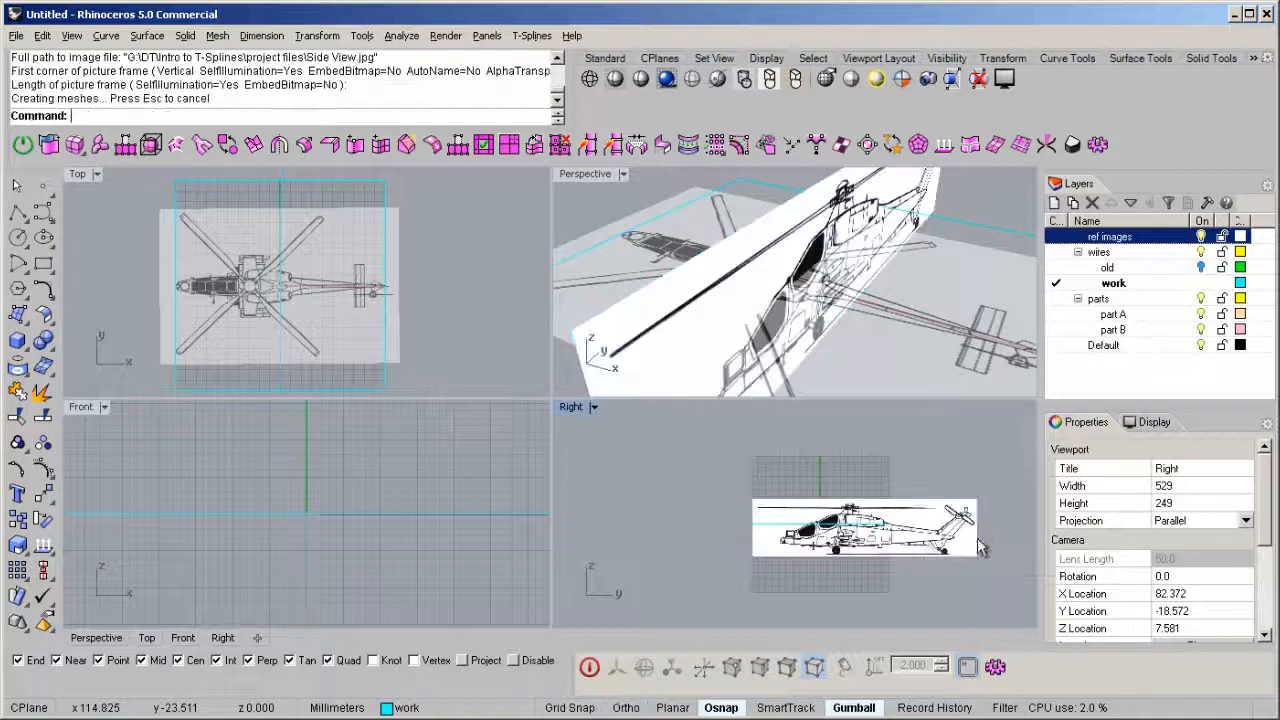
{"action": "scroll", "coordinate": [870, 544], "scroll_direction": "up", "scroll_amount": 3}
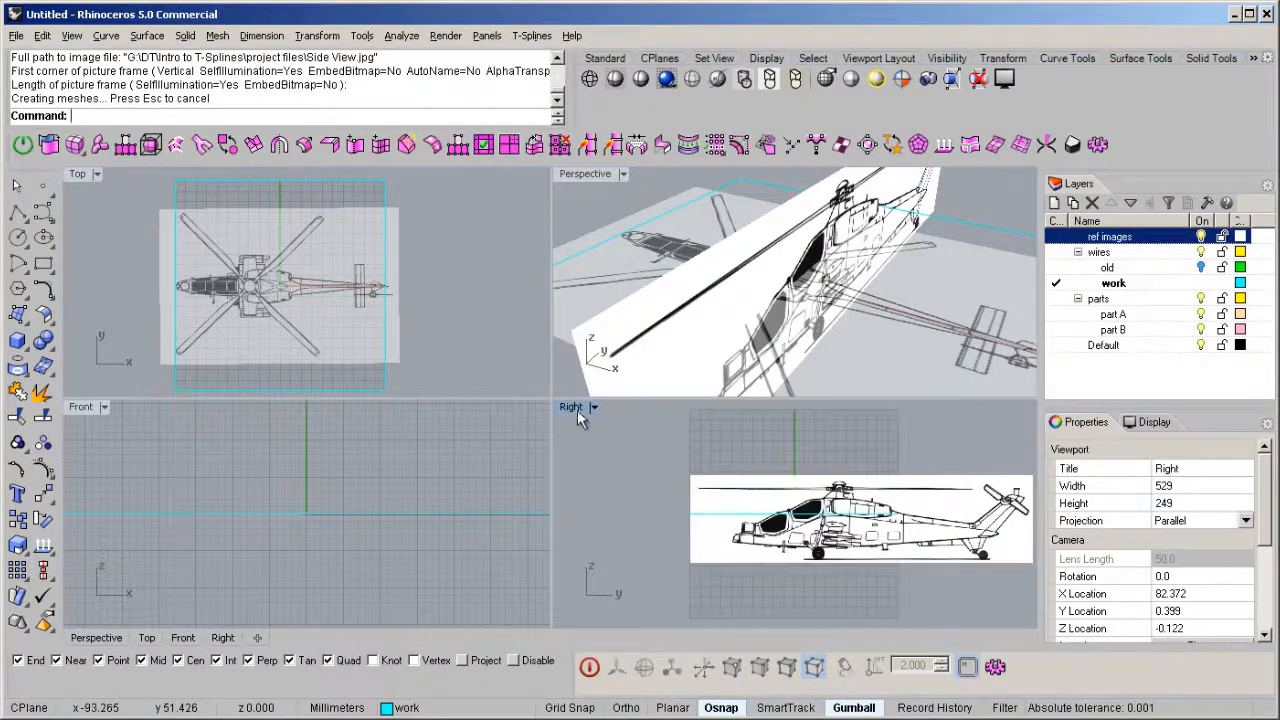
Set the side picture's material transparency to 85% and clear the selection
{"action": "double_click", "coordinate": [581, 410]}
{"action": "scroll", "coordinate": [350, 370], "scroll_direction": "down", "scroll_amount": 4}
{"action": "left_click", "coordinate": [600, 424]}
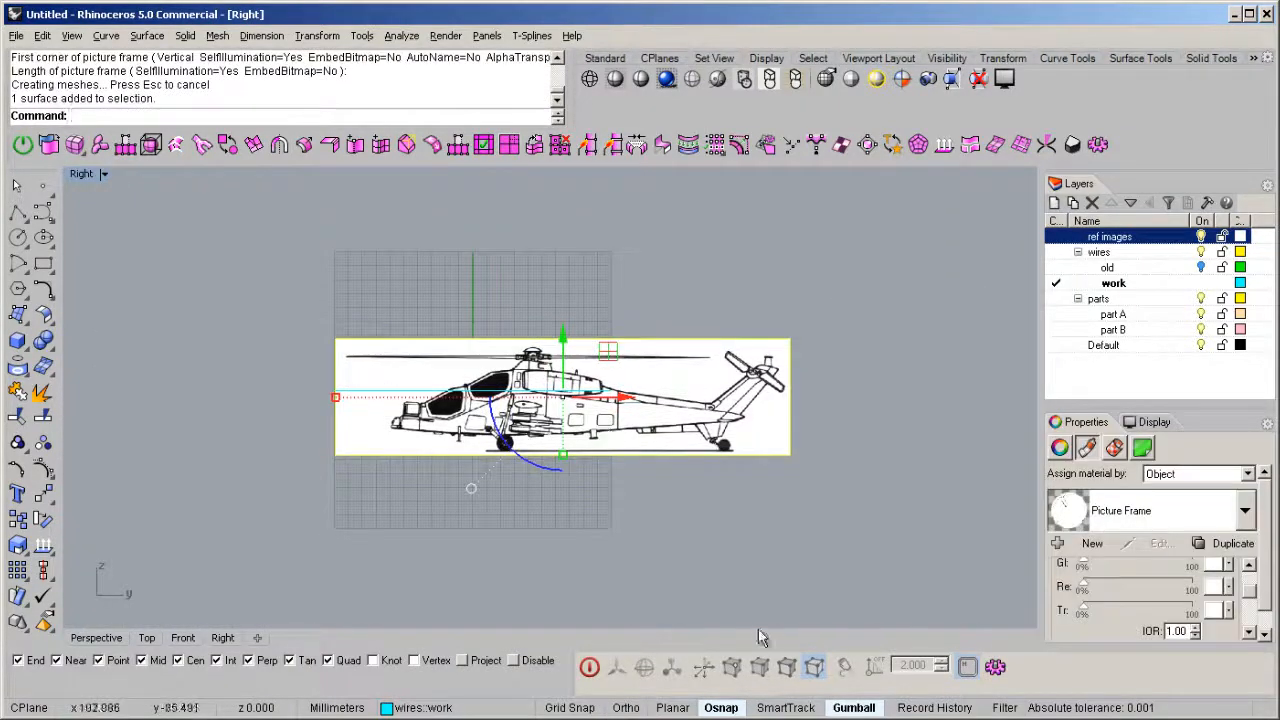
{"action": "double_click", "coordinate": [1088, 611]}
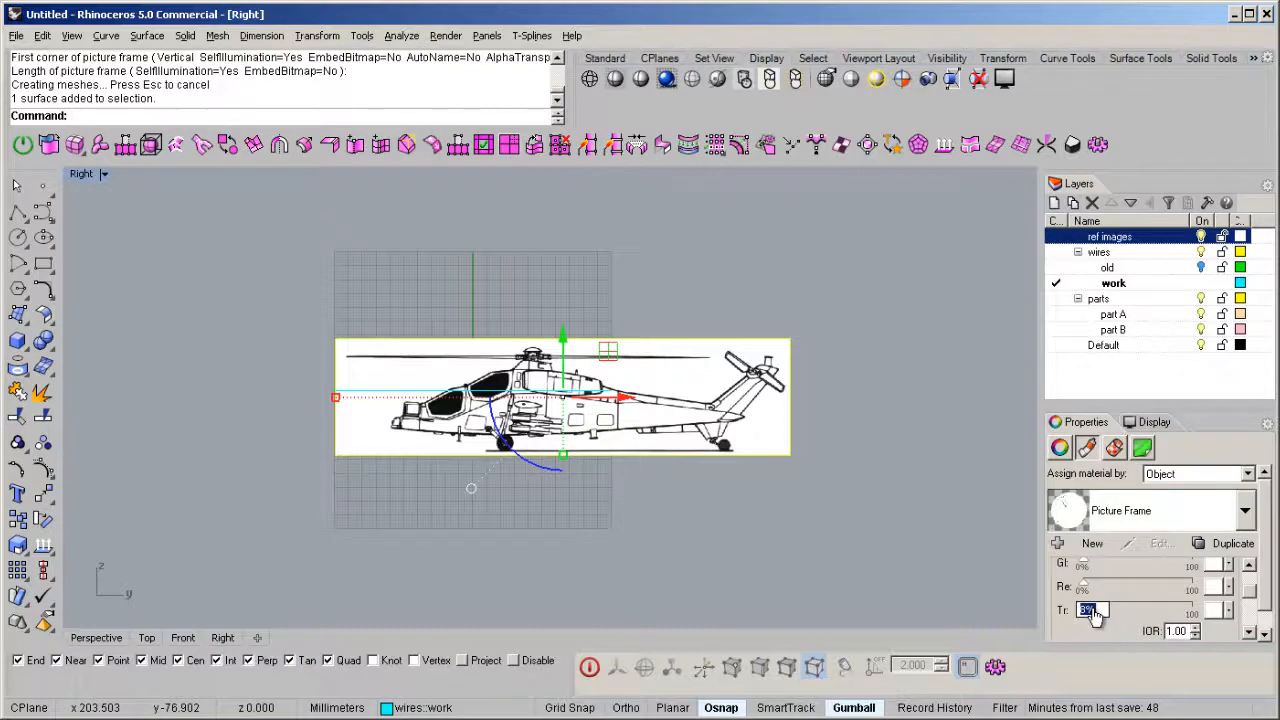
{"action": "key", "text": "Return"}
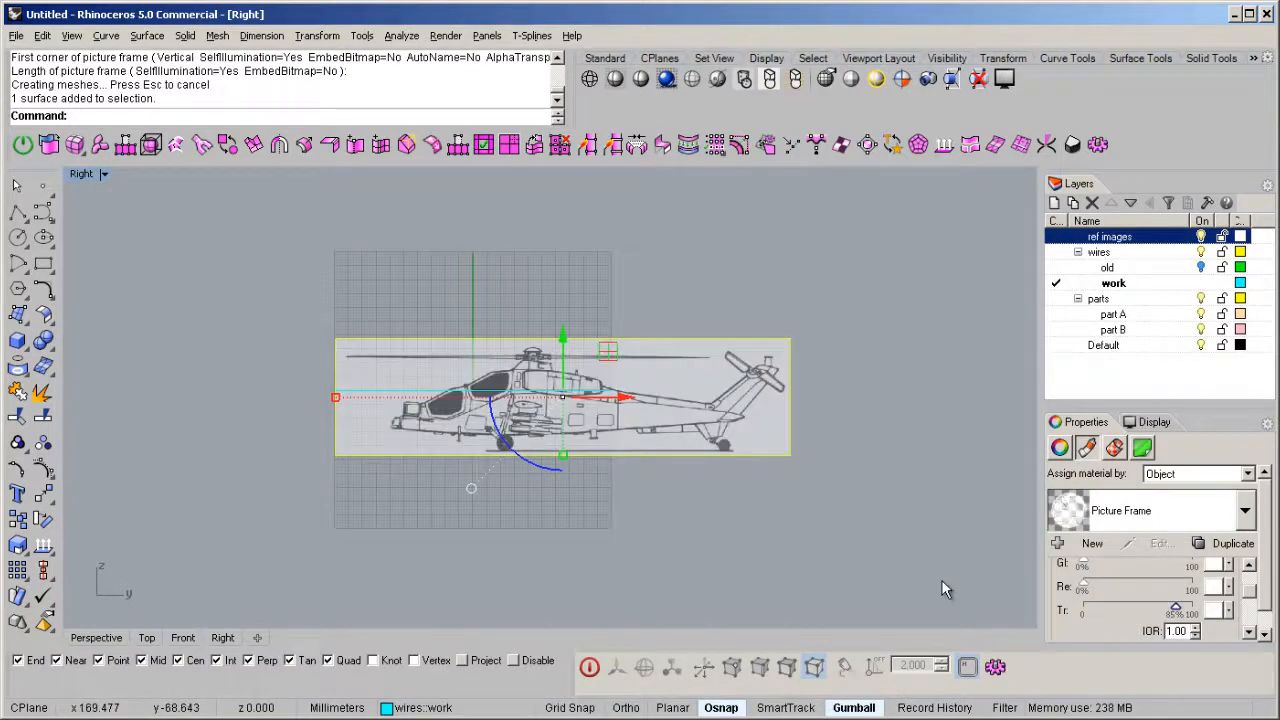
{"action": "left_click", "coordinate": [940, 579]}
Move the side picture so the ground line under the wheels lies on the horizontal axis
{"action": "scroll", "coordinate": [511, 478], "scroll_direction": "up", "scroll_amount": 3}
{"action": "left_click_drag", "start_coordinate": [345, 490], "coordinate": [88, 340]}
{"action": "scroll", "coordinate": [424, 359], "scroll_direction": "up", "scroll_amount": 5}
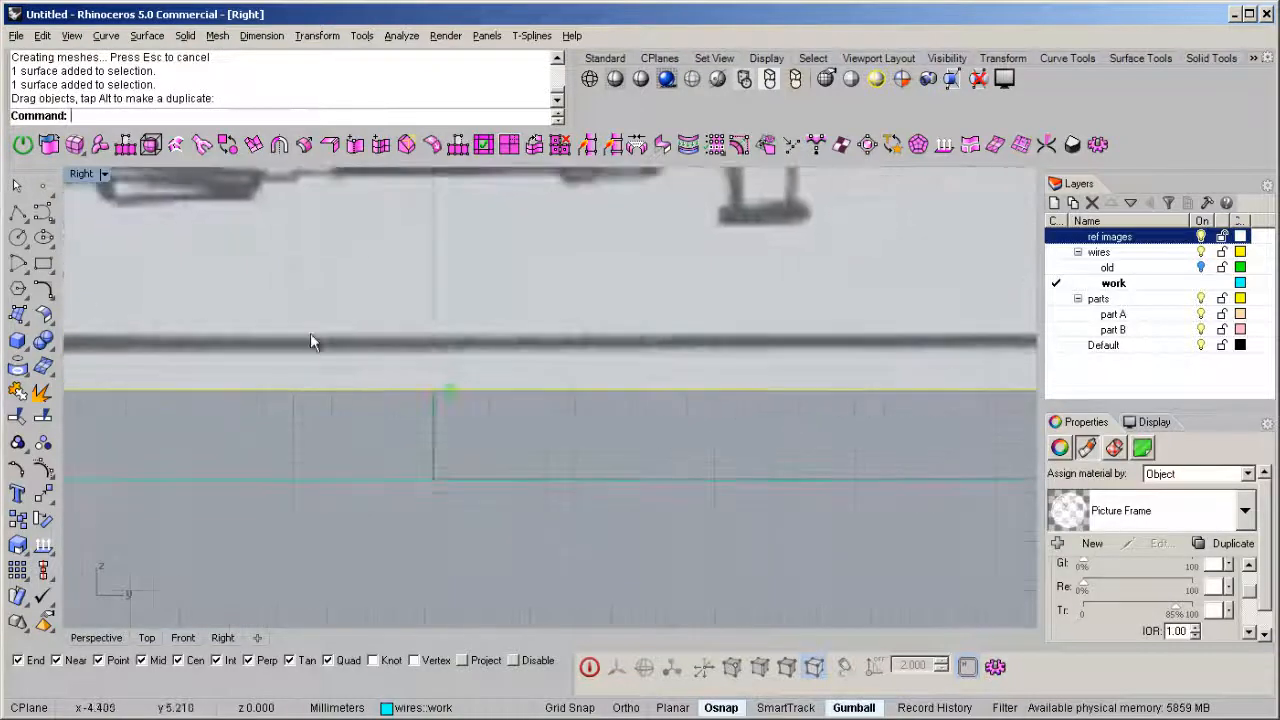
{"action": "scroll", "coordinate": [527, 349], "scroll_direction": "down", "scroll_amount": 6}
{"action": "scroll", "coordinate": [710, 426], "scroll_direction": "up", "scroll_amount": 3}
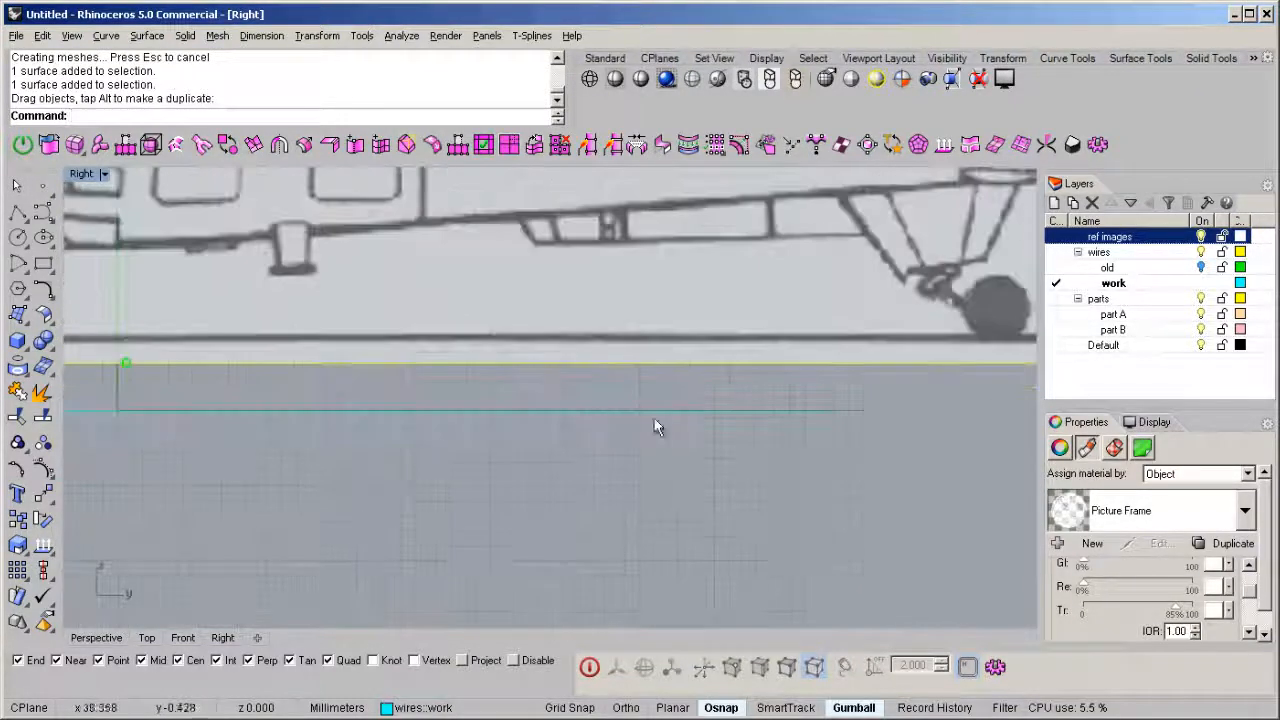
{"action": "left_click_drag", "start_coordinate": [589, 339], "coordinate": [599, 414]}
{"action": "scroll", "coordinate": [684, 415], "scroll_direction": "down", "scroll_amount": 4}
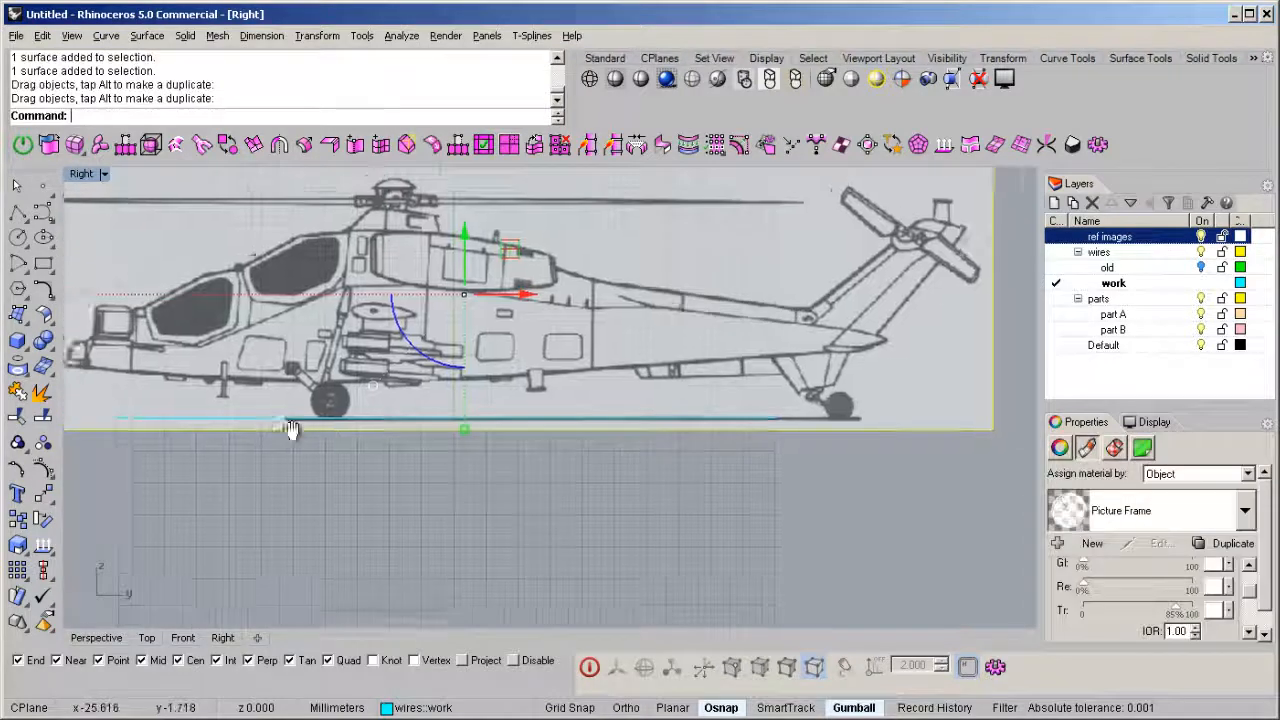
{"action": "right_click_drag", "start_coordinate": [277, 430], "coordinate": [638, 471]}
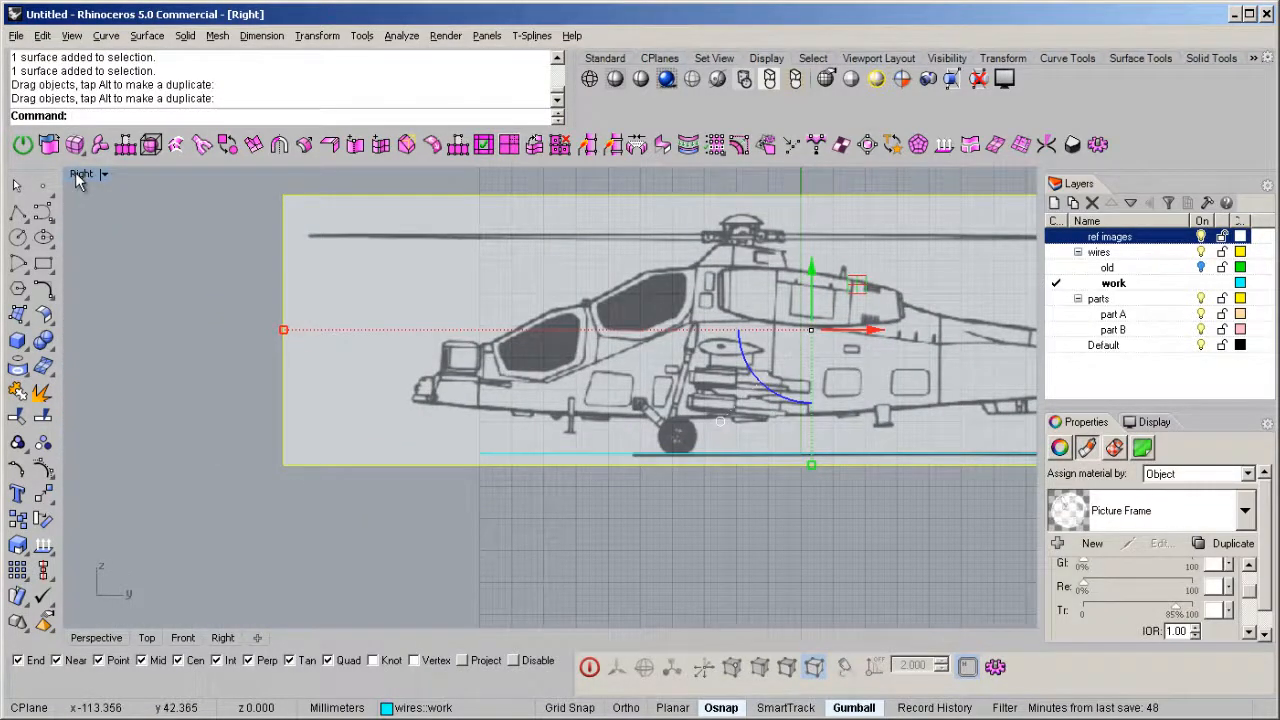
Draw a vertical guide polyline upward from the square's front edge at the helicopter's nose end
{"action": "middle_click", "coordinate": [341, 483]}
{"action": "left_click", "coordinate": [417, 386]}
{"action": "left_click", "coordinate": [468, 465]}
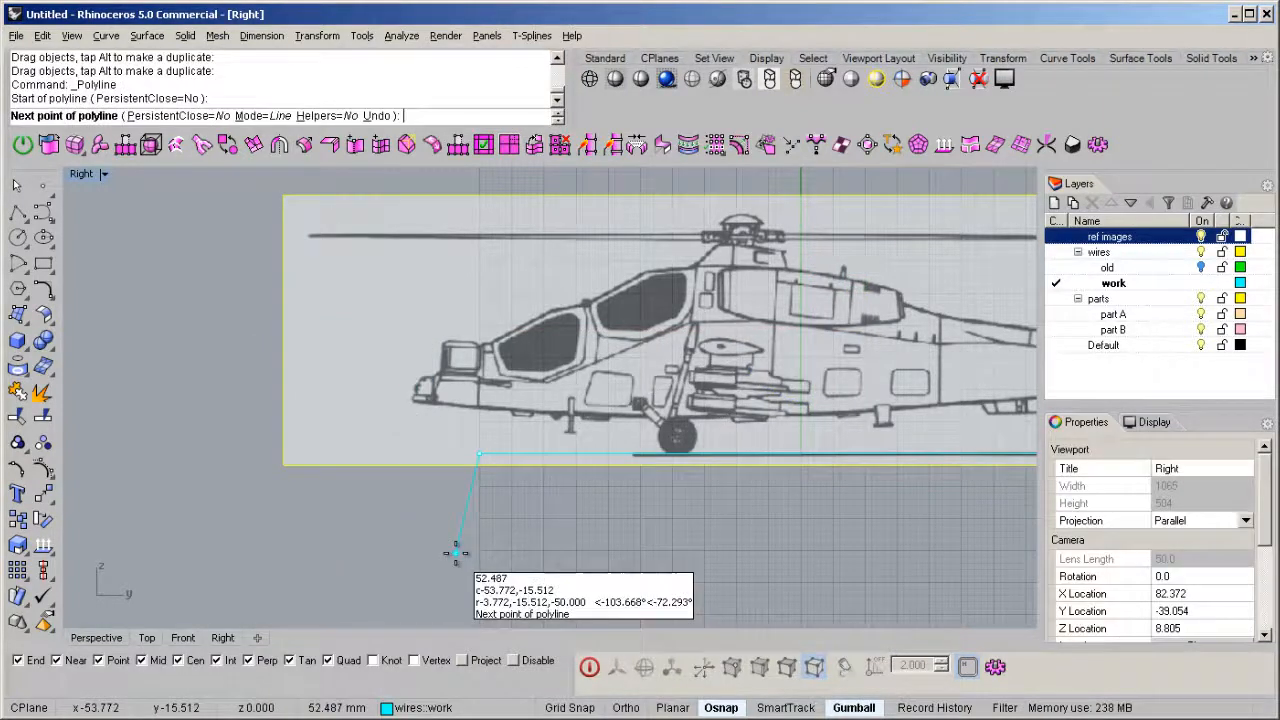
{"action": "scroll", "coordinate": [510, 528], "scroll_direction": "down", "scroll_amount": 10}
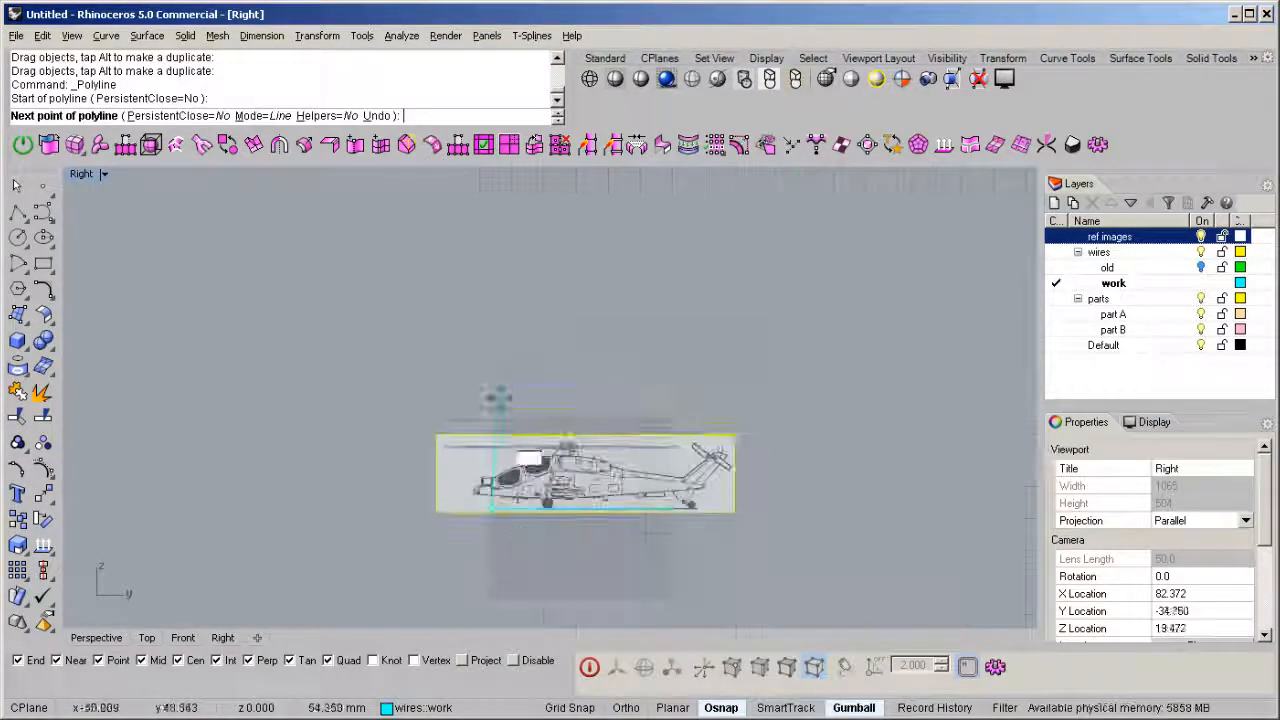
{"action": "left_click", "coordinate": [490, 283]}
{"action": "key", "text": "Return"}
Draw a second vertical guide polyline upward from the square's rear edge at the tail end
{"action": "scroll", "coordinate": [740, 510], "scroll_direction": "up", "scroll_amount": 12}
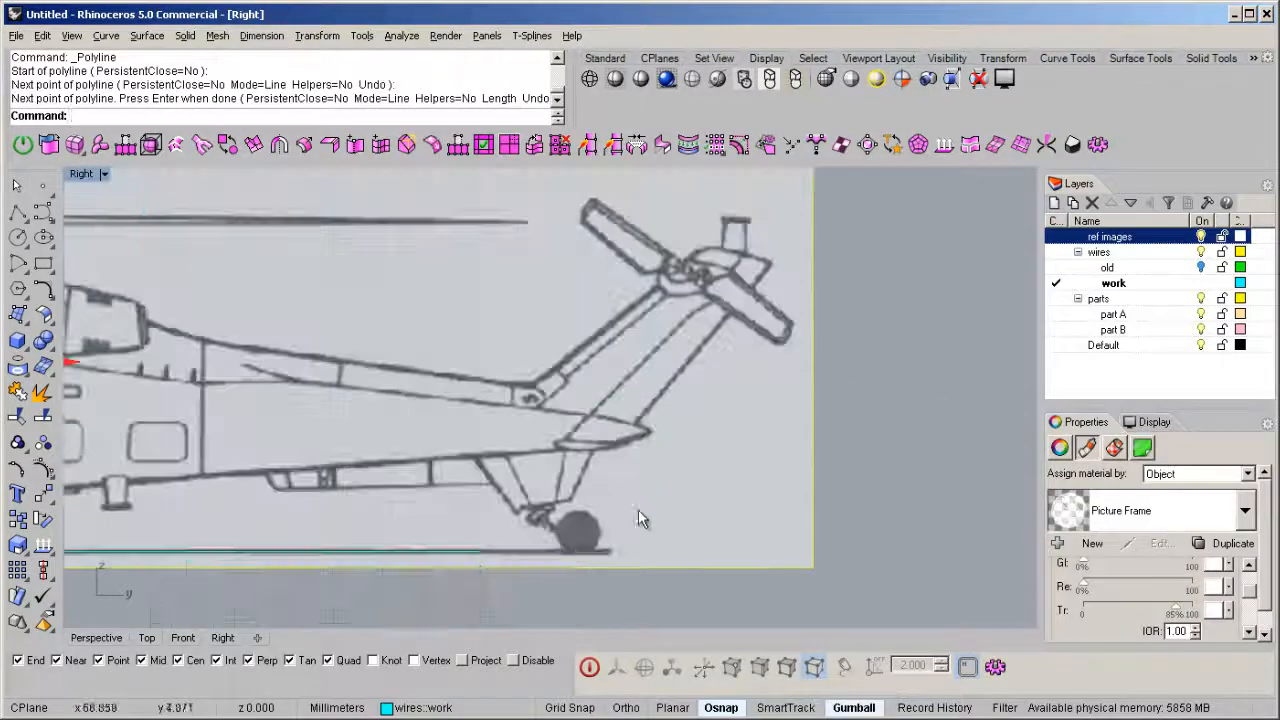
{"action": "key", "text": "Return"}
{"action": "left_click", "coordinate": [484, 552]}
{"action": "scroll", "coordinate": [657, 440], "scroll_direction": "down", "scroll_amount": 10}
{"action": "left_click", "coordinate": [629, 255]}
{"action": "key", "text": "Return"}
{"action": "scroll", "coordinate": [450, 498], "scroll_direction": "up", "scroll_amount": 12}
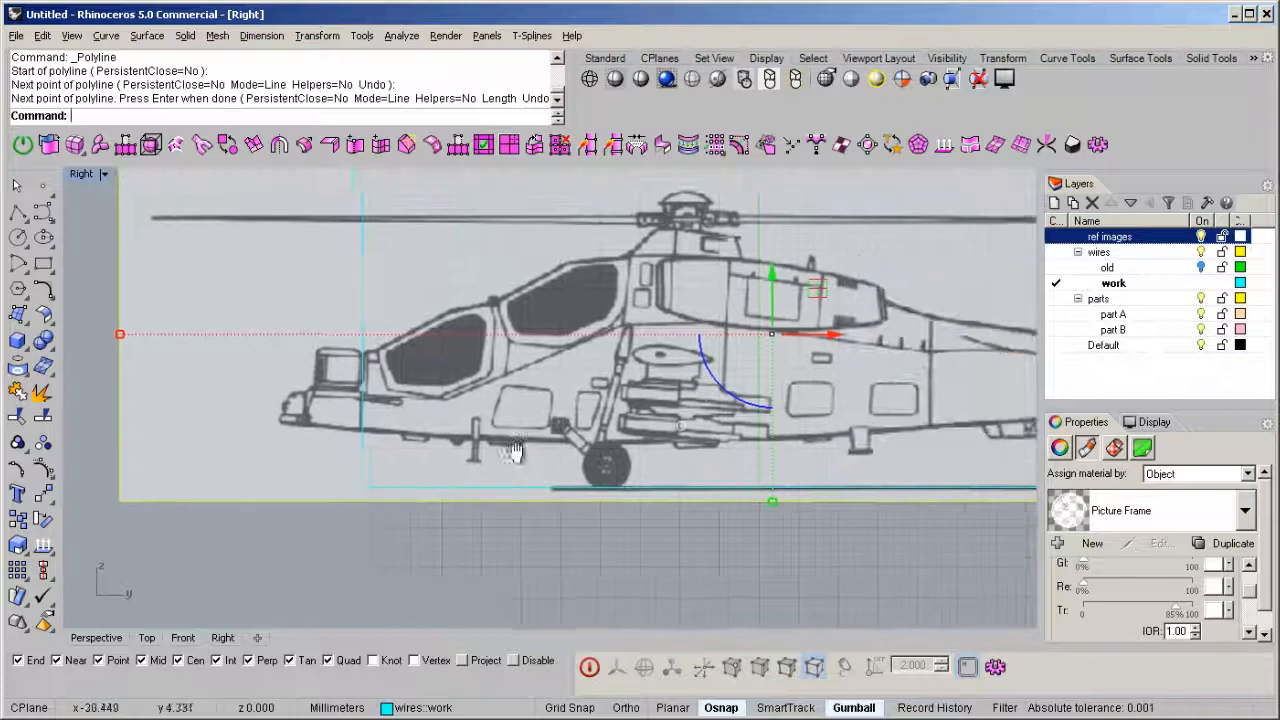
Move the side picture horizontally until the helicopter's nose tip touches the front guide line
{"action": "scroll", "coordinate": [302, 418], "scroll_direction": "up", "scroll_amount": 6}
{"action": "left_click_drag", "start_coordinate": [270, 505], "coordinate": [455, 509], "text": "shift"}
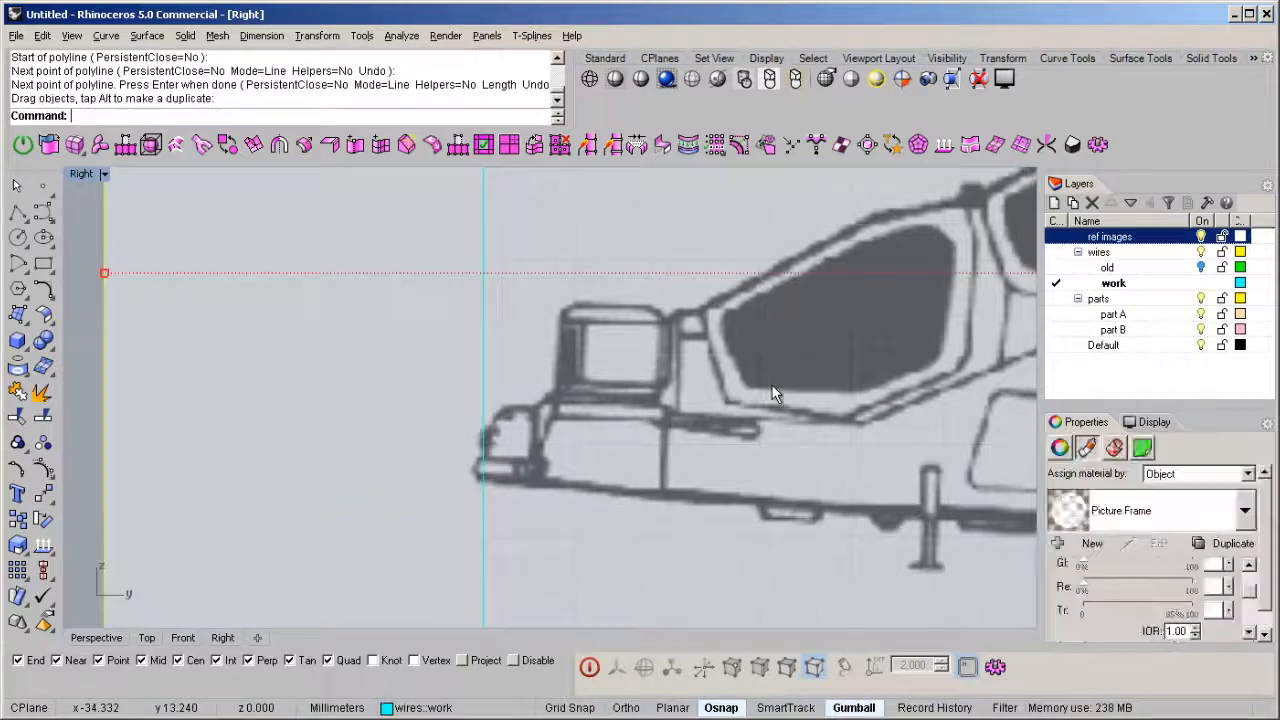
{"action": "scroll", "coordinate": [352, 314], "scroll_direction": "down", "scroll_amount": 6}
{"action": "right_click_drag", "start_coordinate": [527, 510], "coordinate": [471, 491]}
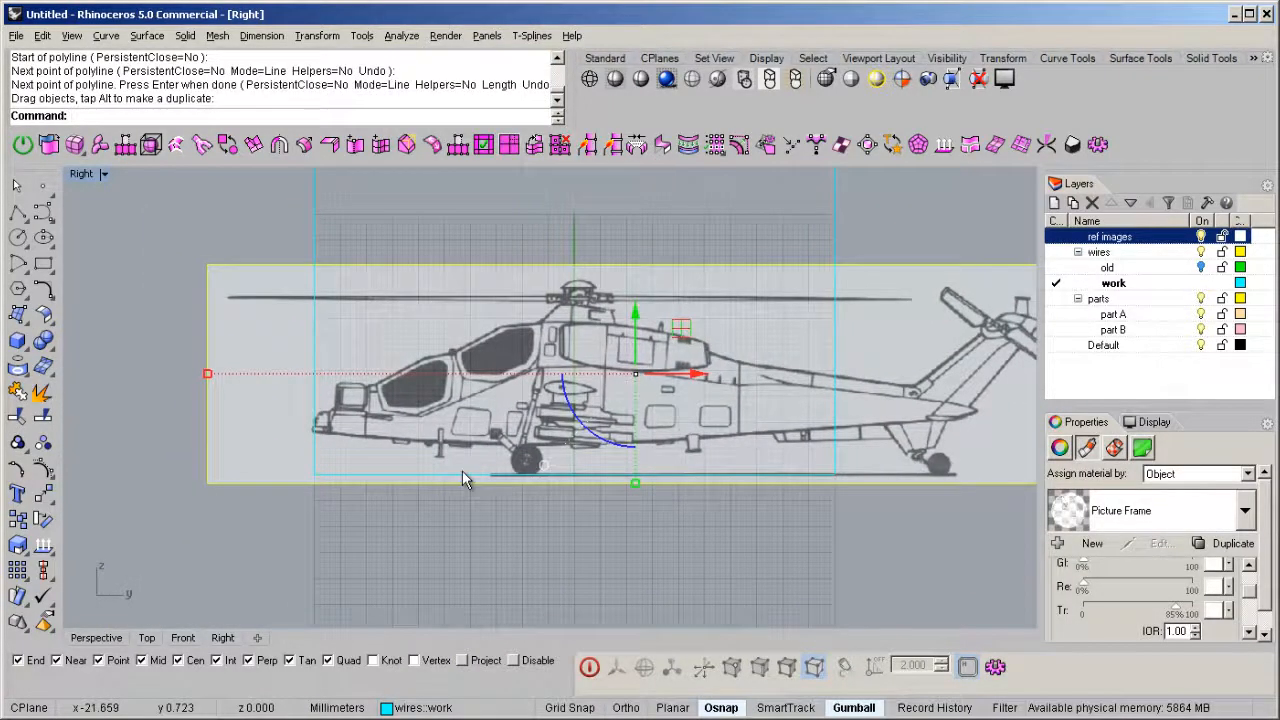
Scale a copy of the side picture in 2D from the front guide's base until the tail fits the rear guide, and delete the original
{"action": "left_click", "coordinate": [304, 37]}
{"action": "mouse_move", "coordinate": [320, 121]}
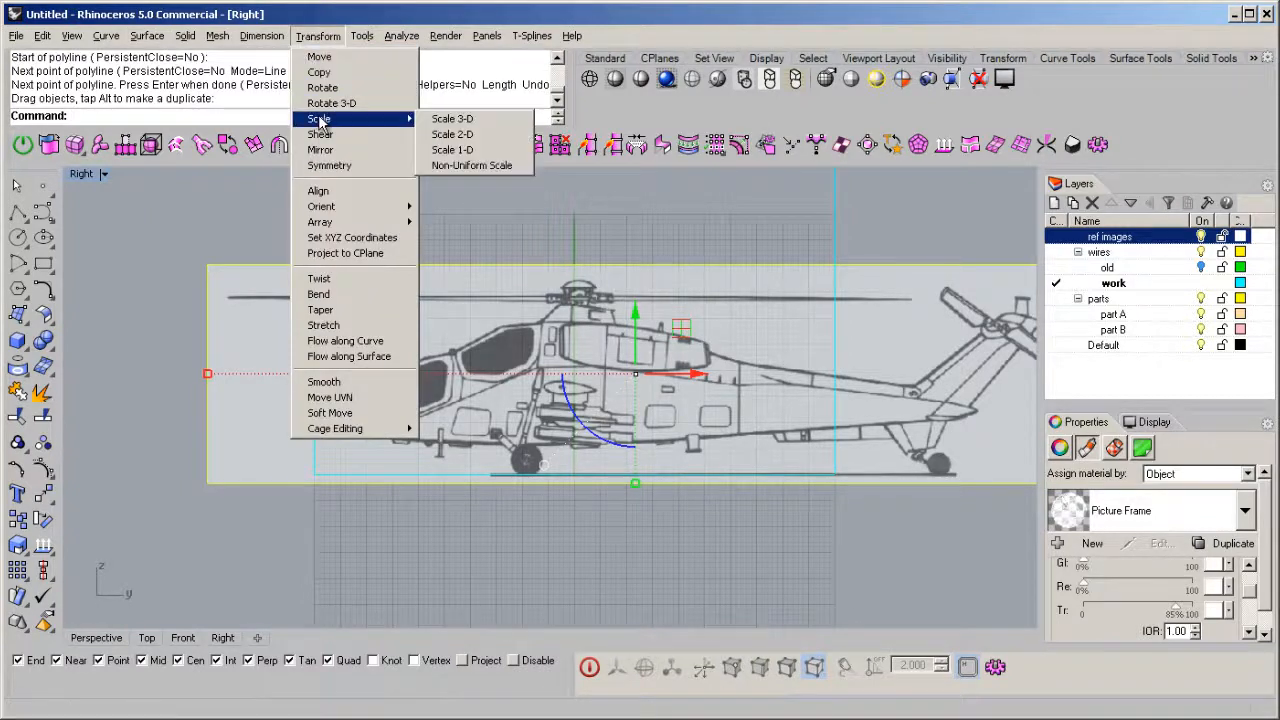
{"action": "left_click", "coordinate": [452, 134]}
{"action": "left_click", "coordinate": [321, 483]}
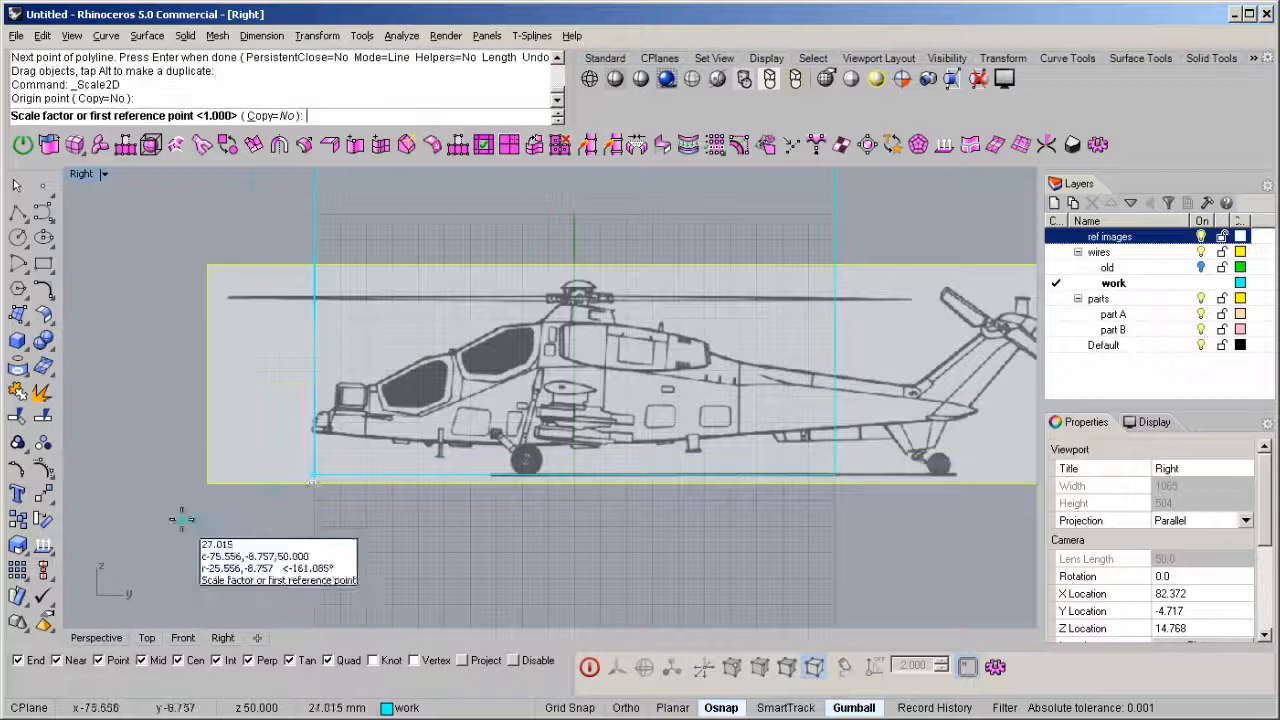
{"action": "scroll", "coordinate": [180, 520], "scroll_direction": "down", "scroll_amount": 6}
{"action": "key", "text": "shift+alt"}
{"action": "scroll", "coordinate": [498, 475], "scroll_direction": "up", "scroll_amount": 10}
{"action": "key", "text": "shift+alt"}
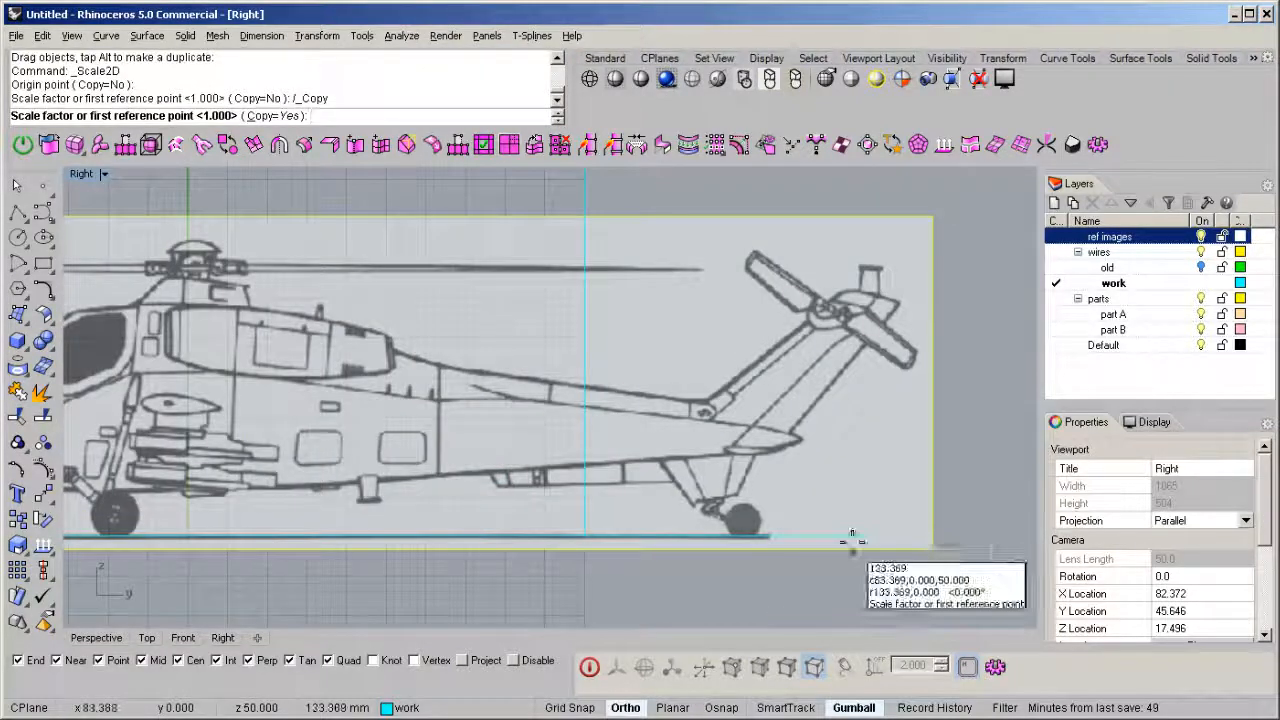
{"action": "left_click", "coordinate": [933, 540]}
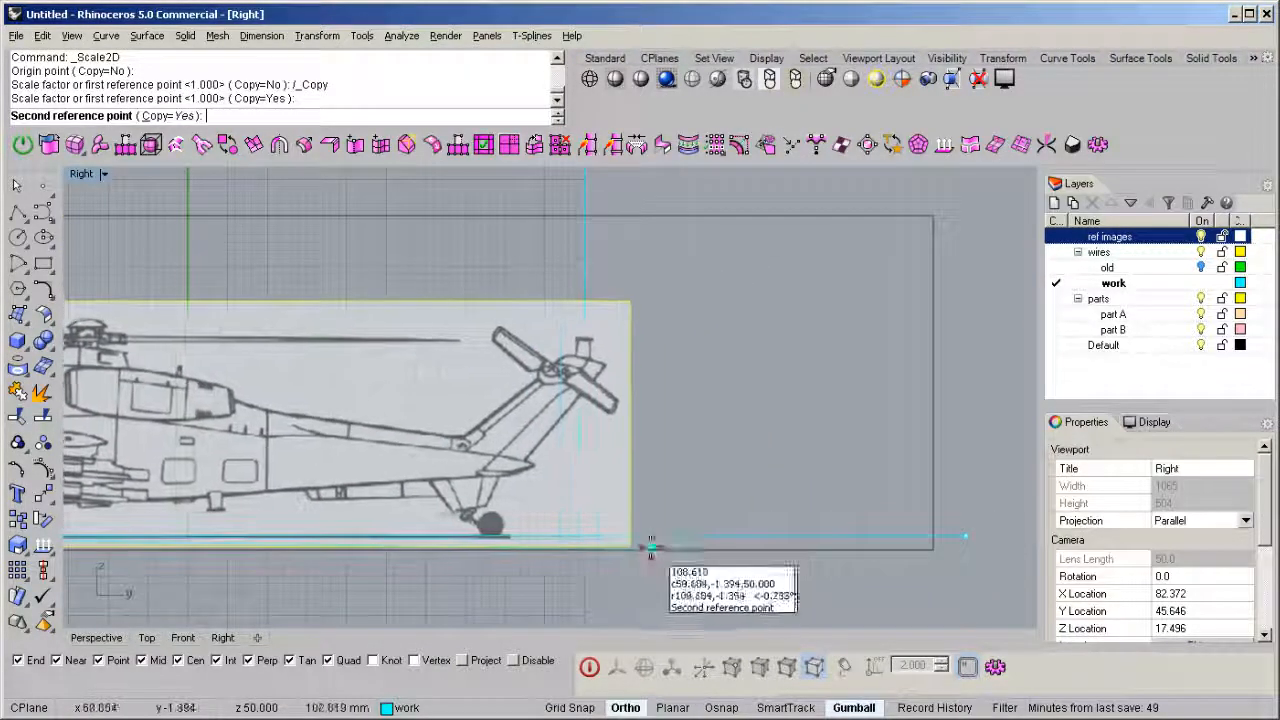
{"action": "scroll", "coordinate": [643, 545], "scroll_direction": "up", "scroll_amount": 8}
{"action": "scroll", "coordinate": [646, 543], "scroll_direction": "down", "scroll_amount": 6}
{"action": "right_click_drag", "start_coordinate": [651, 527], "coordinate": [649, 545], "text": "shift"}
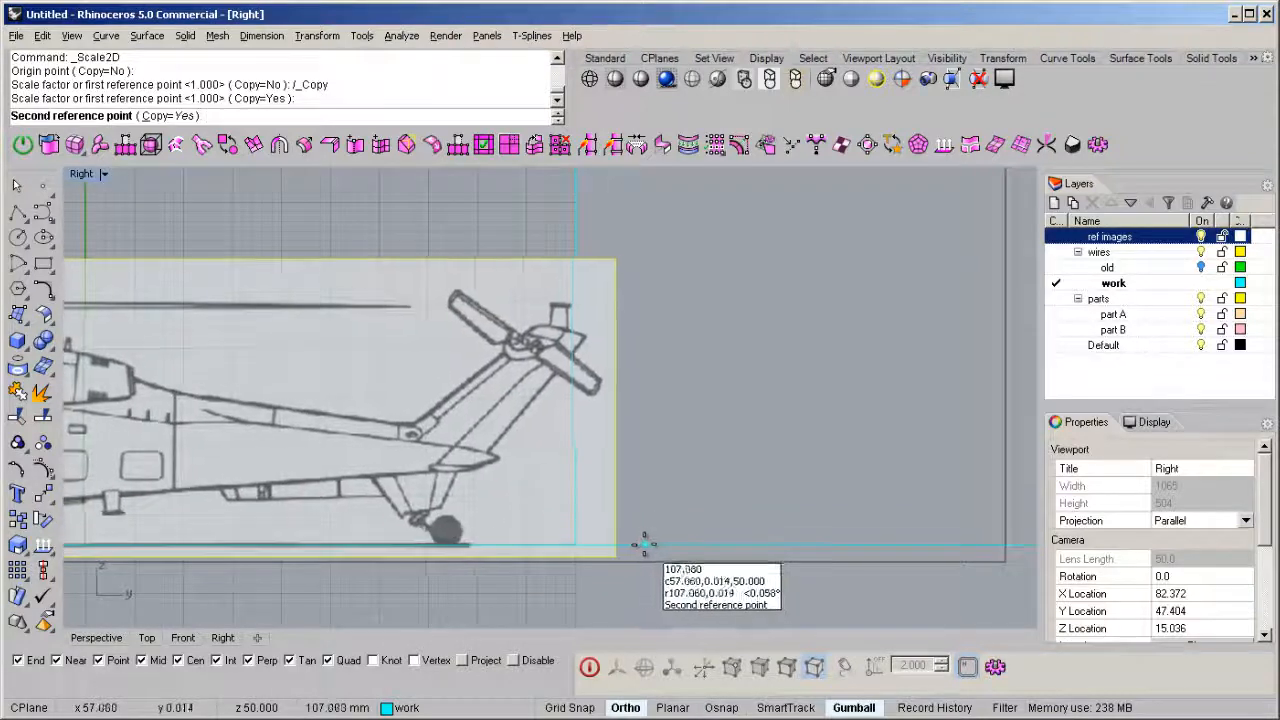
{"action": "left_click", "coordinate": [635, 542], "text": "shift"}
{"action": "scroll", "coordinate": [672, 440], "scroll_direction": "down", "scroll_amount": 6}
{"action": "right_click", "coordinate": [692, 398]}
{"action": "key", "text": "Delete"}
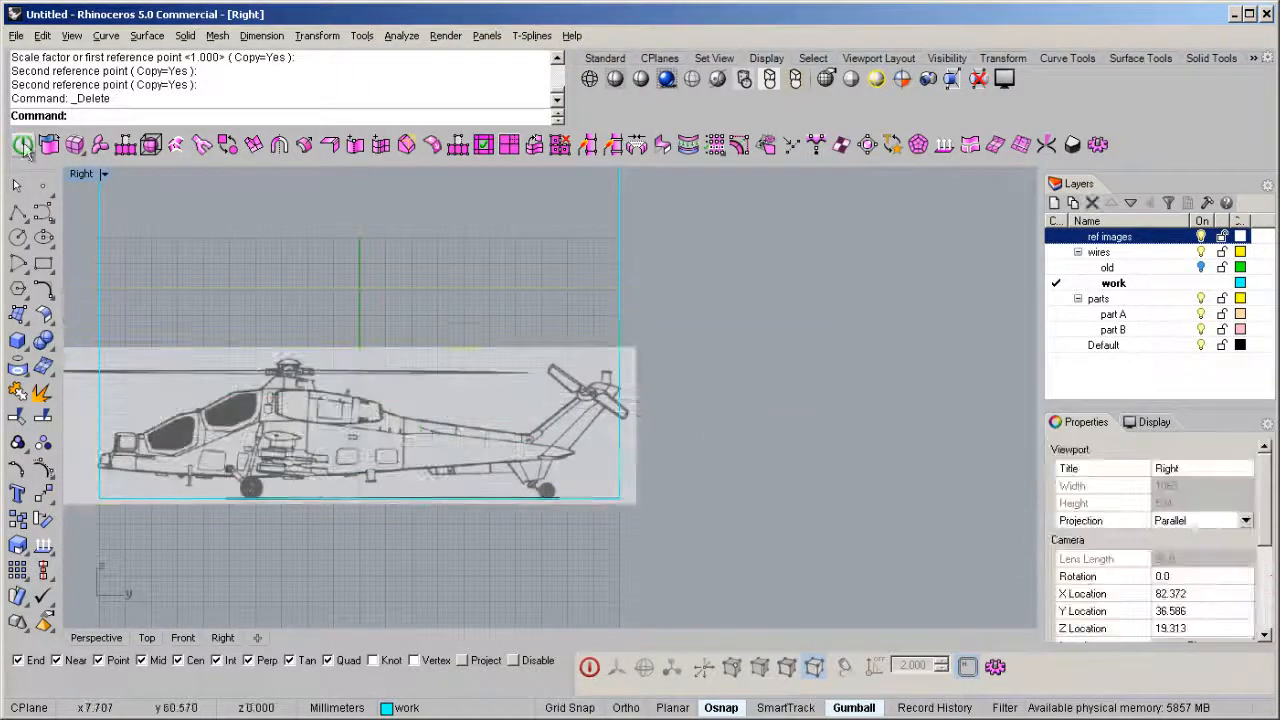
Examine how the top and side pictures are oriented to each other in the Perspective view
{"action": "double_click", "coordinate": [78, 176]}
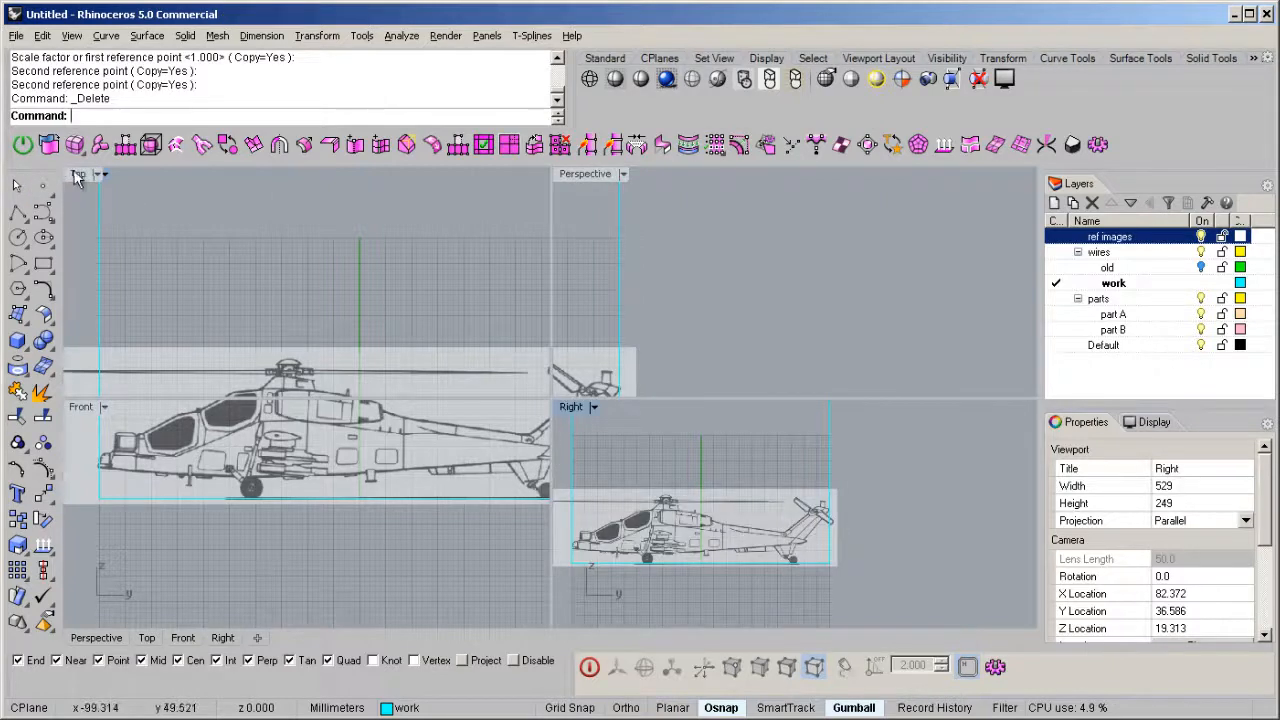
{"action": "double_click", "coordinate": [78, 176]}
{"action": "double_click", "coordinate": [78, 176]}
{"action": "double_click", "coordinate": [572, 180]}
{"action": "right_click_drag", "start_coordinate": [577, 194], "coordinate": [832, 356]}
{"action": "scroll", "coordinate": [640, 360], "scroll_direction": "down", "scroll_amount": 4}
{"action": "right_click_drag", "start_coordinate": [350, 345], "coordinate": [518, 425]}
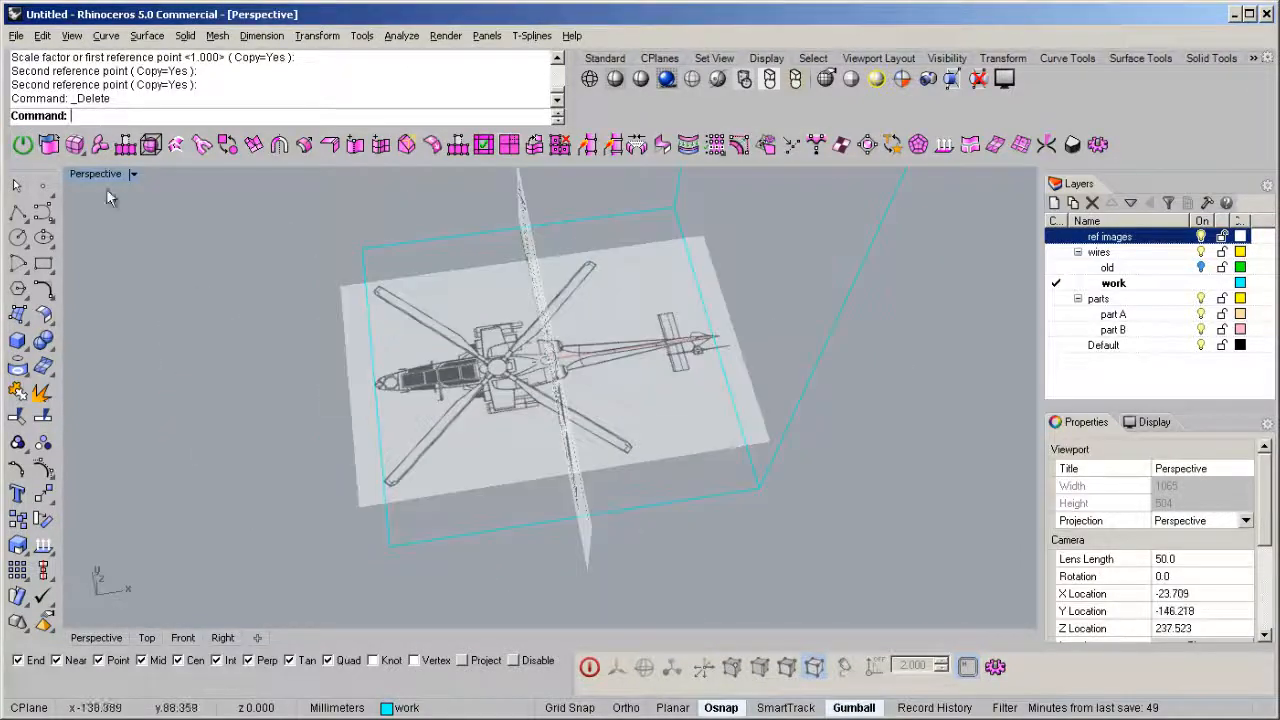
{"action": "scroll", "coordinate": [497, 337], "scroll_direction": "down", "scroll_amount": 6}
Zoom all viewports to their extents and compare the orientation of the two pictures
{"action": "middle_click", "coordinate": [476, 336]}
{"action": "left_click", "coordinate": [499, 292]}
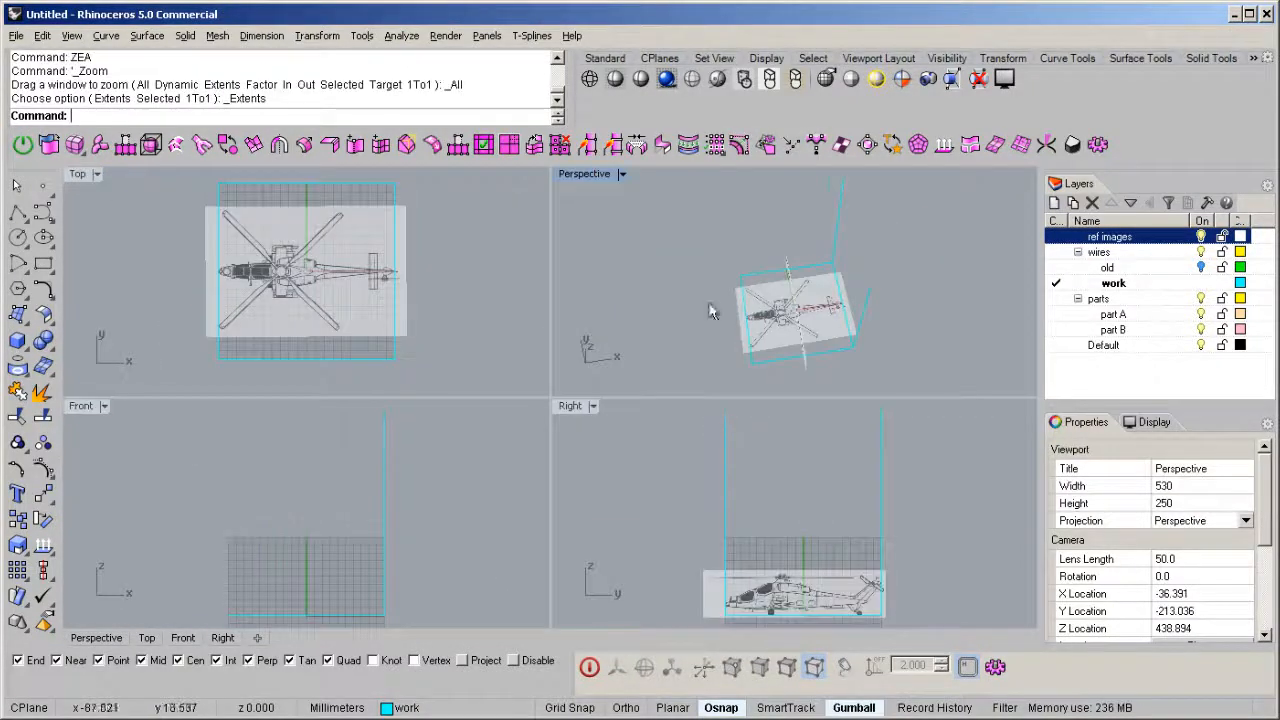
{"action": "right_click_drag", "start_coordinate": [746, 287], "coordinate": [989, 254]}
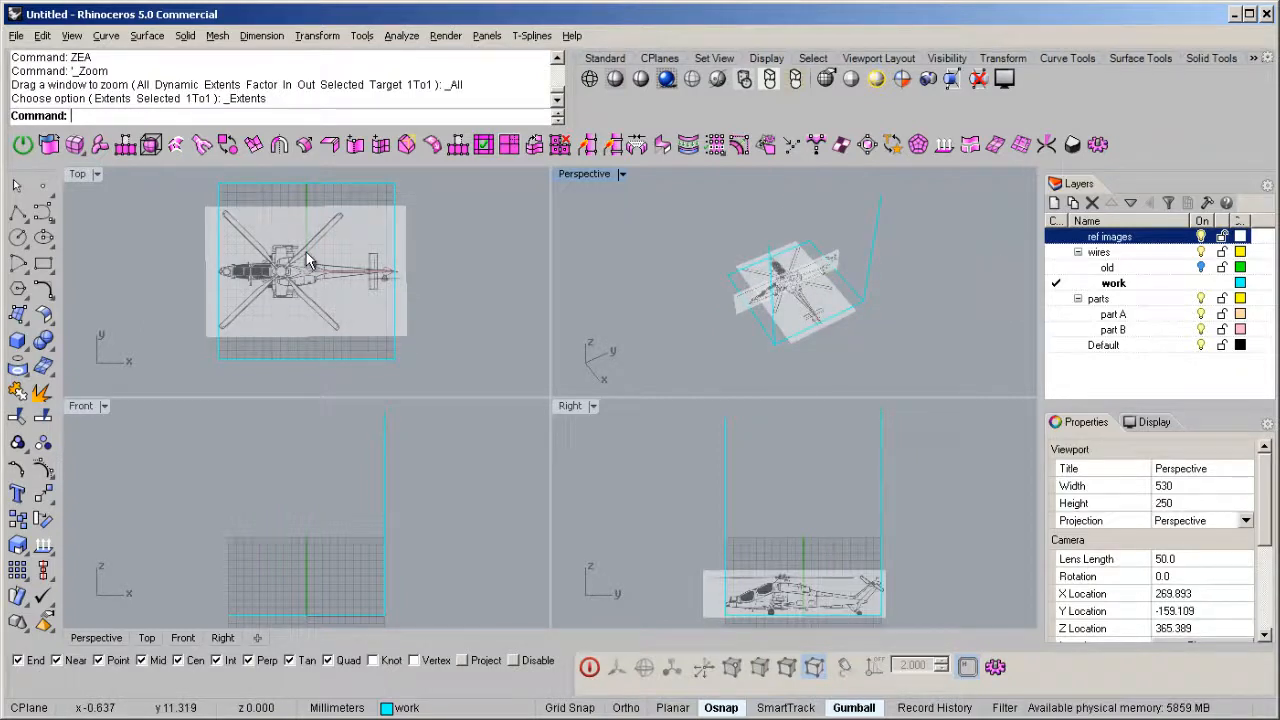
{"action": "right_click_drag", "start_coordinate": [809, 284], "coordinate": [797, 292]}
{"action": "scroll", "coordinate": [797, 292], "scroll_direction": "up", "scroll_amount": 7}
{"action": "right_click_drag", "start_coordinate": [765, 355], "coordinate": [821, 355]}
Rotate the top-view picture by 90 degrees, clear the selection and compare it with the side picture in the Perspective view
{"action": "left_click", "coordinate": [816, 348]}
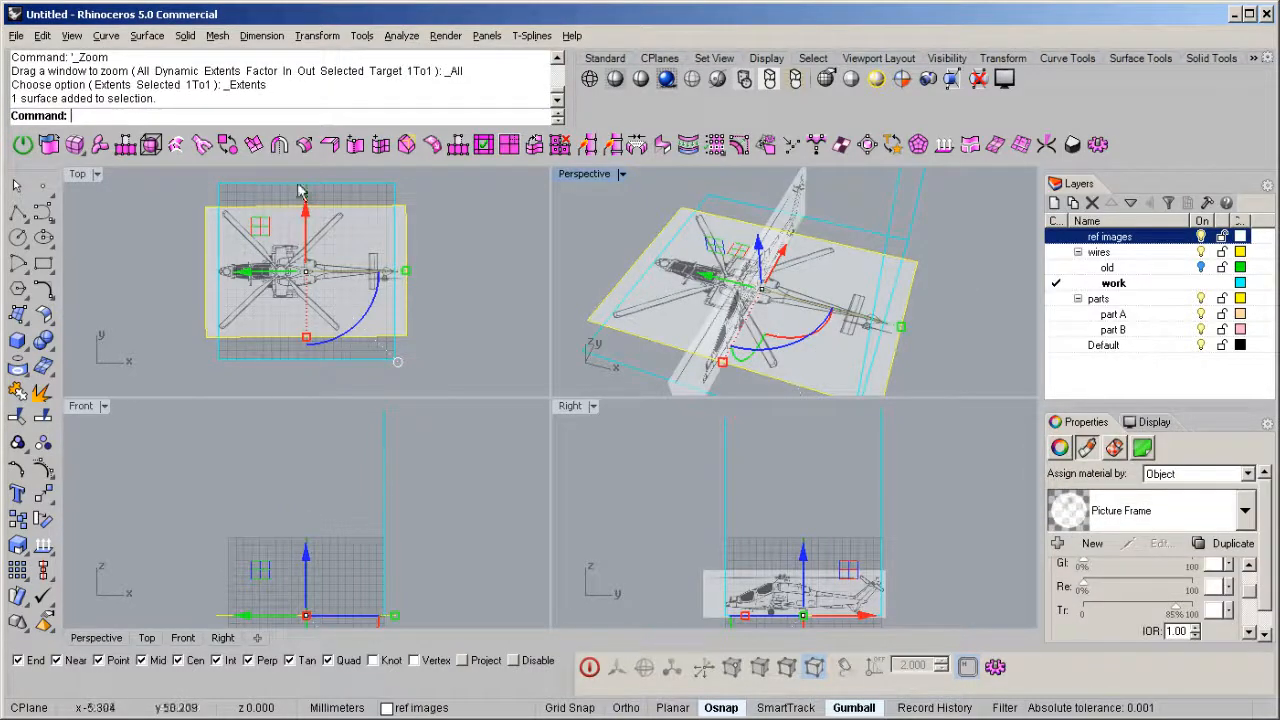
{"action": "left_click", "coordinate": [372, 307]}
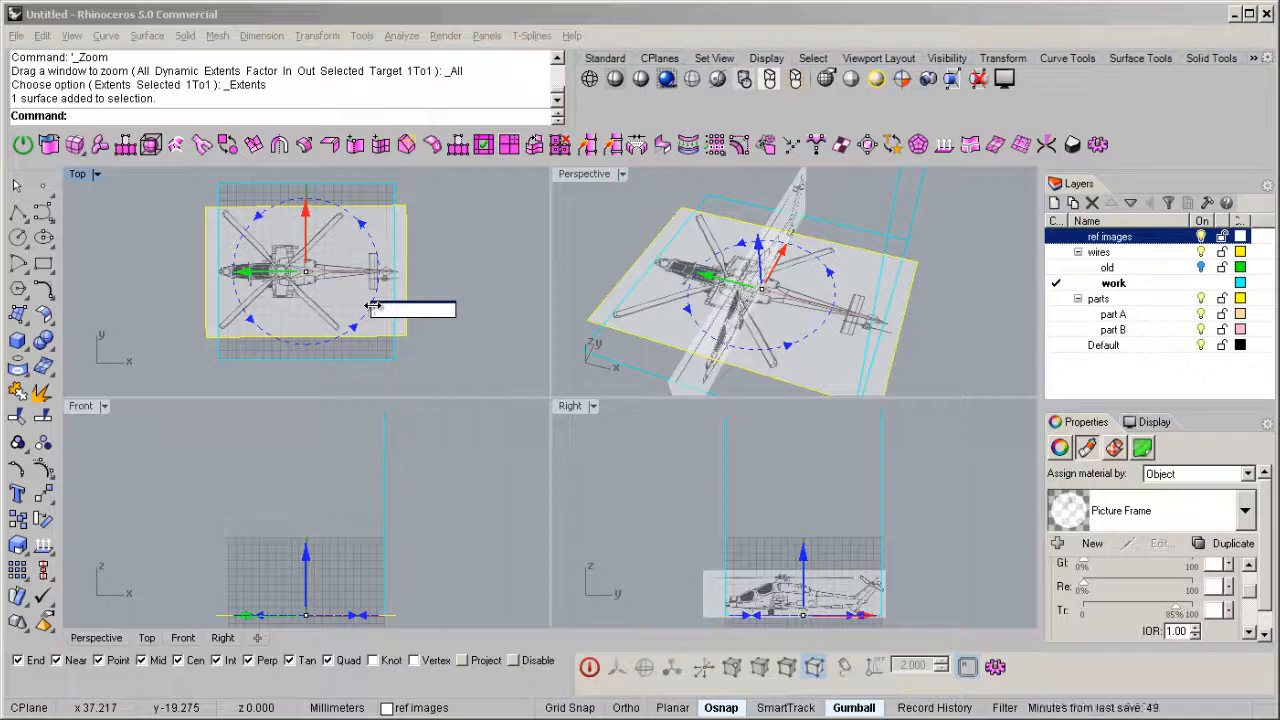
{"action": "type", "text": "90"}
{"action": "key", "text": "Return"}
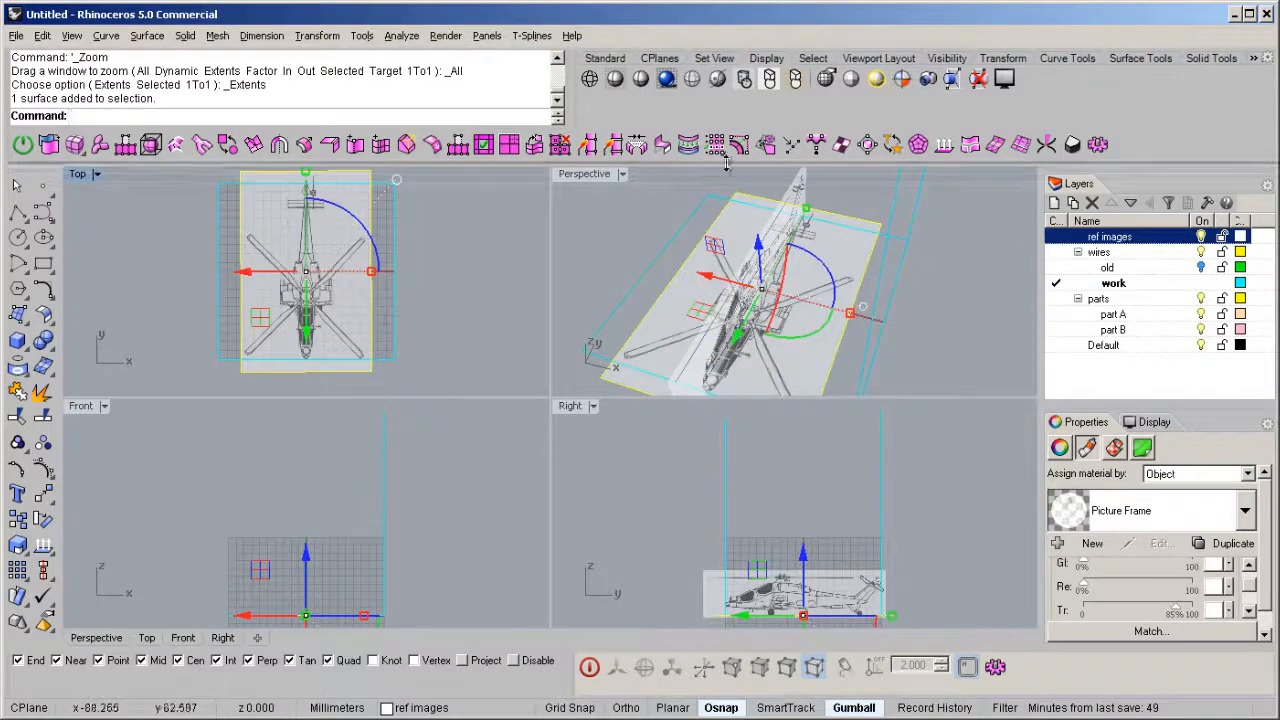
{"action": "left_click", "coordinate": [600, 222]}
{"action": "double_click", "coordinate": [561, 178]}
{"action": "right_click_drag", "start_coordinate": [690, 415], "coordinate": [438, 382]}
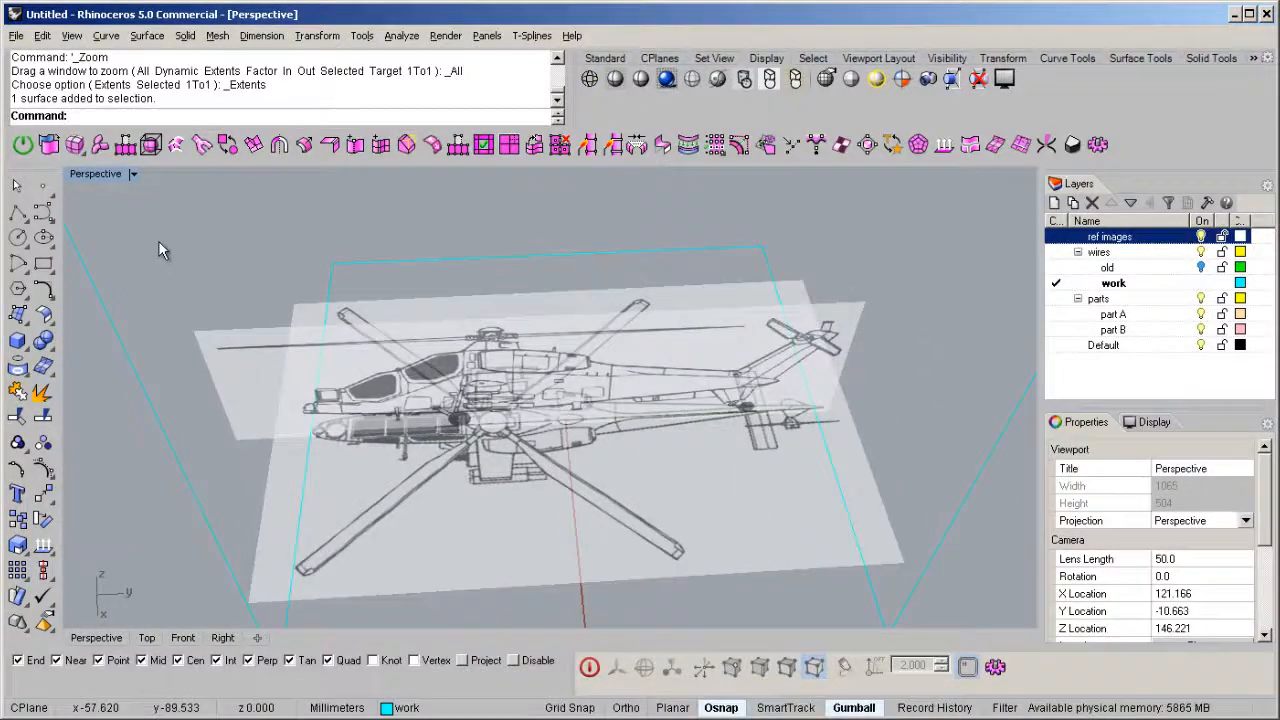
Move the side picture in the negative X direction, just beyond the edge of the ground guide rectangle
{"action": "double_click", "coordinate": [84, 174]}
{"action": "scroll", "coordinate": [333, 287], "scroll_direction": "up", "scroll_amount": 4}
{"action": "double_click", "coordinate": [580, 174]}
{"action": "right_click_drag", "start_coordinate": [600, 437], "coordinate": [500, 330]}
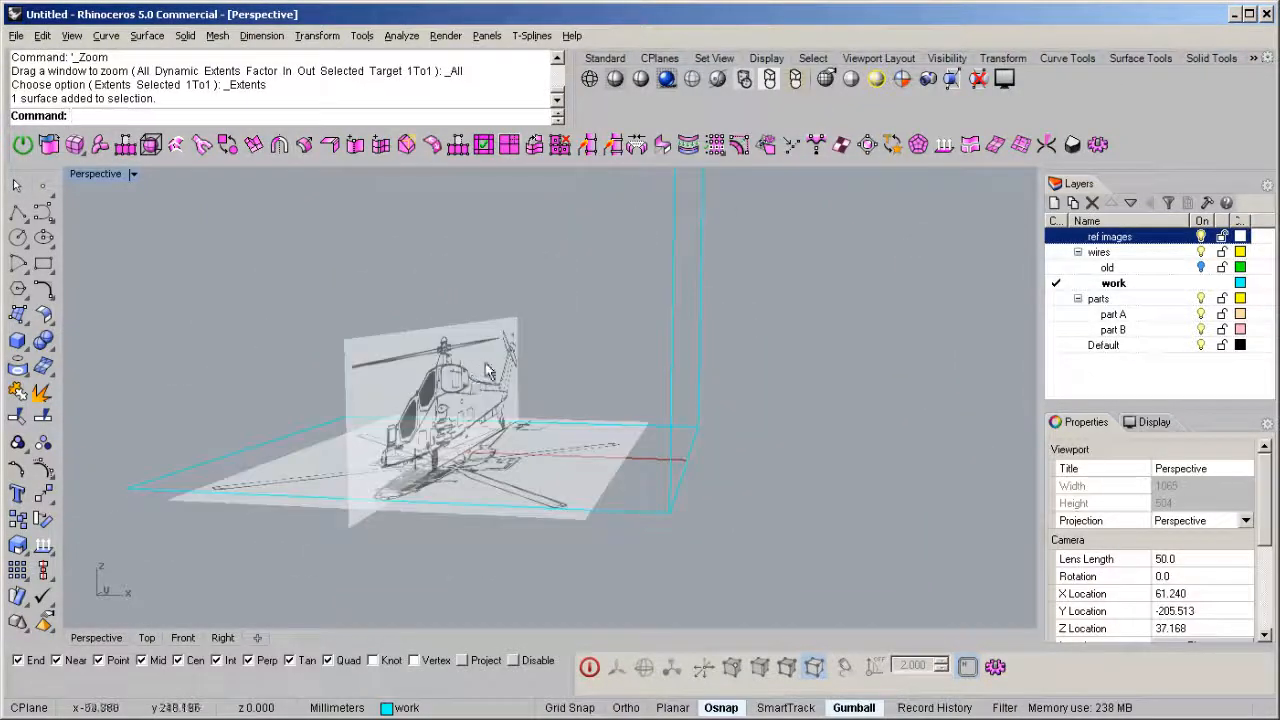
{"action": "left_click", "coordinate": [482, 360]}
{"action": "mouse_move", "coordinate": [564, 304]}
{"action": "right_mouse_down"}
{"action": "mouse_move", "coordinate": [588, 386]}
{"action": "mouse_move", "coordinate": [550, 313]}
{"action": "right_mouse_up"}
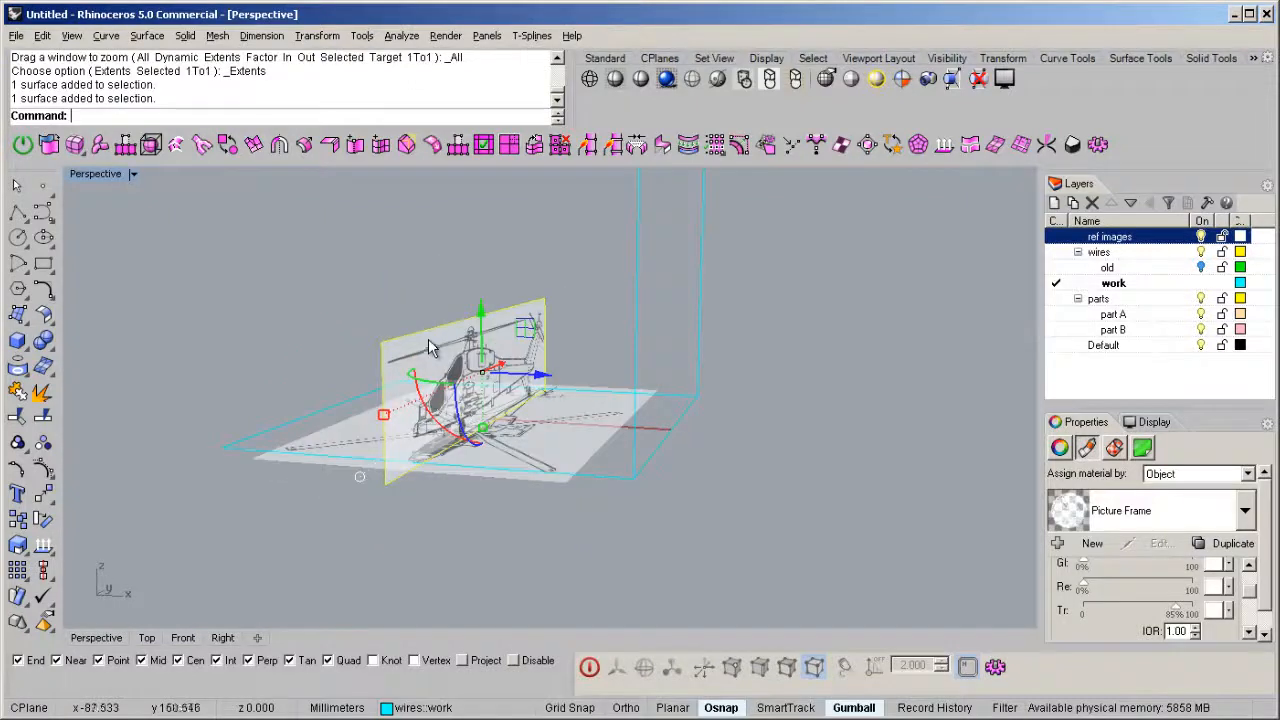
{"action": "right_click_drag", "start_coordinate": [566, 383], "coordinate": [500, 325]}
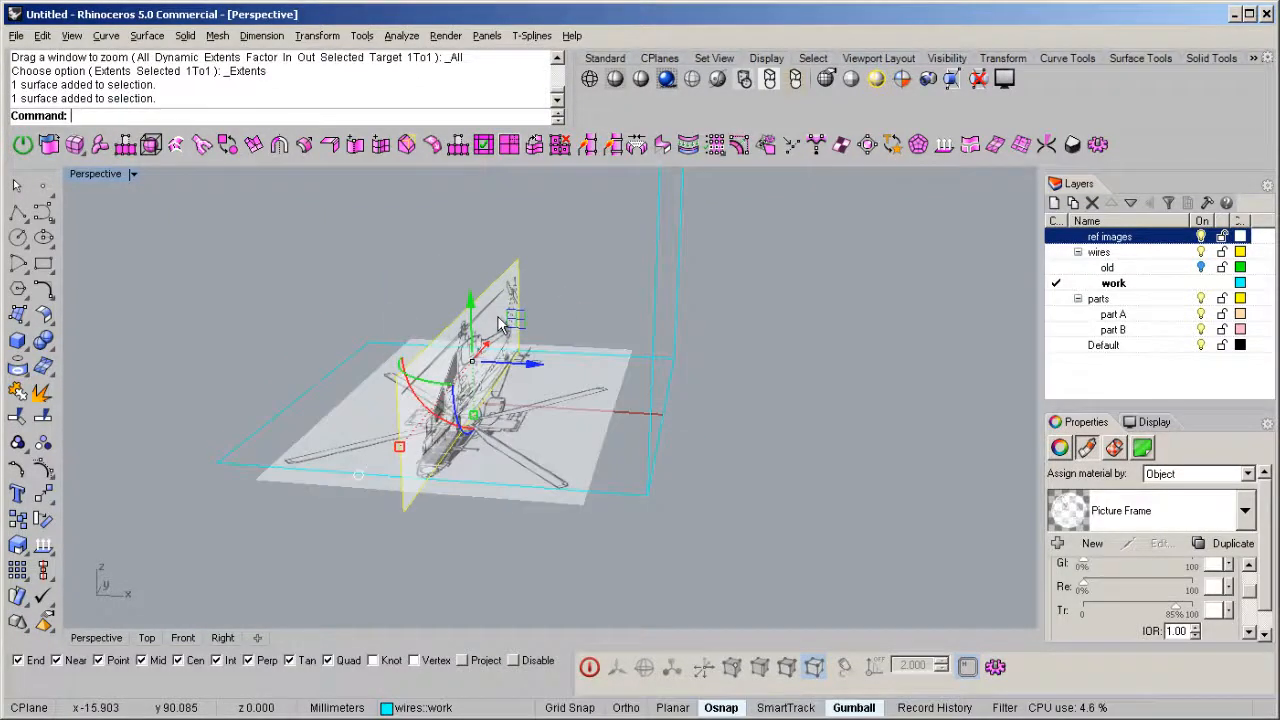
{"action": "left_click", "coordinate": [533, 366]}
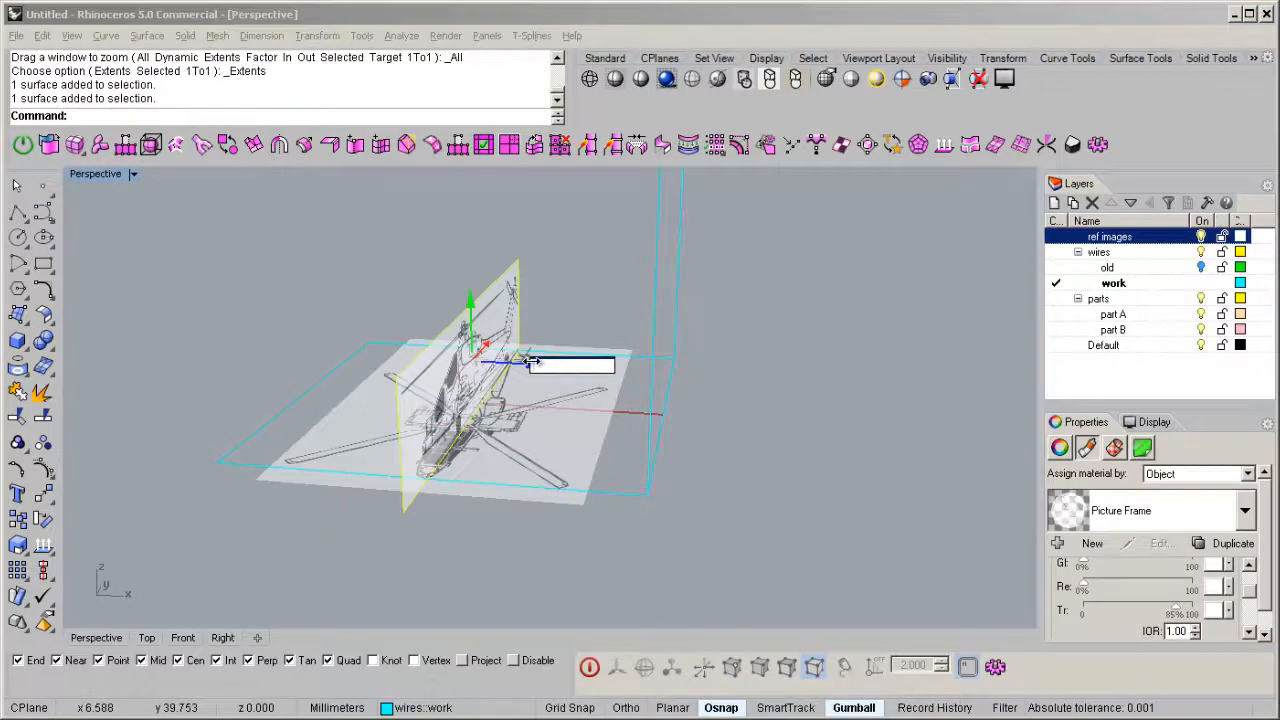
{"action": "key", "text": "Return"}
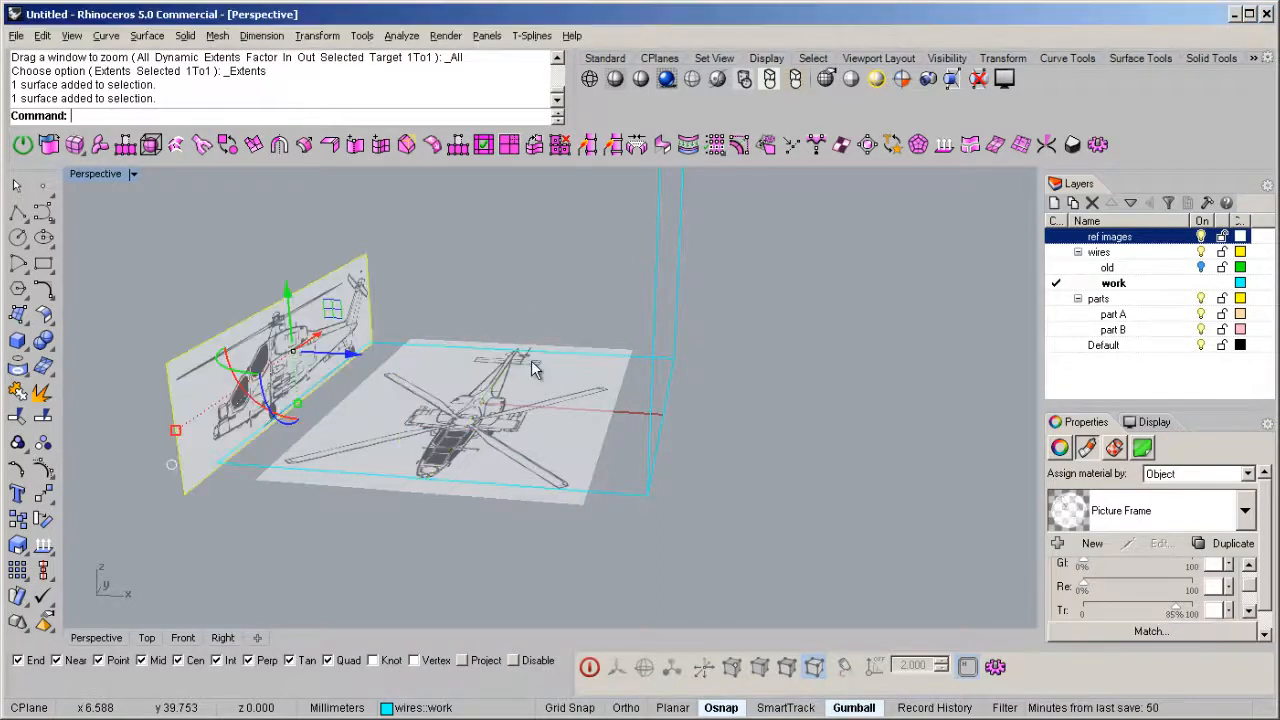
Lower the top-view picture along the Z axis, well below the ground guide rectangle, and clear the selection
{"action": "left_click", "coordinate": [538, 445]}
{"action": "right_click_drag", "start_coordinate": [538, 437], "coordinate": [500, 449]}
{"action": "left_click", "coordinate": [500, 368]}
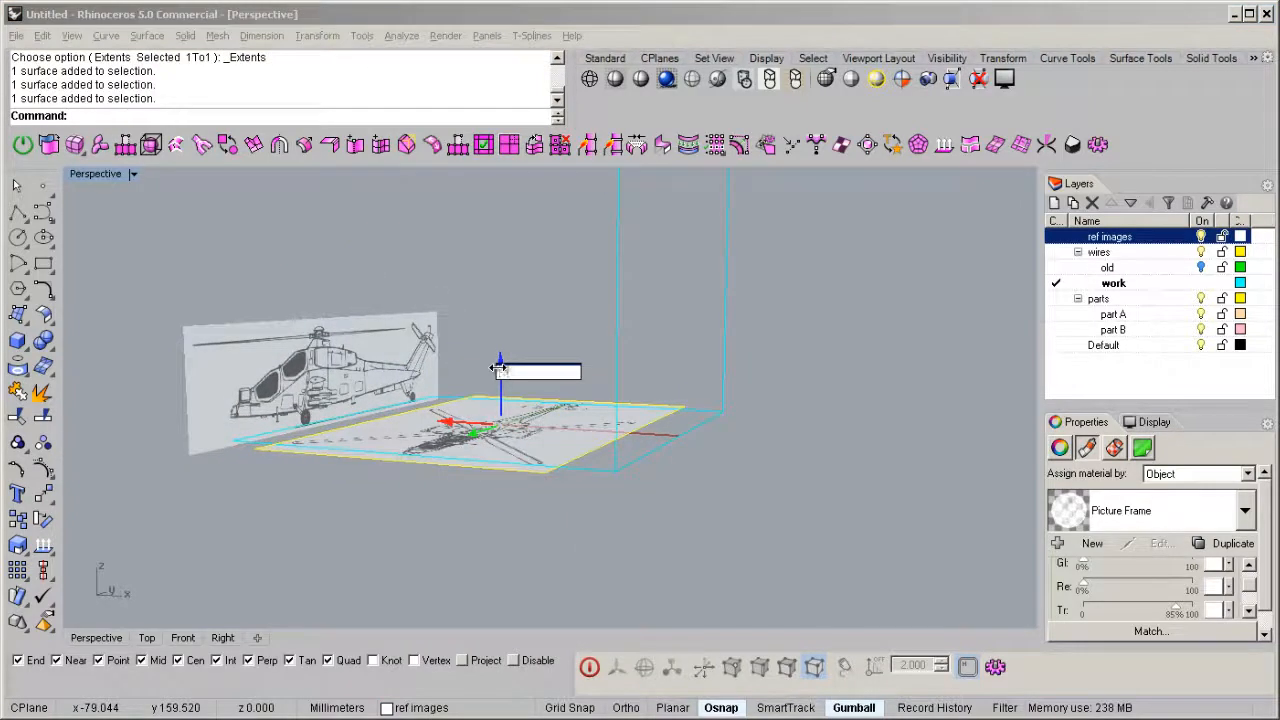
{"action": "key", "text": "Return"}
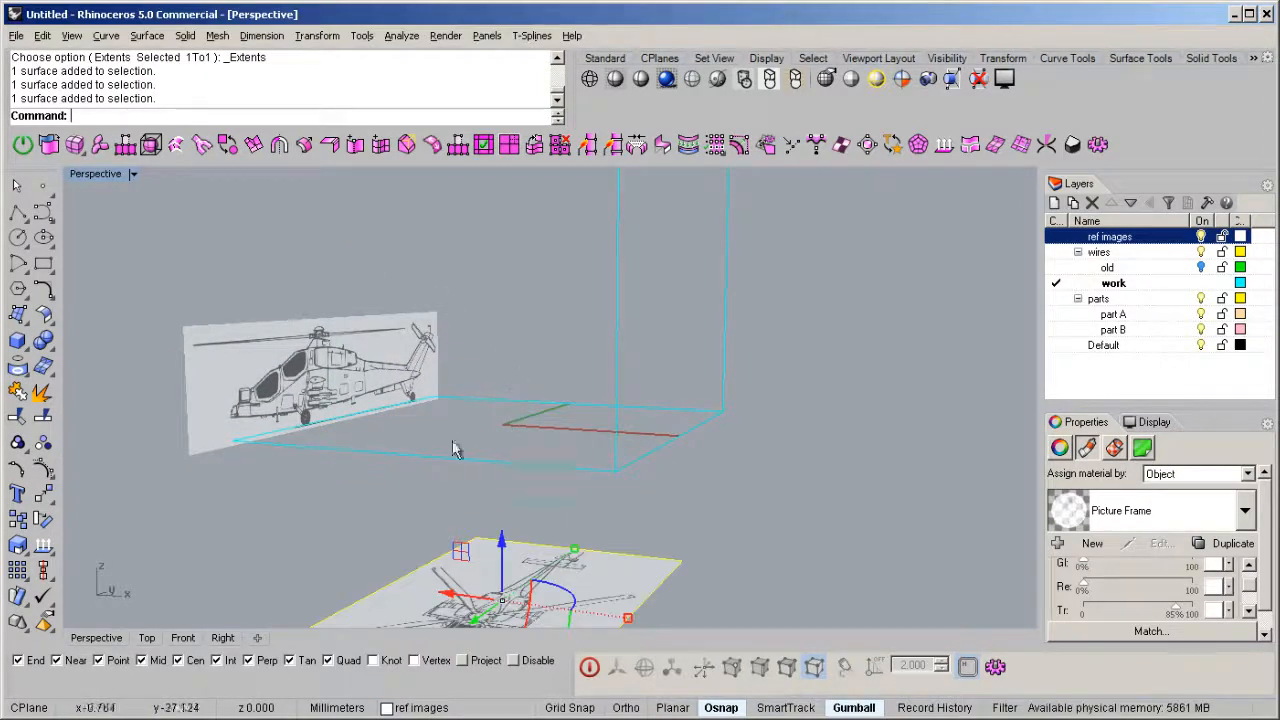
{"action": "right_click_drag", "start_coordinate": [505, 457], "coordinate": [497, 475]}
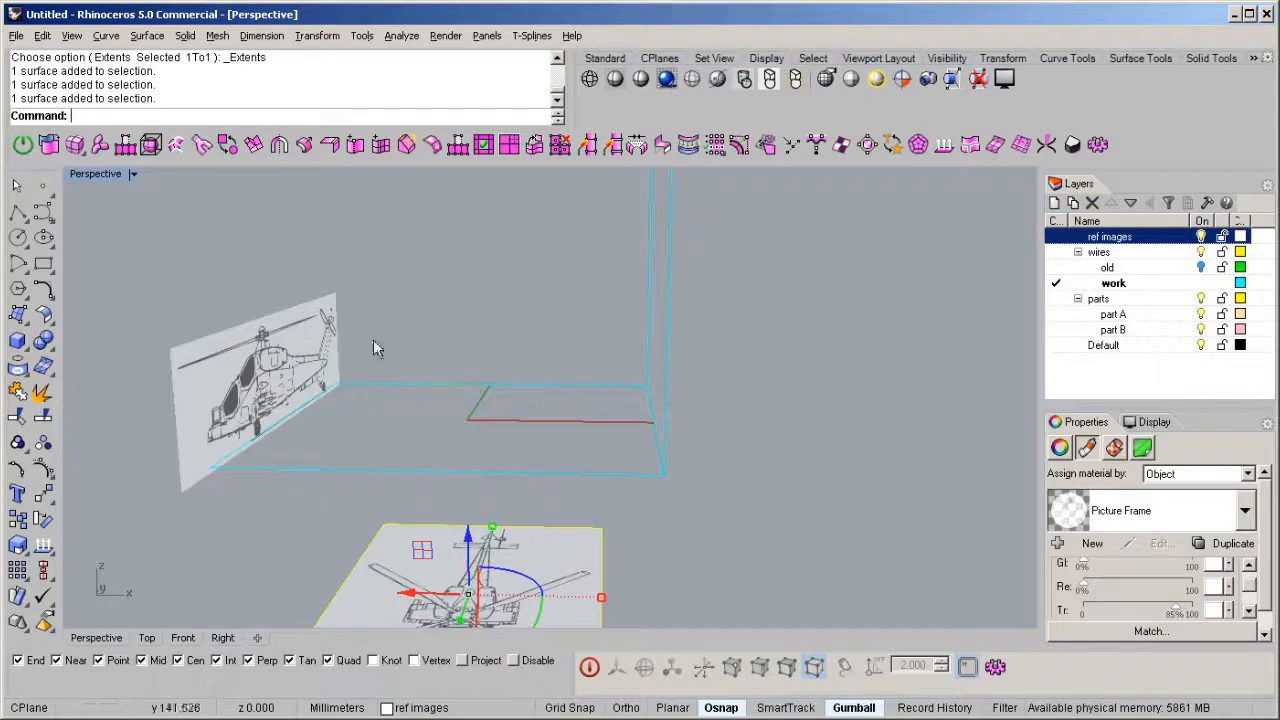
{"action": "scroll", "coordinate": [472, 406], "scroll_direction": "down", "scroll_amount": 5}
{"action": "right_click_drag", "start_coordinate": [558, 402], "coordinate": [385, 428]}
{"action": "left_click", "coordinate": [374, 375]}
{"action": "left_click", "coordinate": [278, 461]}
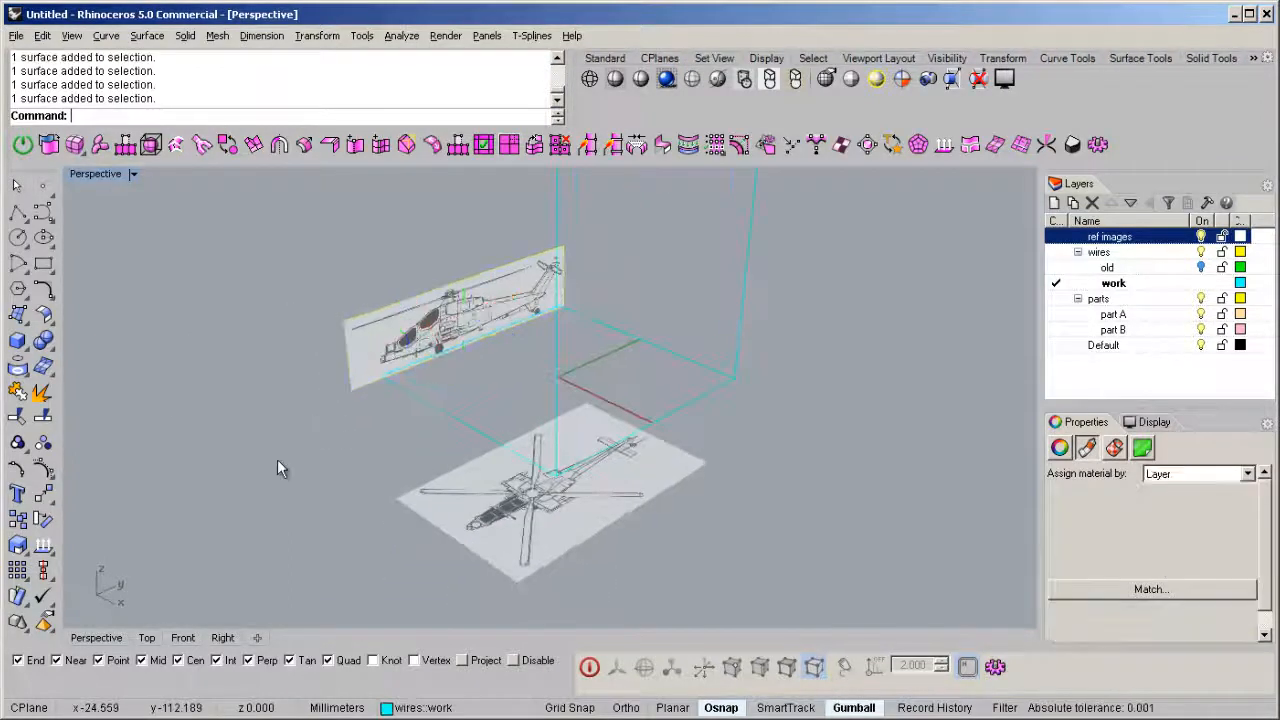
Insert the Front View image from the project files folder as a picture frame about 118 mm long in the Front viewport
{"action": "double_click", "coordinate": [113, 175]}
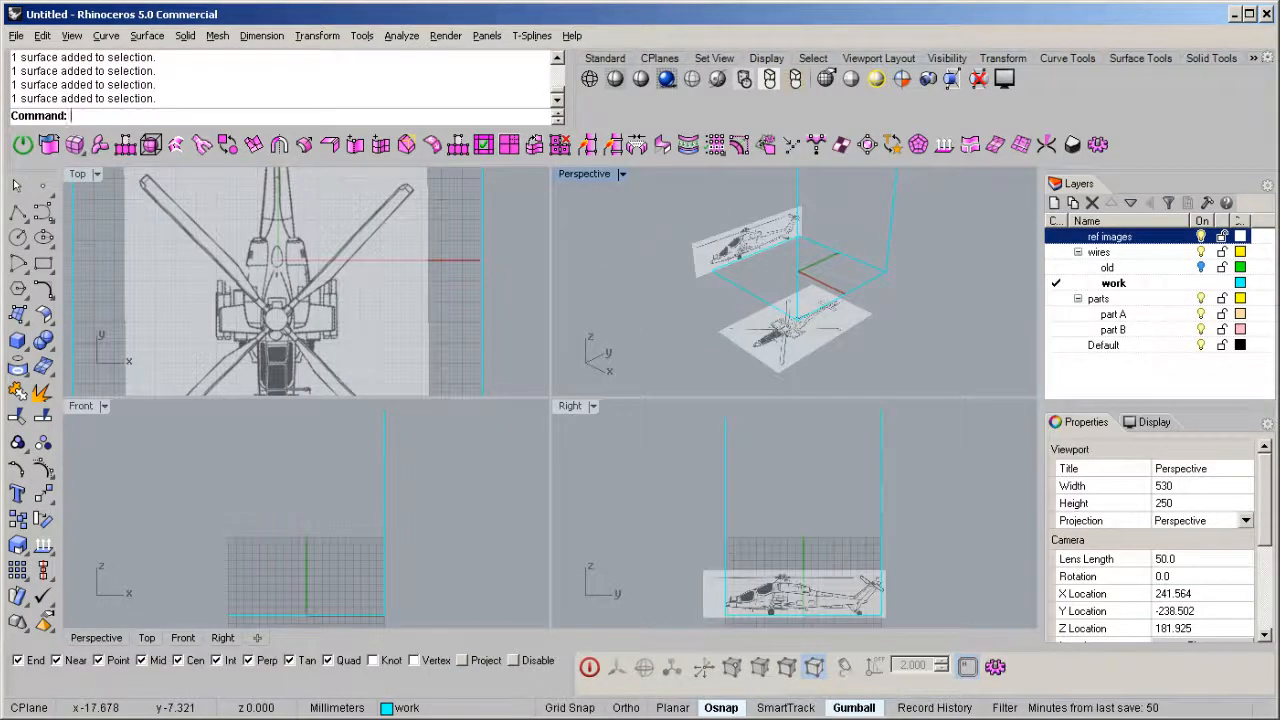
{"action": "left_click", "coordinate": [318, 719]}
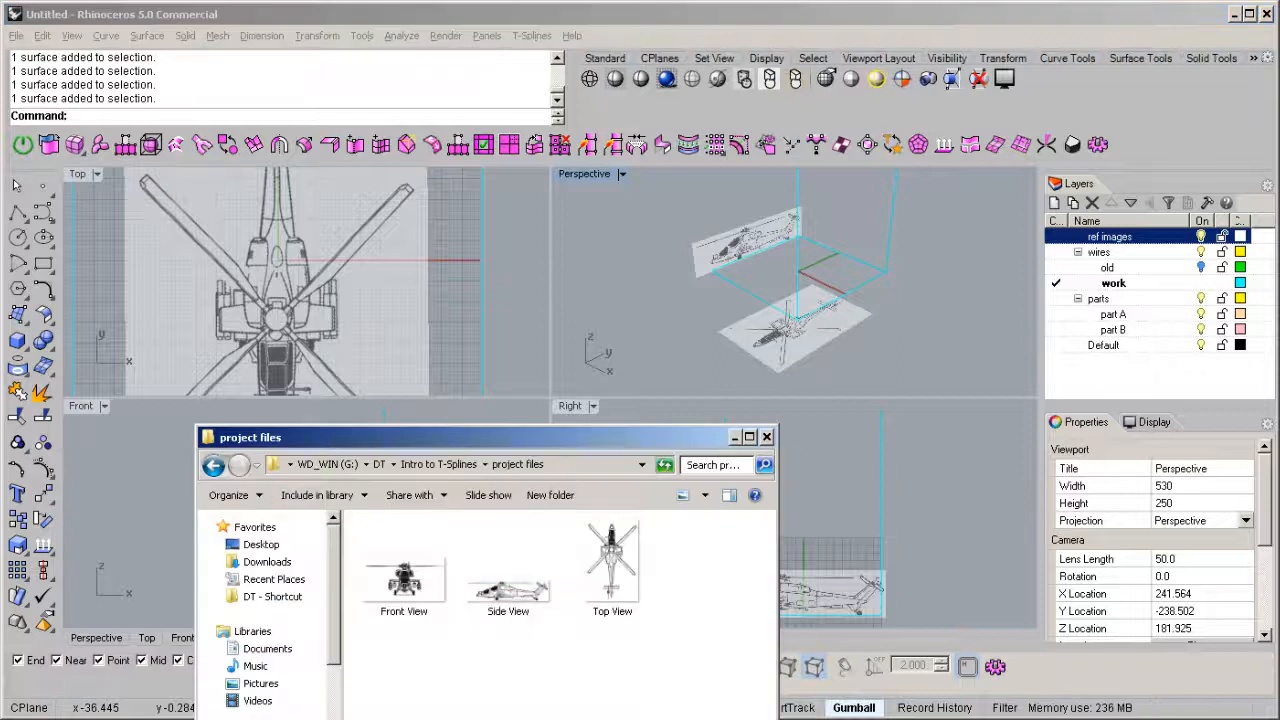
{"action": "left_click_drag", "start_coordinate": [455, 441], "coordinate": [712, 440]}
{"action": "left_click_drag", "start_coordinate": [670, 592], "coordinate": [301, 585]}
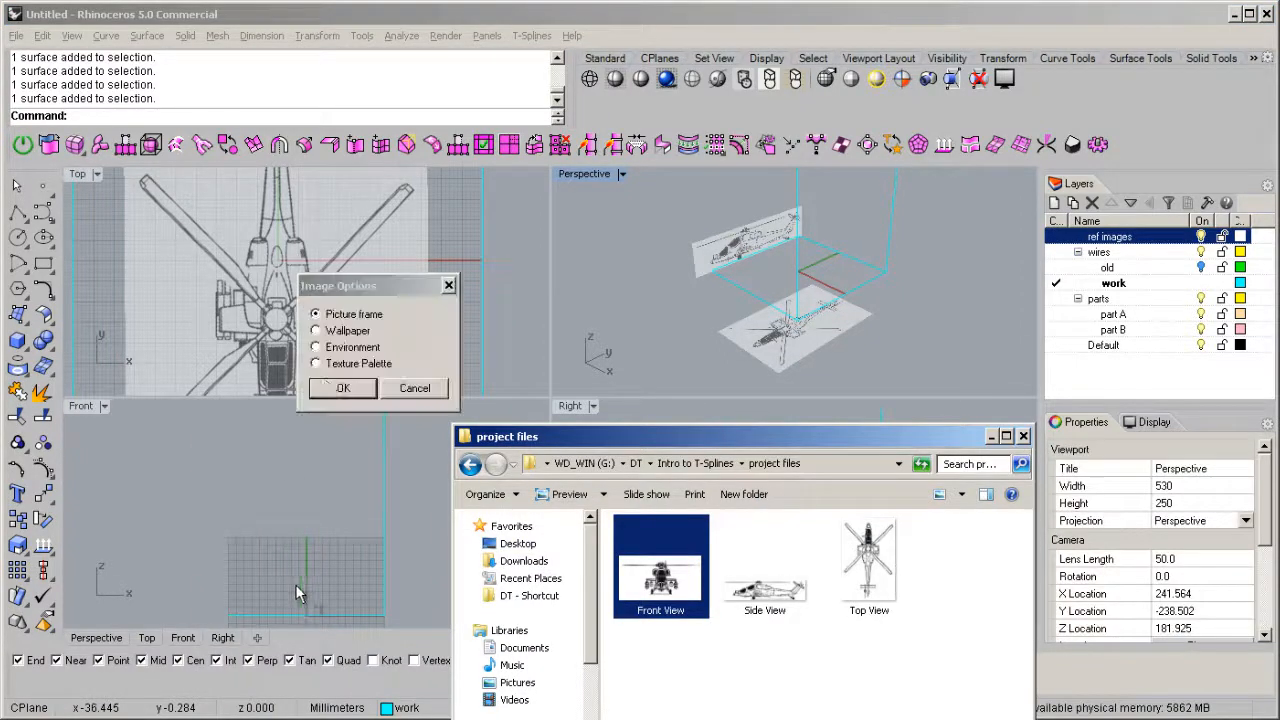
{"action": "left_click", "coordinate": [338, 389]}
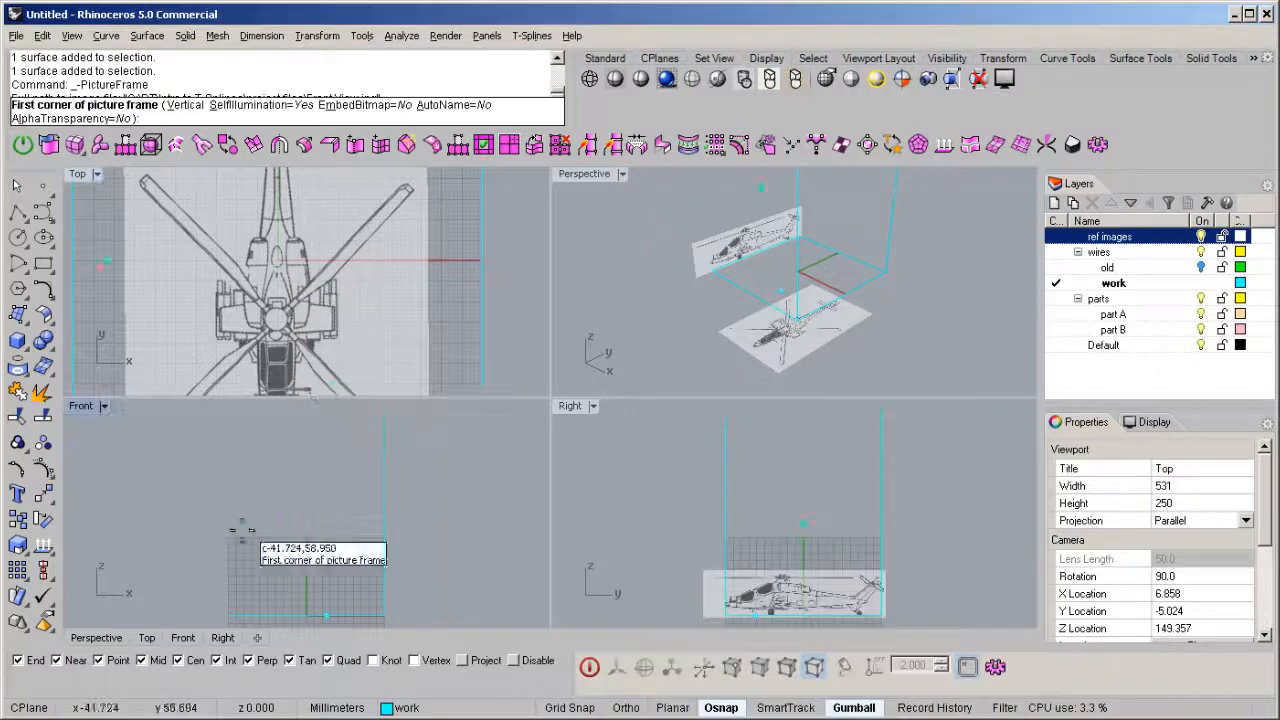
{"action": "left_click", "coordinate": [236, 592]}
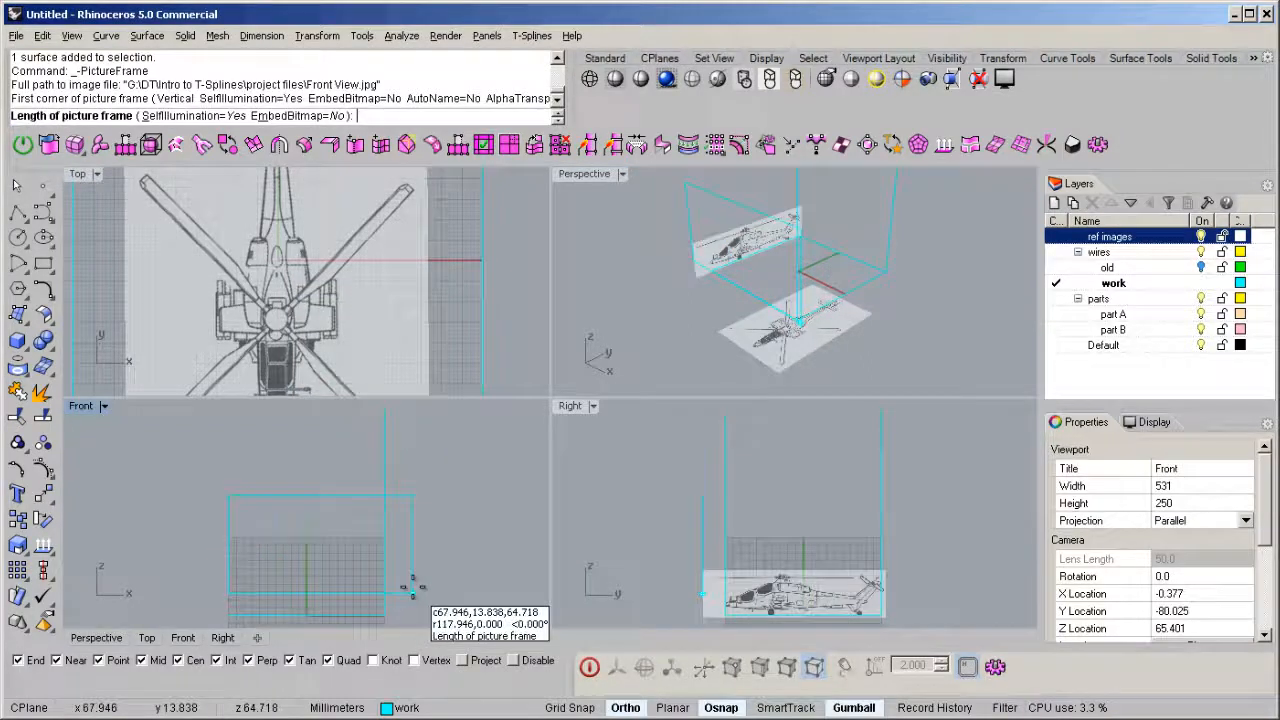
{"action": "left_click", "coordinate": [411, 590]}
Move the front picture down until its wheels sit near the base guide line, and set its transparency to 85%
{"action": "double_click", "coordinate": [87, 410]}
{"action": "scroll", "coordinate": [600, 445], "scroll_direction": "up", "scroll_amount": 5}
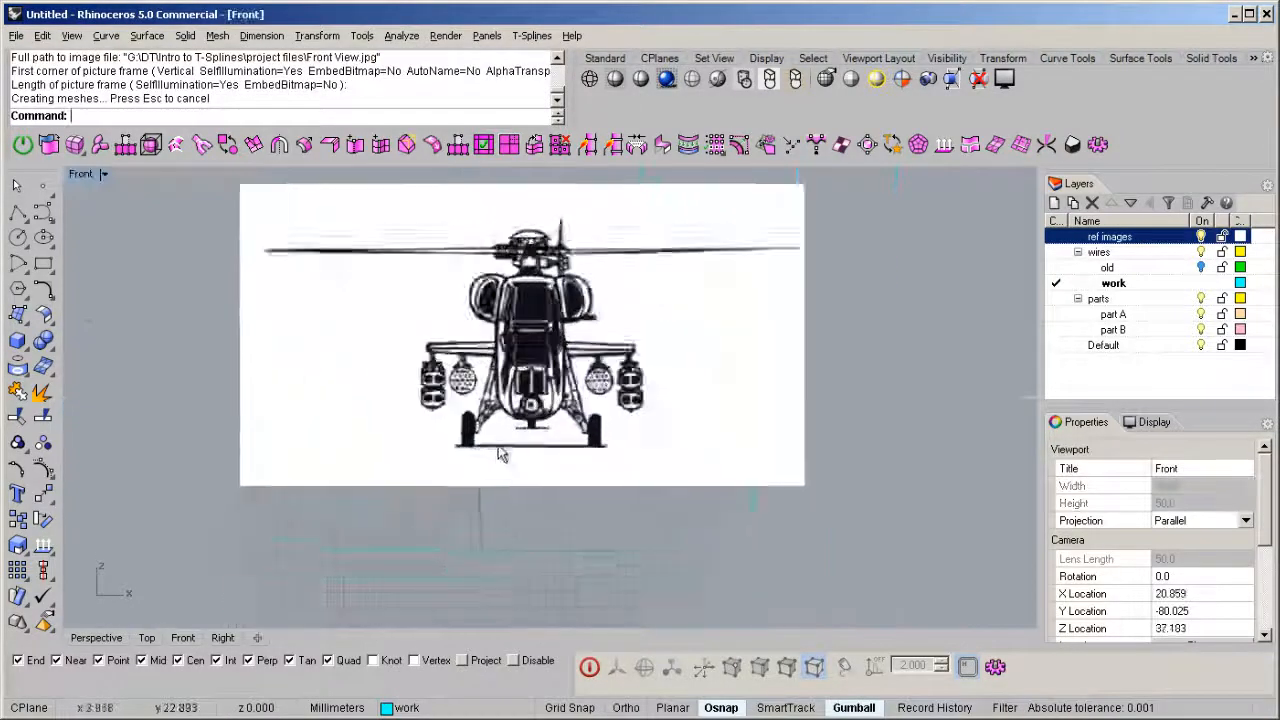
{"action": "left_click_drag", "start_coordinate": [720, 432], "coordinate": [662, 557]}
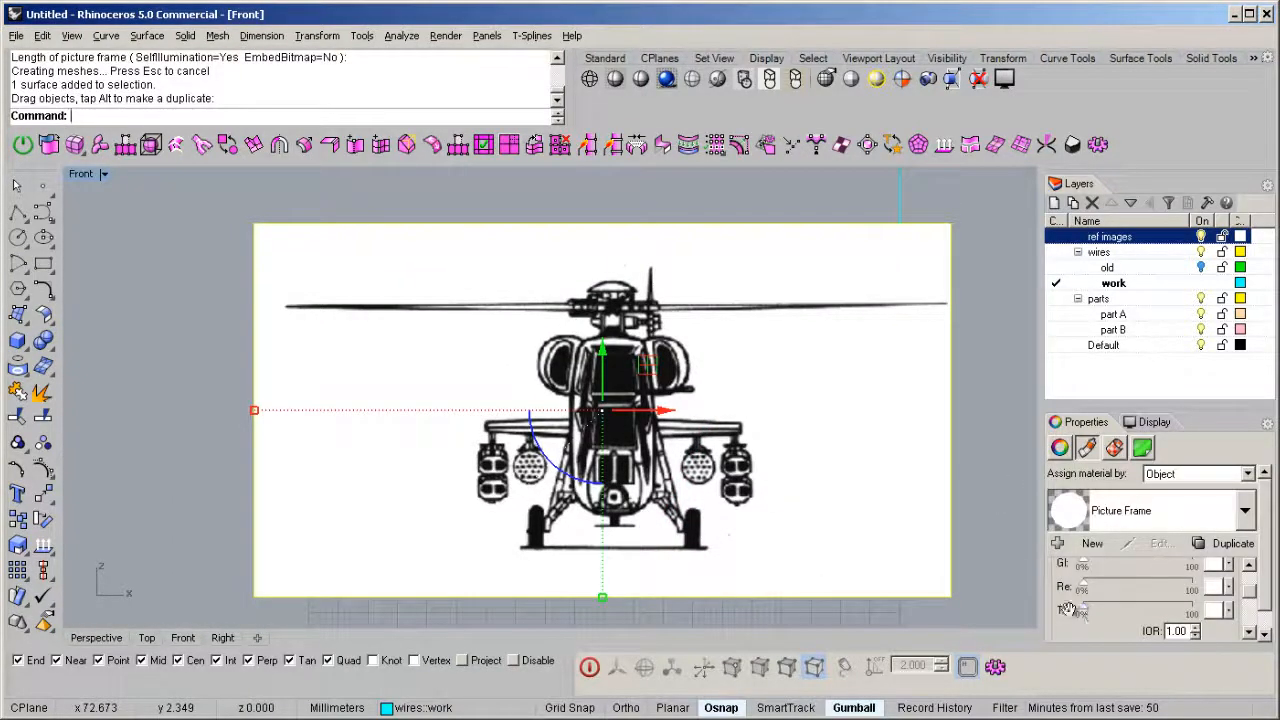
{"action": "left_click", "coordinate": [1085, 612]}
{"action": "type", "text": "85"}
{"action": "key", "text": "Return"}
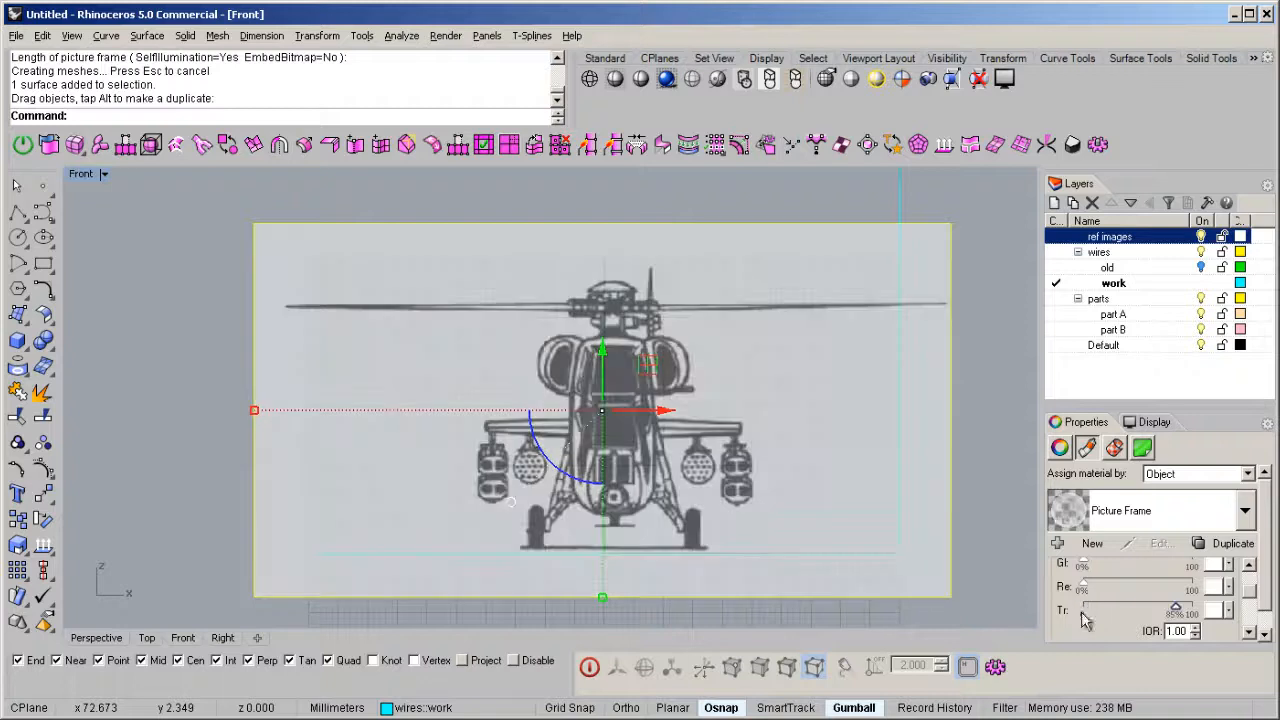
Fine-tune the front picture's position so the helicopter is centred on the vertical axis with its wheels on the base line
{"action": "right_click_drag", "start_coordinate": [515, 465], "coordinate": [460, 368]}
{"action": "scroll", "coordinate": [503, 412], "scroll_direction": "up", "scroll_amount": 10}
{"action": "mouse_move", "coordinate": [728, 406]}
{"action": "left_mouse_down"}
{"action": "mouse_move", "coordinate": [686, 410]}
{"action": "mouse_move", "coordinate": [674, 394]}
{"action": "mouse_move", "coordinate": [711, 431]}
{"action": "mouse_move", "coordinate": [692, 416]}
{"action": "mouse_move", "coordinate": [711, 415]}
{"action": "left_mouse_up"}
{"action": "scroll", "coordinate": [607, 418], "scroll_direction": "down", "scroll_amount": 10}
{"action": "right_click_drag", "start_coordinate": [612, 400], "coordinate": [575, 474]}
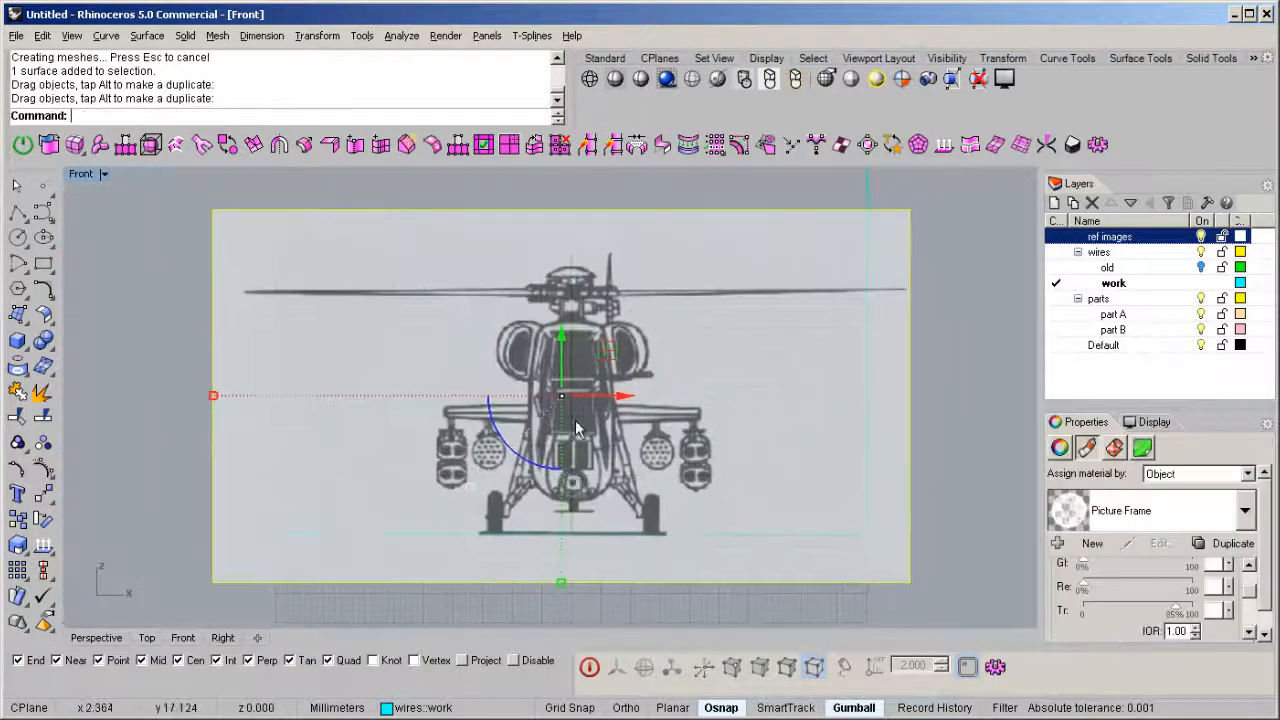
{"action": "left_click", "coordinate": [129, 466]}
{"action": "double_click", "coordinate": [78, 174]}
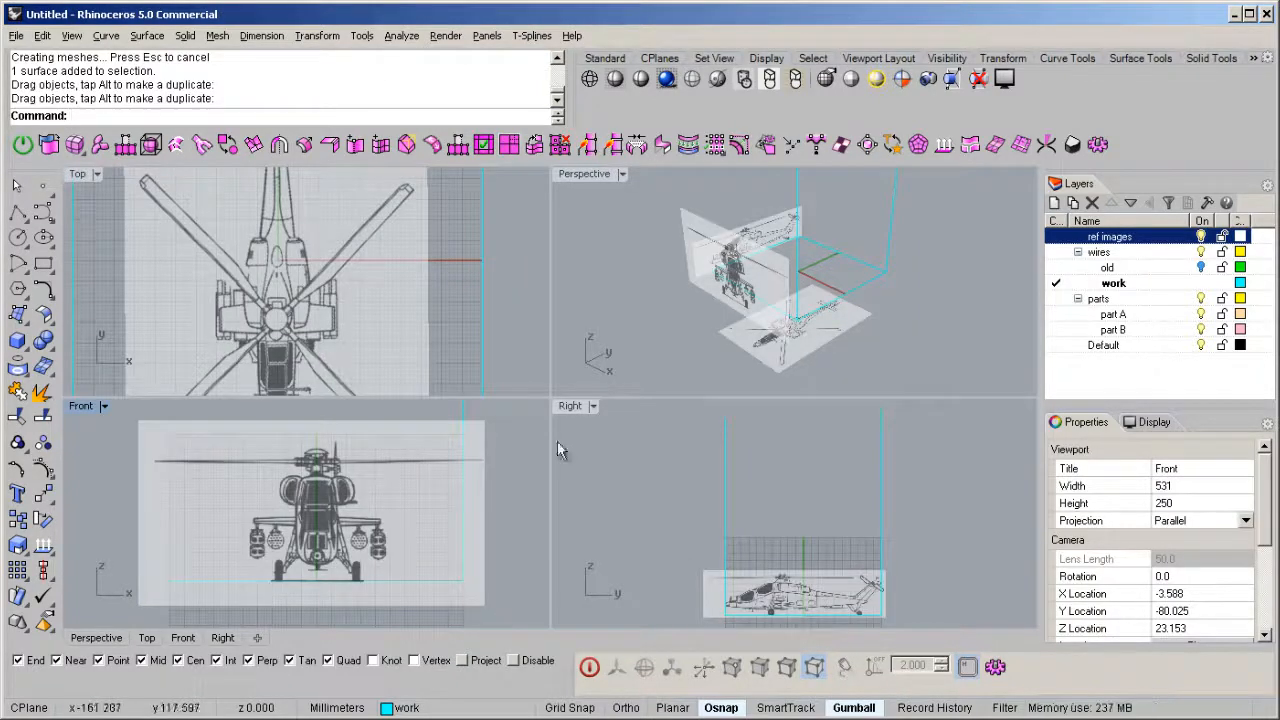
{"action": "double_click", "coordinate": [569, 407]}
{"action": "scroll", "coordinate": [605, 465], "scroll_direction": "up", "scroll_amount": 10}
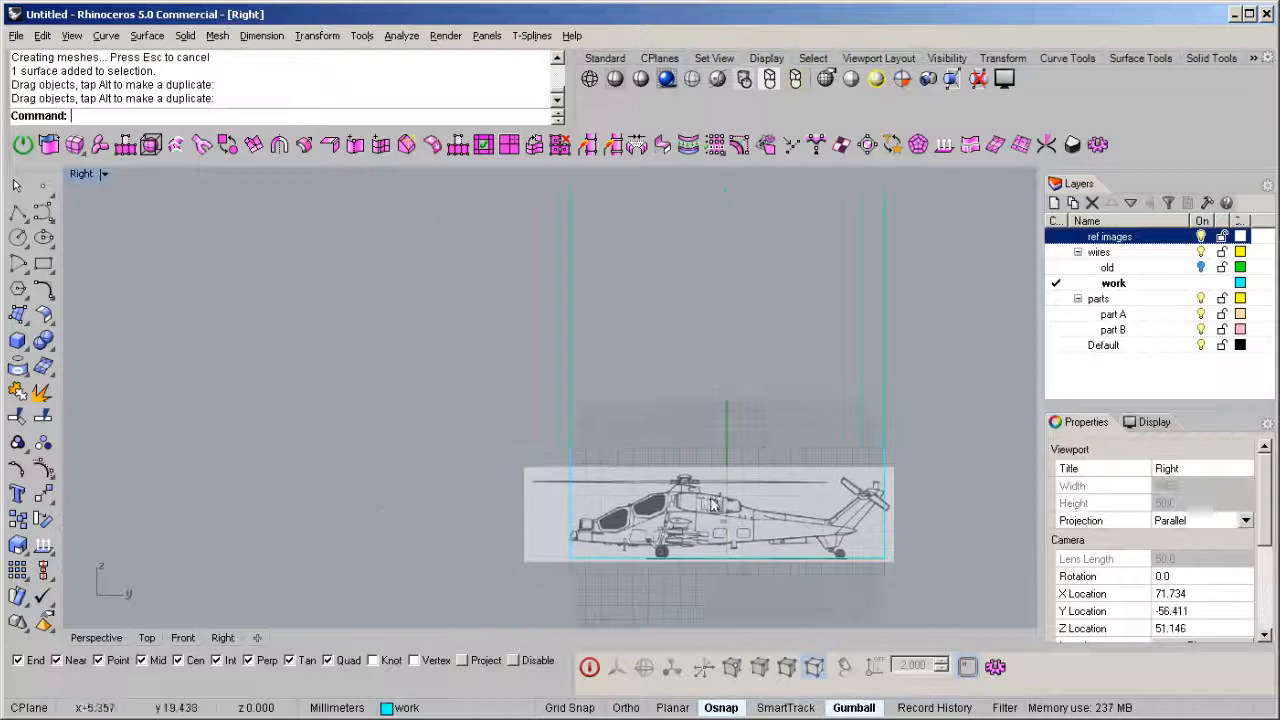
{"action": "middle_click", "coordinate": [619, 492]}
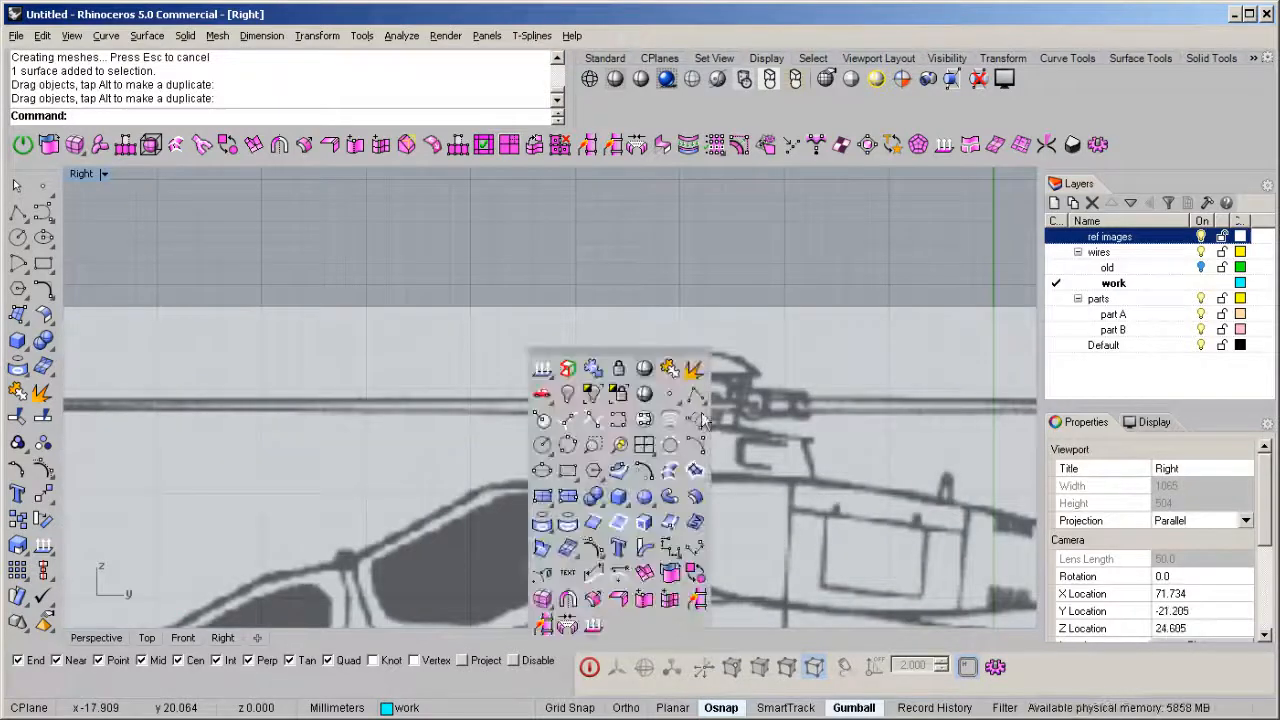
{"action": "double_click", "coordinate": [86, 173]}
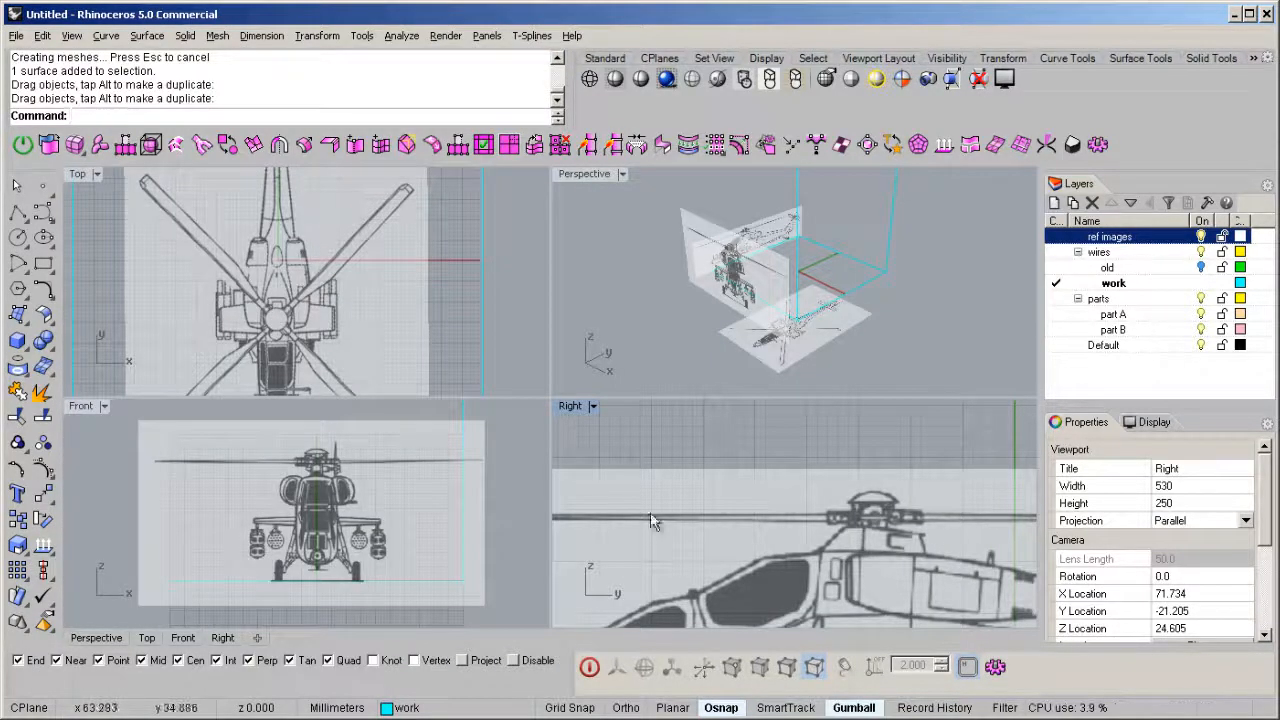
Draw a horizontal polyline from the top of the rotor hub in the side picture, ending beyond the front picture in the Front viewport
{"action": "scroll", "coordinate": [850, 590], "scroll_direction": "down", "scroll_amount": 6}
{"action": "right_click_drag", "start_coordinate": [850, 590], "coordinate": [734, 530]}
{"action": "scroll", "coordinate": [823, 496], "scroll_direction": "up", "scroll_amount": 5}
{"action": "middle_click", "coordinate": [845, 497]}
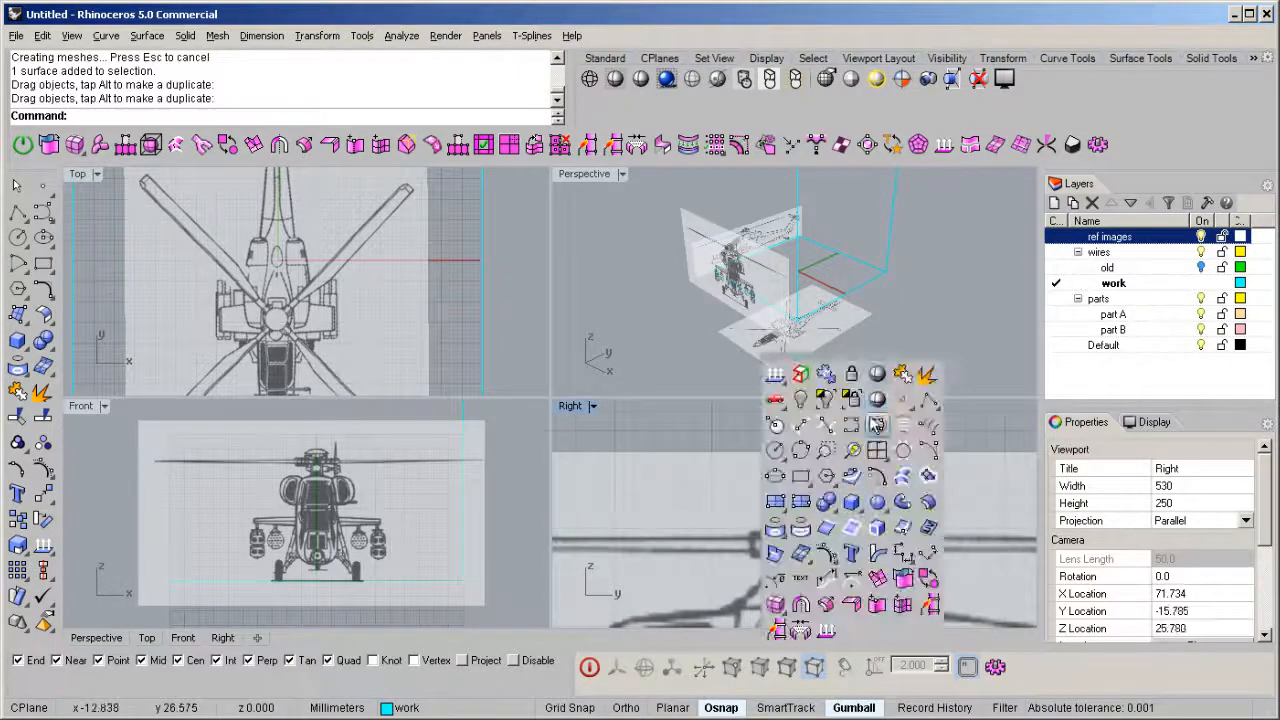
{"action": "left_click", "coordinate": [921, 406]}
{"action": "left_click", "coordinate": [818, 476], "text": "alt"}
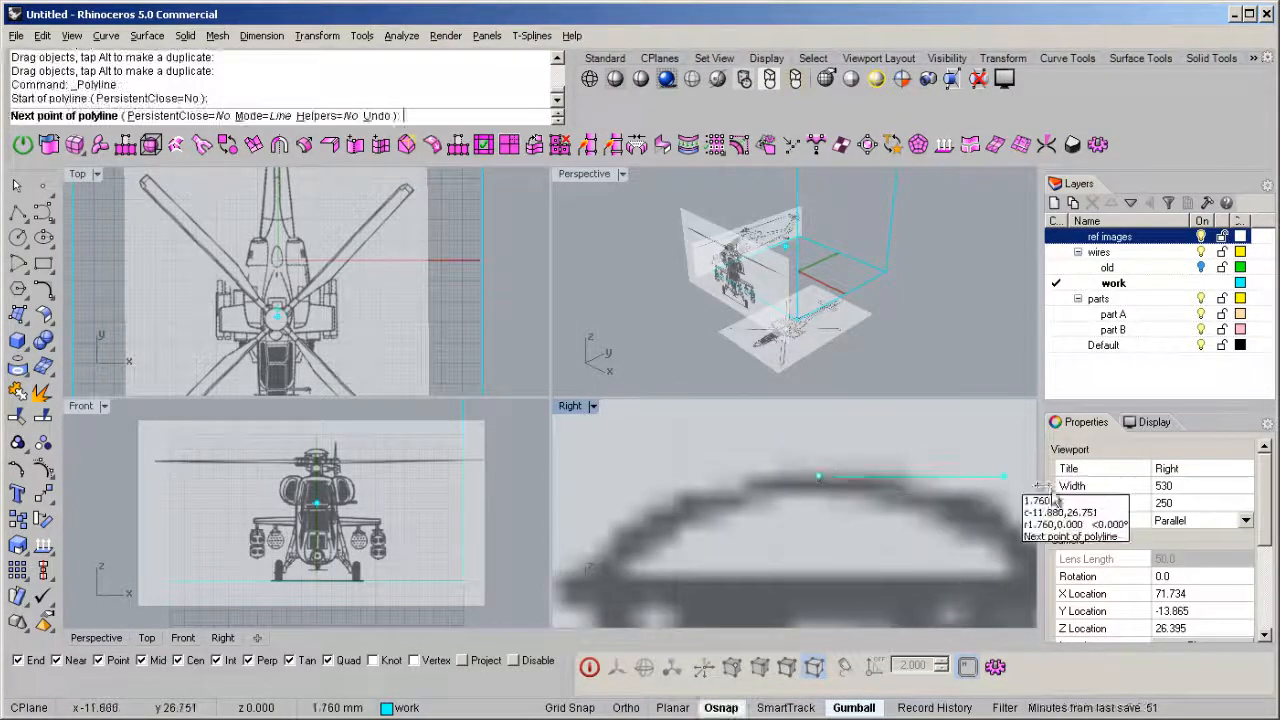
{"action": "scroll", "coordinate": [904, 471], "scroll_direction": "down", "scroll_amount": 12}
{"action": "right_click_drag", "start_coordinate": [820, 470], "coordinate": [954, 509]}
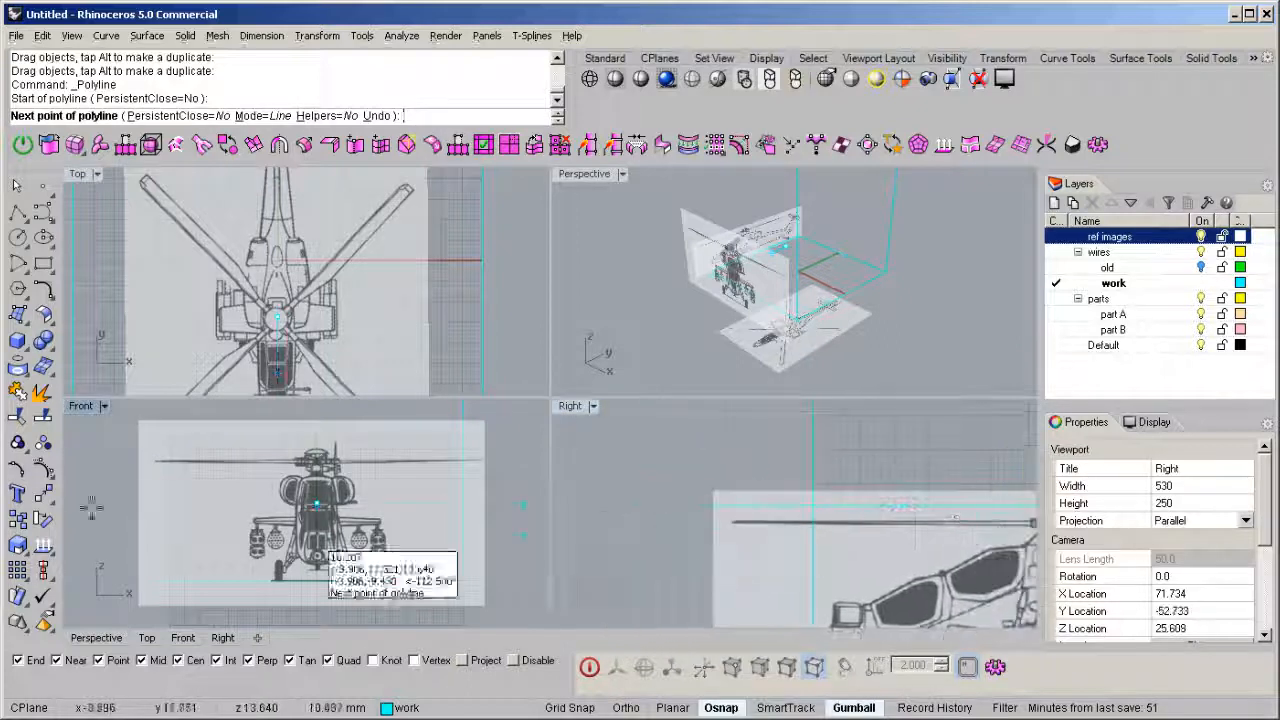
{"action": "scroll", "coordinate": [200, 500], "scroll_direction": "down", "scroll_amount": 5}
{"action": "left_click", "coordinate": [428, 500]}
{"action": "right_click", "coordinate": [347, 523]}
{"action": "right_click_drag", "start_coordinate": [261, 530], "coordinate": [399, 524]}
{"action": "scroll", "coordinate": [365, 549], "scroll_direction": "up", "scroll_amount": 8}
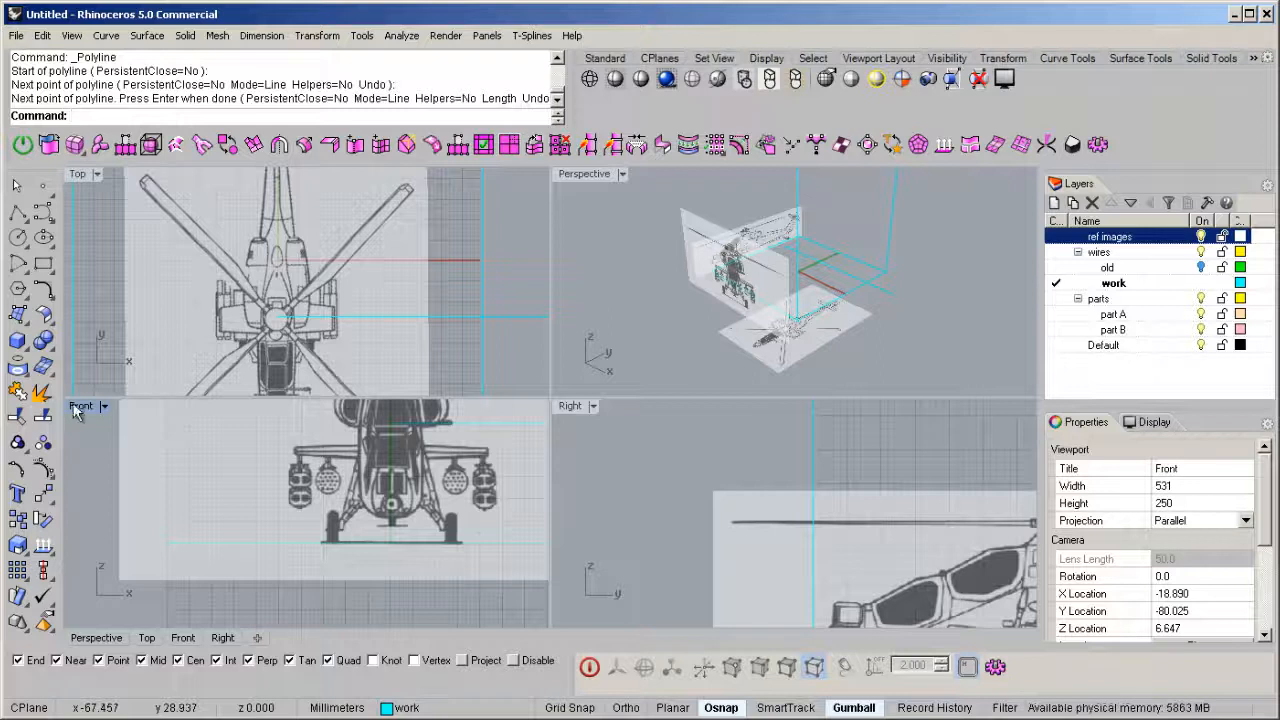
{"action": "double_click", "coordinate": [80, 406]}
{"action": "scroll", "coordinate": [567, 457], "scroll_direction": "down", "scroll_amount": 2}
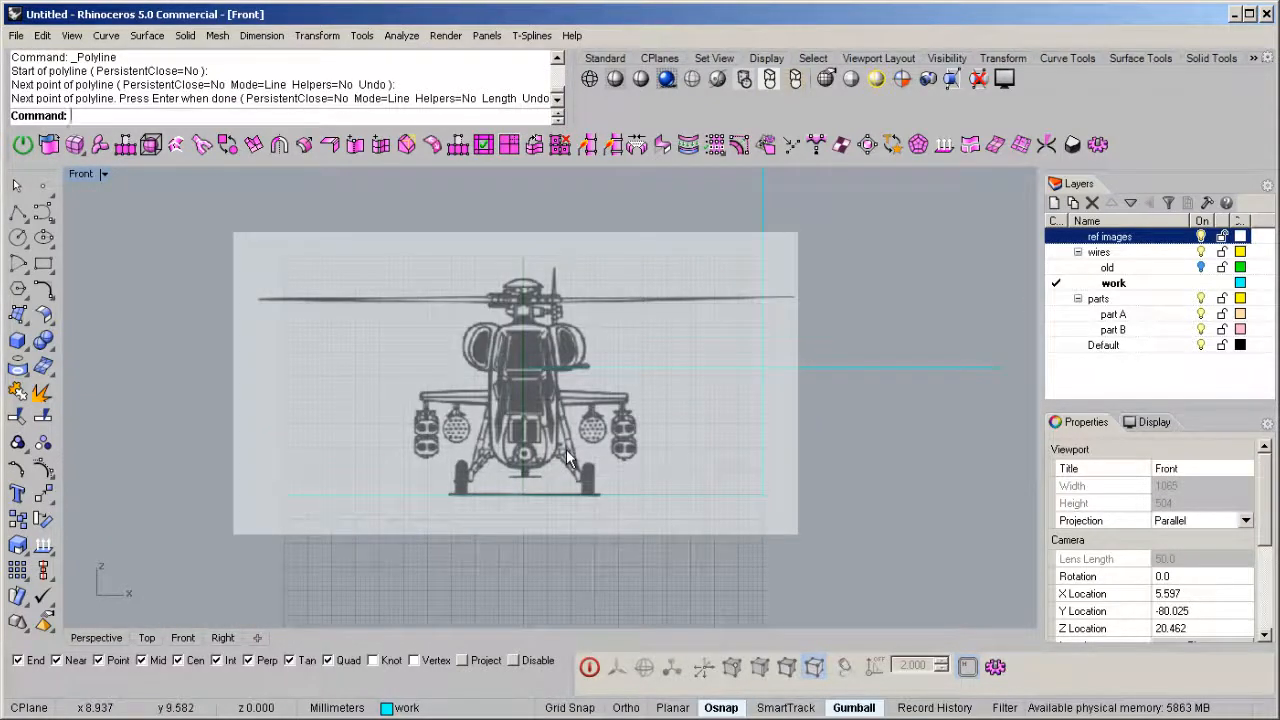
{"action": "key", "text": "F4"}
{"action": "type", "text": "0,0,0"}
{"action": "key", "text": "Return"}
{"action": "right_click_drag", "start_coordinate": [655, 453], "coordinate": [647, 496]}
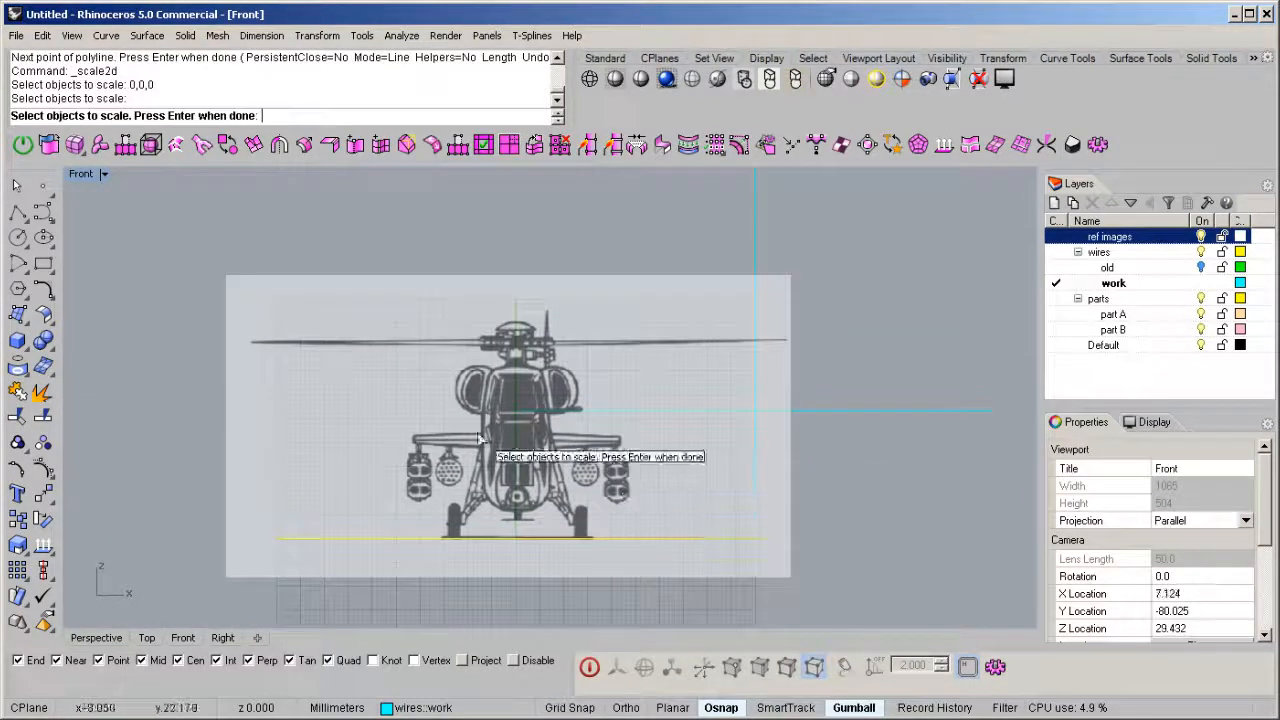
{"action": "key", "text": "Escape"}
Scale a copy of the front picture in 2D from 0,0,0 until the rotor hub top meets the height line, and delete the original
{"action": "left_click", "coordinate": [606, 330]}
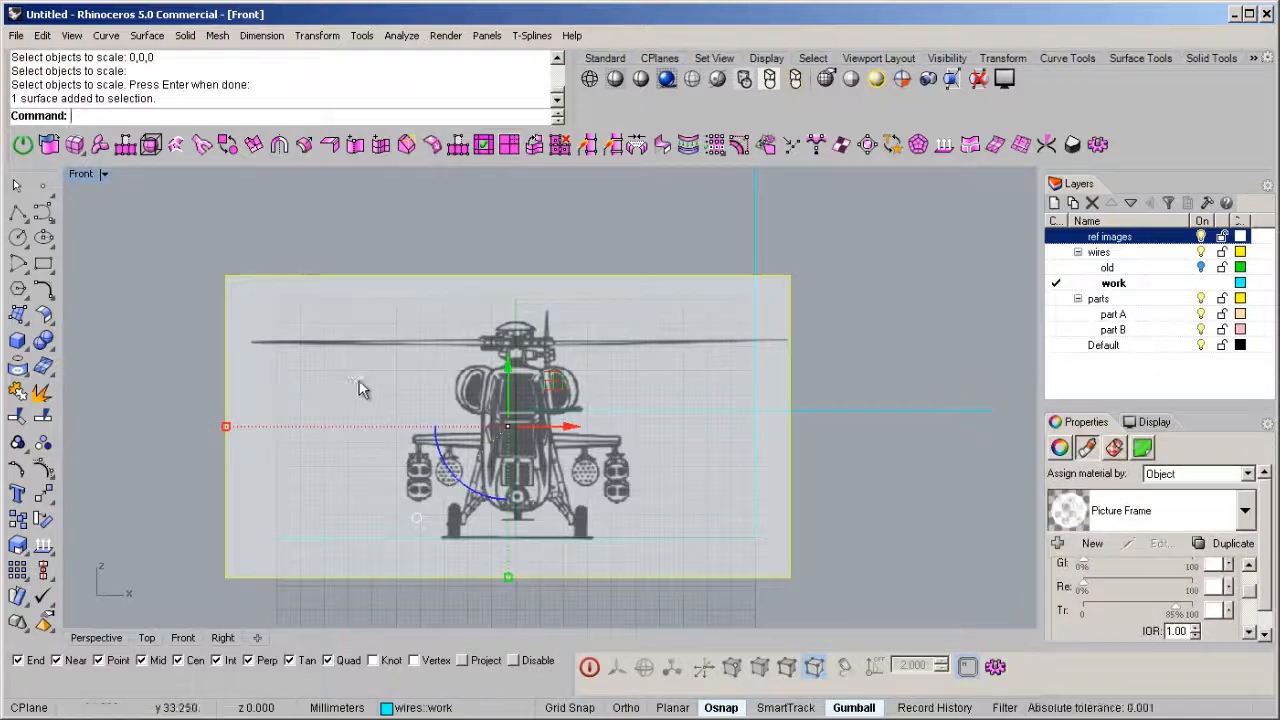
{"action": "key", "text": "F4"}
{"action": "type", "text": "0,0,0"}
{"action": "key", "text": "Return"}
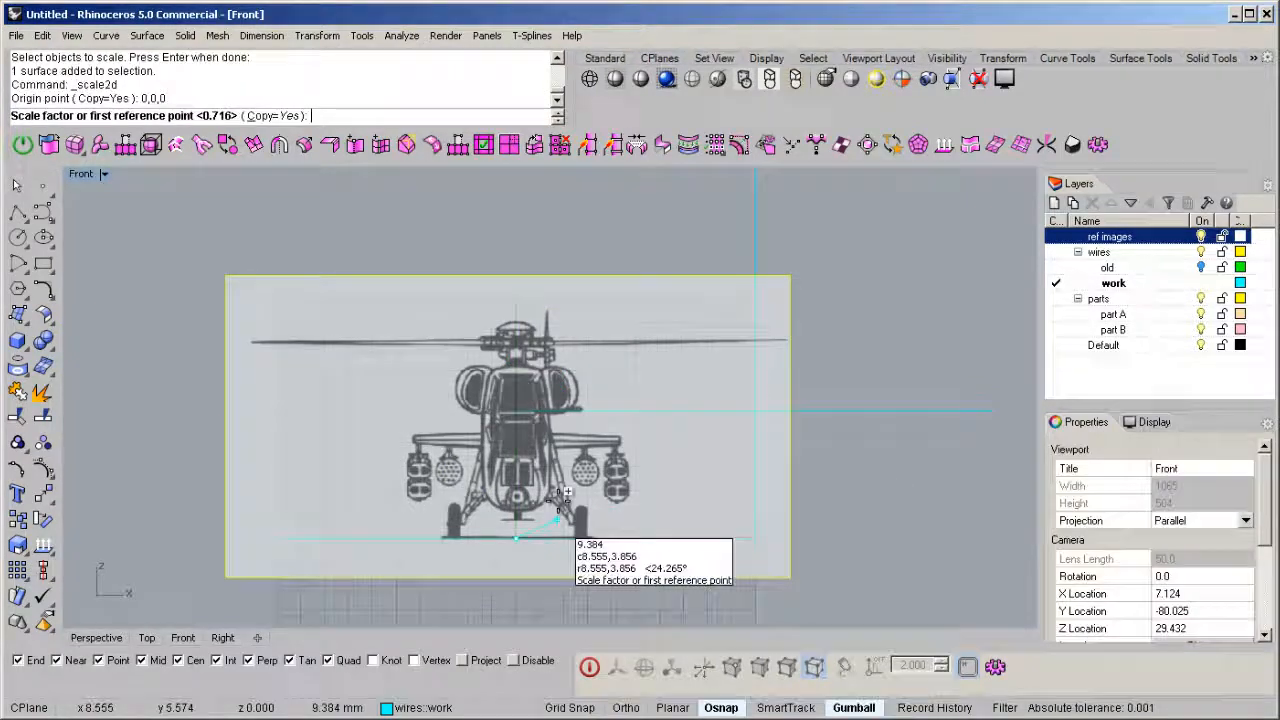
{"action": "scroll", "coordinate": [581, 420], "scroll_direction": "up", "scroll_amount": 3}
{"action": "right_click_drag", "start_coordinate": [546, 408], "coordinate": [545, 444]}
{"action": "left_click", "coordinate": [491, 222]}
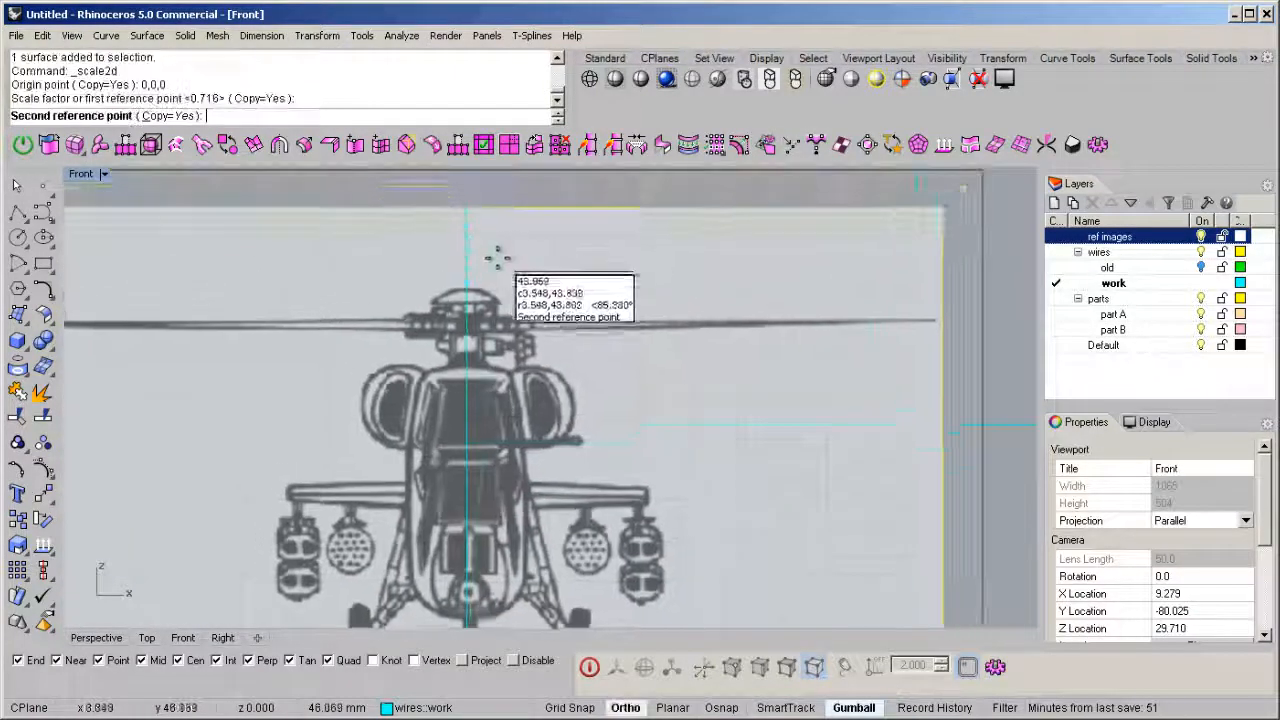
{"action": "scroll", "coordinate": [494, 449], "scroll_direction": "up", "scroll_amount": 4}
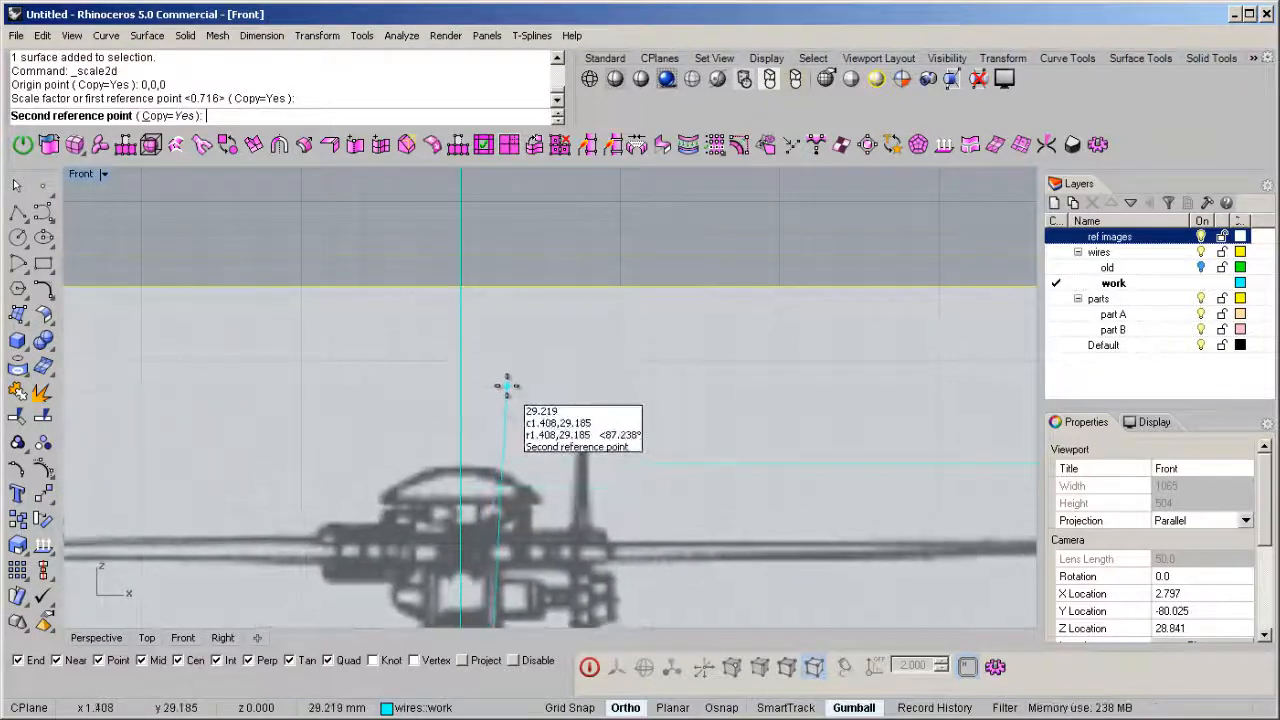
{"action": "left_click", "coordinate": [509, 383]}
{"action": "scroll", "coordinate": [471, 306], "scroll_direction": "down", "scroll_amount": 7}
{"action": "right_click", "coordinate": [554, 345]}
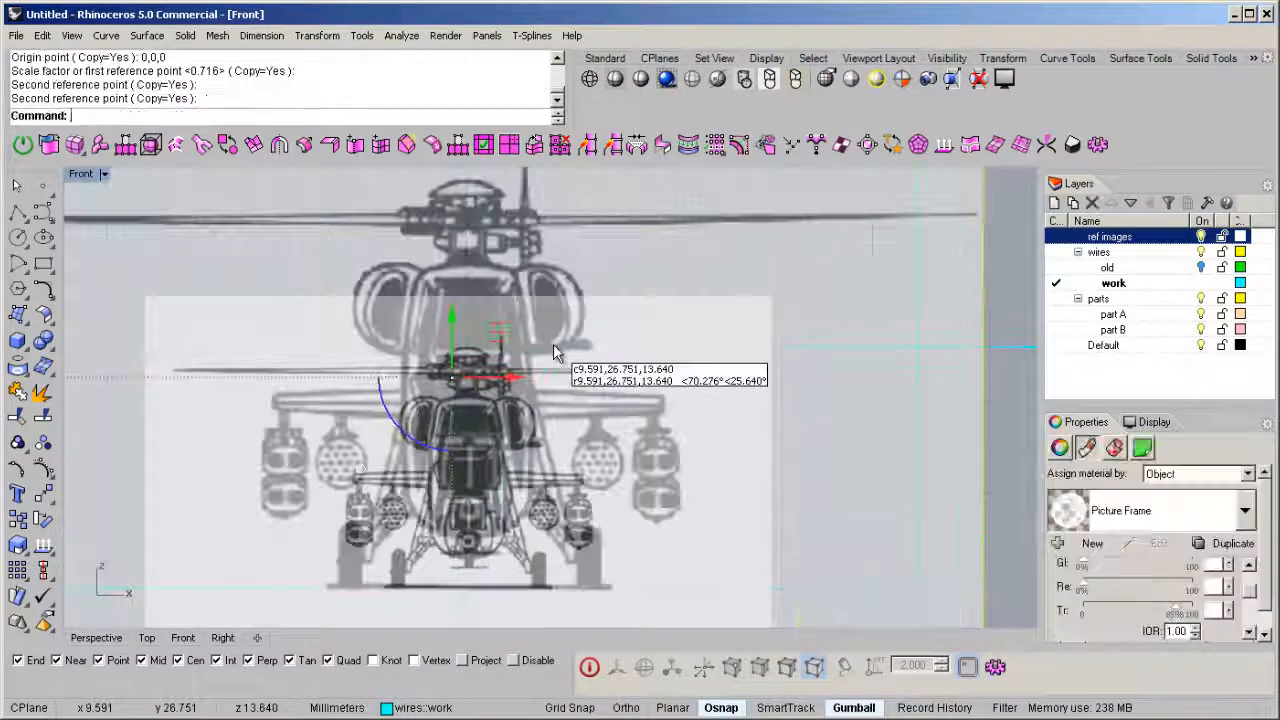
{"action": "key", "text": "Delete"}
{"action": "scroll", "coordinate": [545, 335], "scroll_direction": "down", "scroll_amount": 3}
{"action": "scroll", "coordinate": [528, 328], "scroll_direction": "down", "scroll_amount": 2}
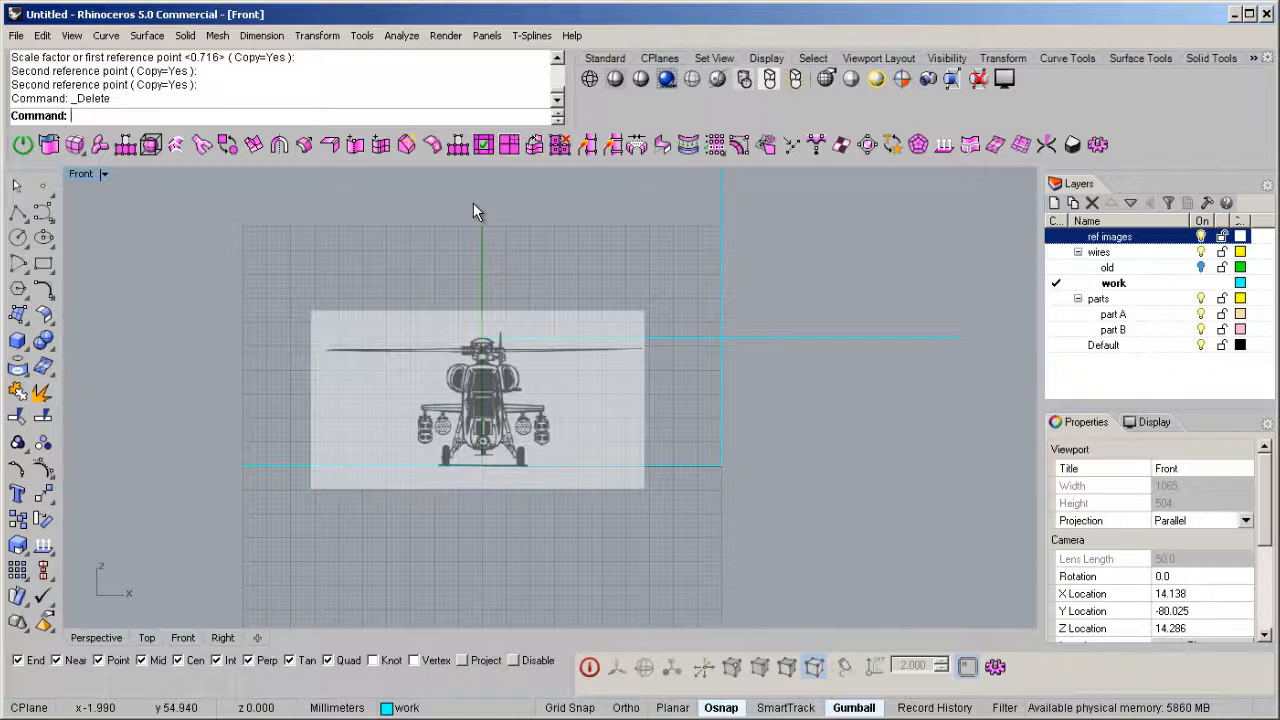
Draw a guide polyline from the stub wing tip in the front picture, straight up and on to a point ahead of the nose in the Top viewport
{"action": "double_click", "coordinate": [83, 176]}
{"action": "right_click_drag", "start_coordinate": [776, 265], "coordinate": [936, 253]}
{"action": "scroll", "coordinate": [338, 270], "scroll_direction": "down", "scroll_amount": 8}
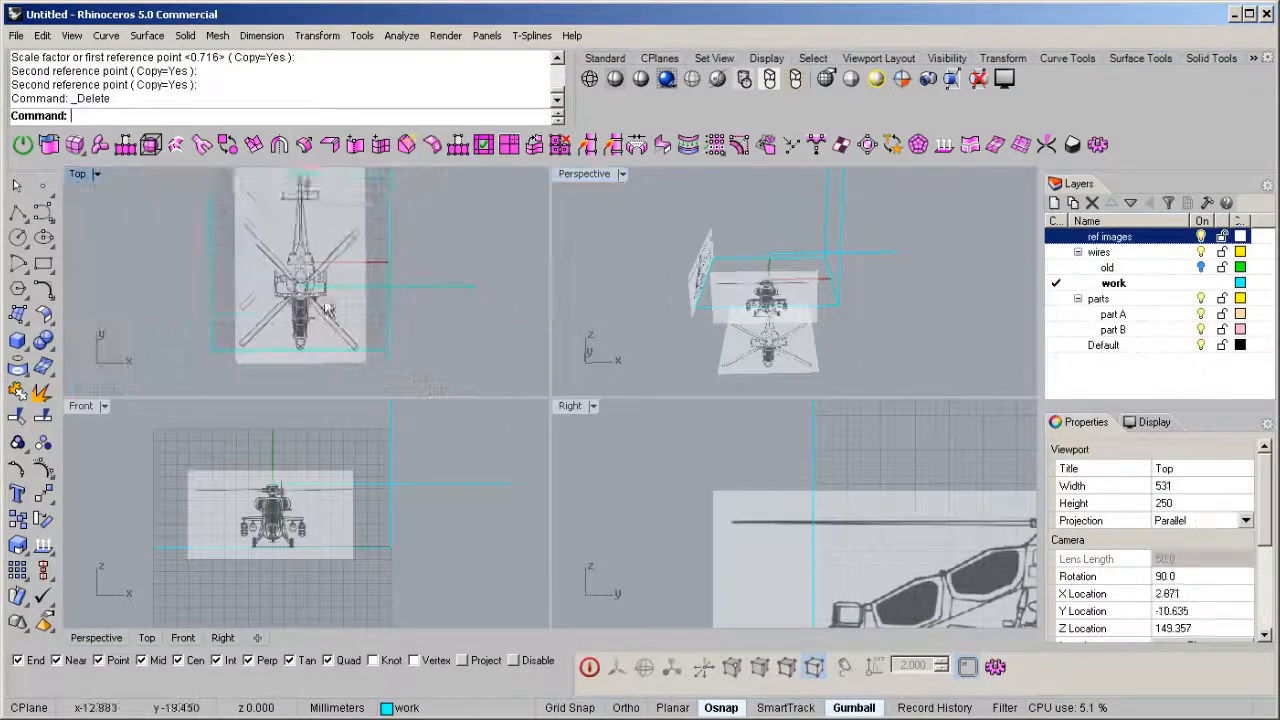
{"action": "scroll", "coordinate": [330, 266], "scroll_direction": "up", "scroll_amount": 5}
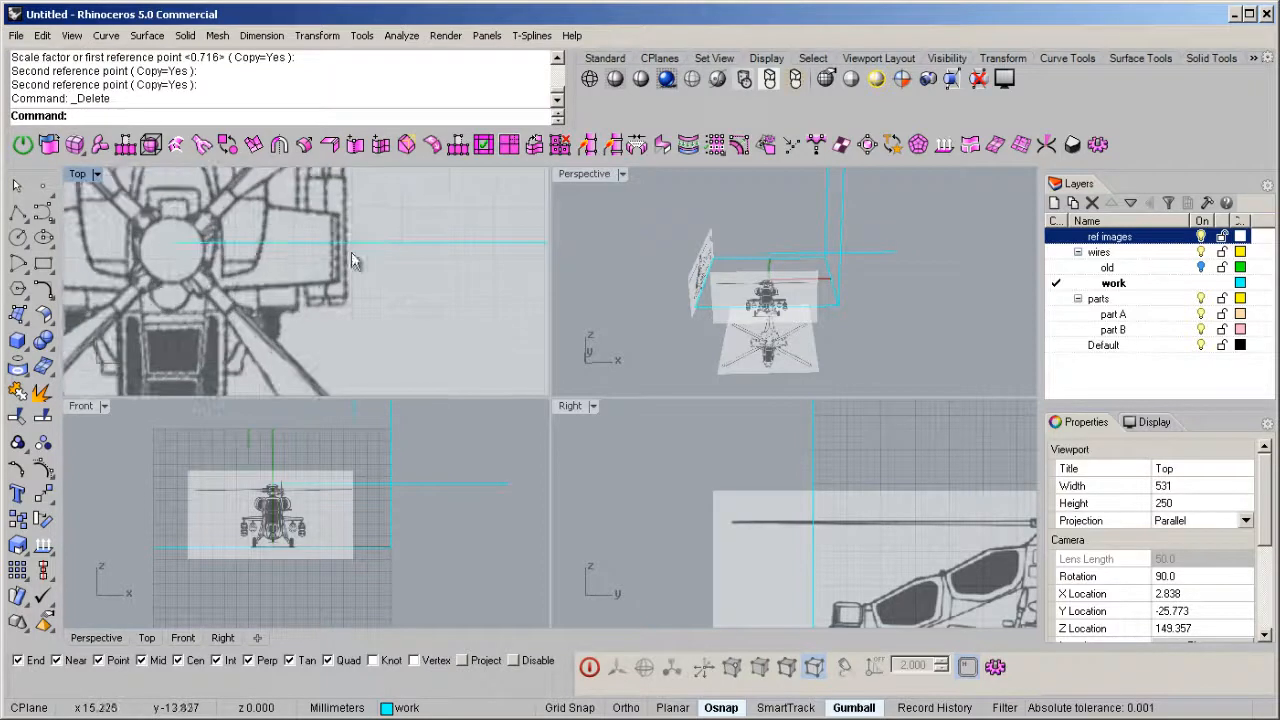
{"action": "scroll", "coordinate": [290, 555], "scroll_direction": "up", "scroll_amount": 8}
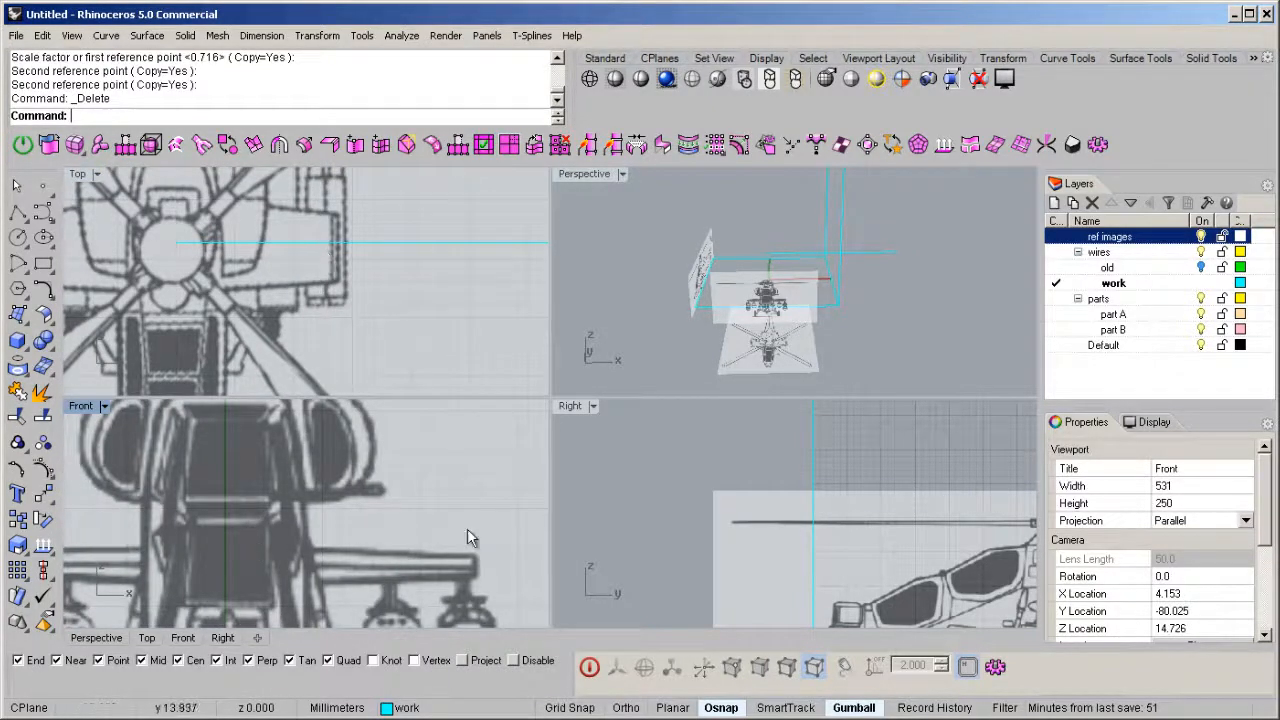
{"action": "right_click_drag", "start_coordinate": [450, 578], "coordinate": [382, 531]}
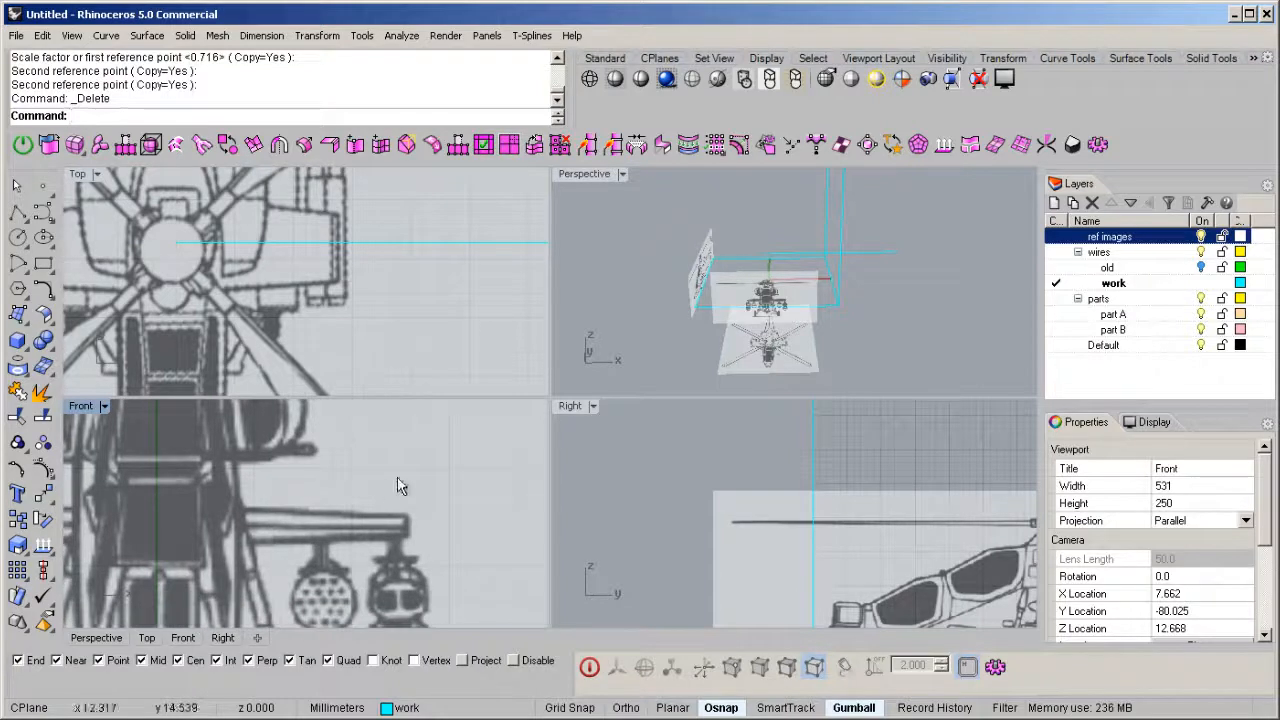
{"action": "middle_click", "coordinate": [395, 482]}
{"action": "left_click", "coordinate": [459, 375]}
{"action": "scroll", "coordinate": [414, 515], "scroll_direction": "up", "scroll_amount": 5}
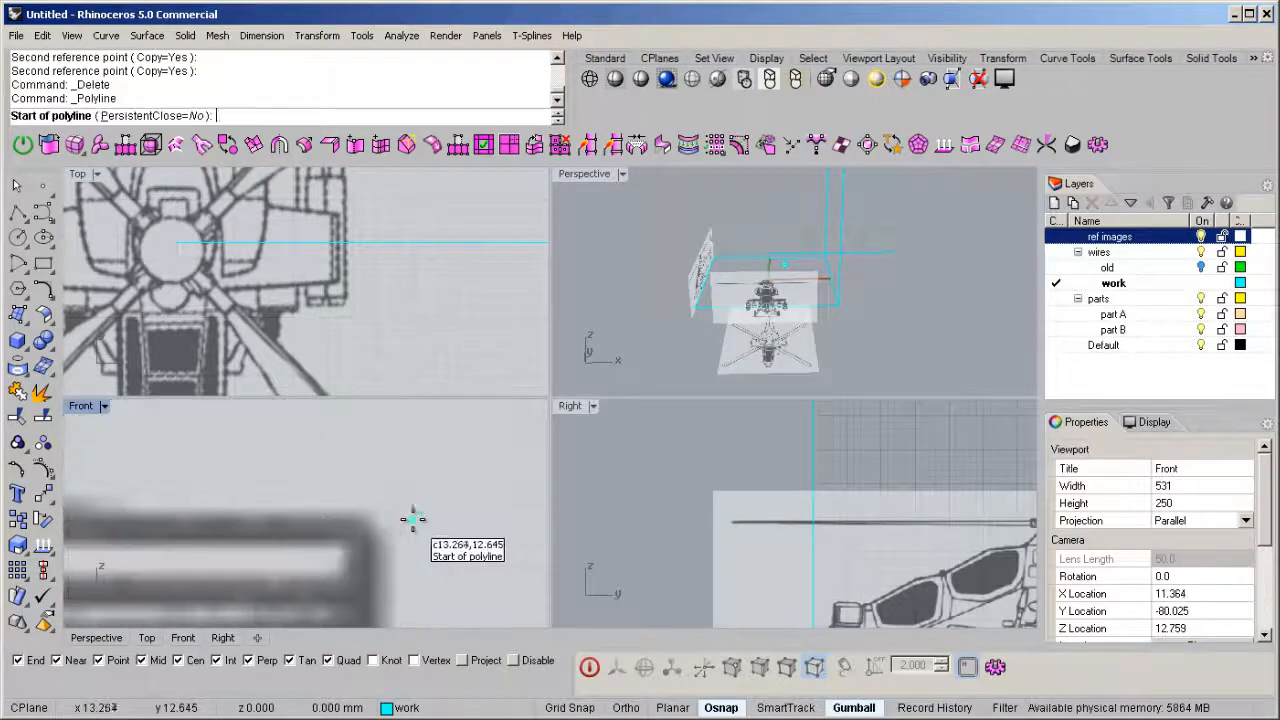
{"action": "left_click", "coordinate": [366, 539]}
{"action": "scroll", "coordinate": [360, 520], "scroll_direction": "down", "scroll_amount": 5}
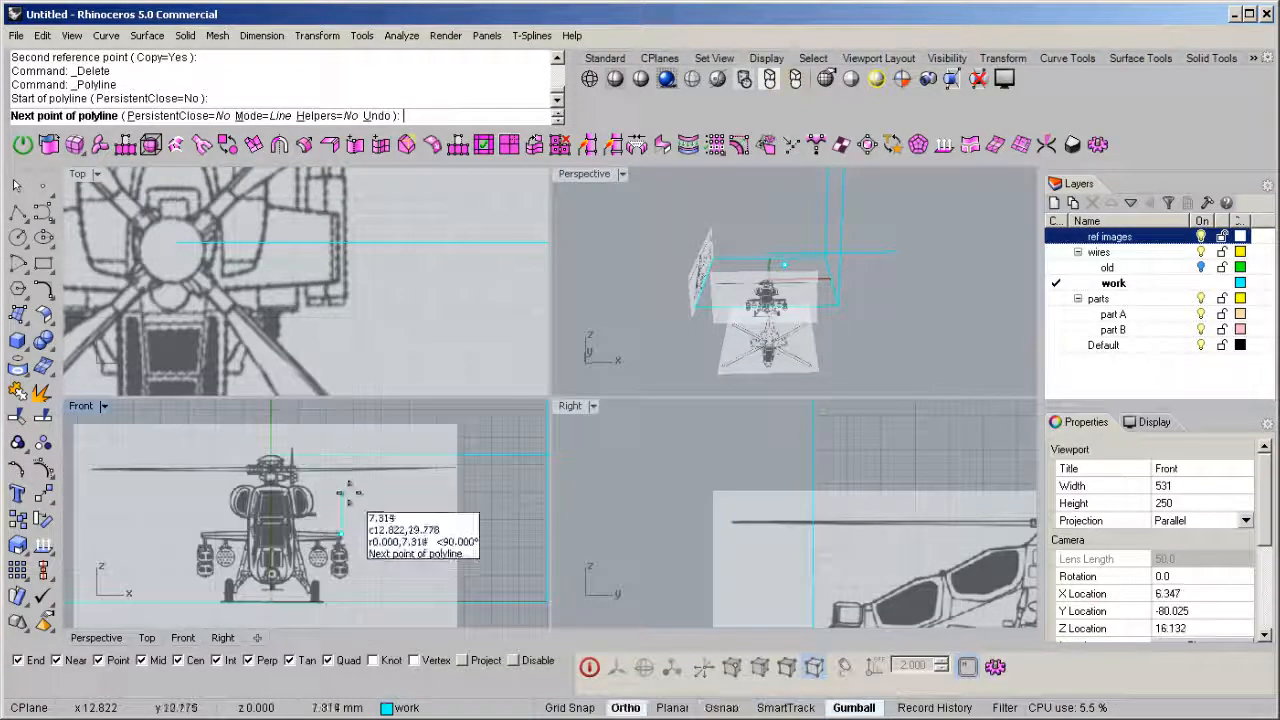
{"action": "left_click", "coordinate": [346, 490]}
{"action": "scroll", "coordinate": [325, 240], "scroll_direction": "down", "scroll_amount": 5}
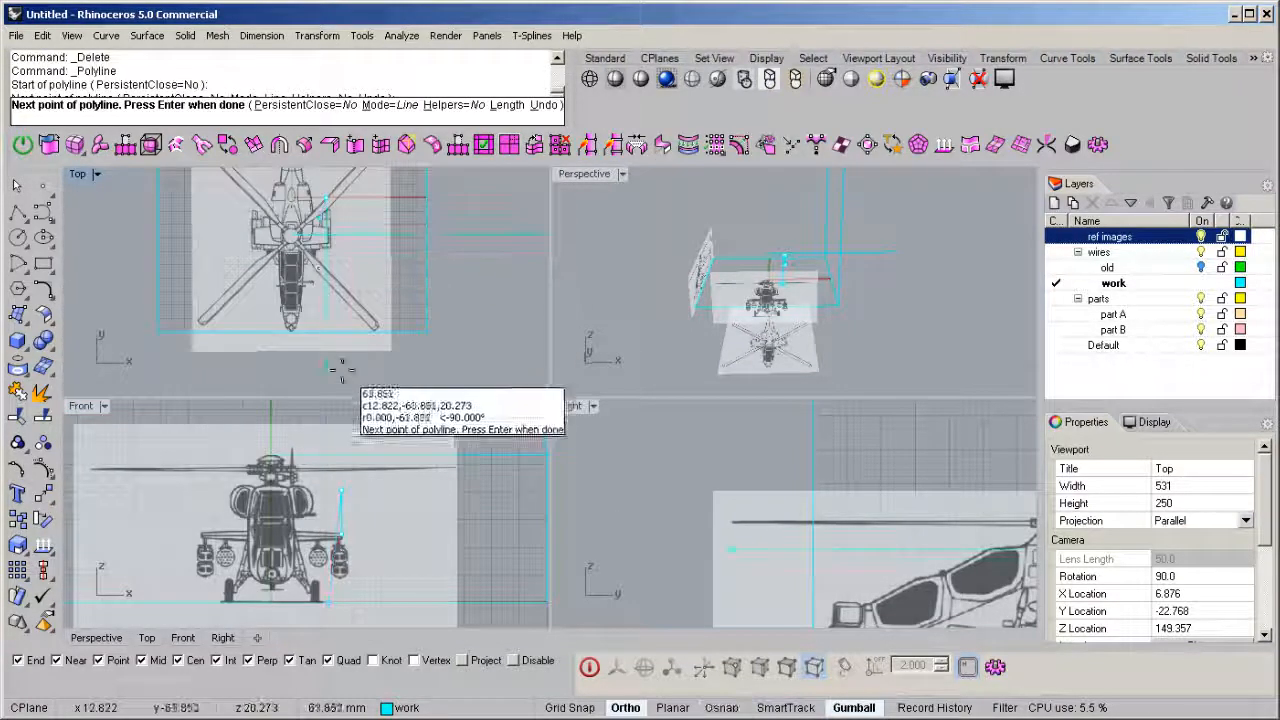
{"action": "left_click", "coordinate": [346, 362]}
{"action": "key", "text": "Return"}
Compare the wing-tip guide with the stub wing in the top picture, and undo the guide polyline
{"action": "scroll", "coordinate": [297, 232], "scroll_direction": "up", "scroll_amount": 4}
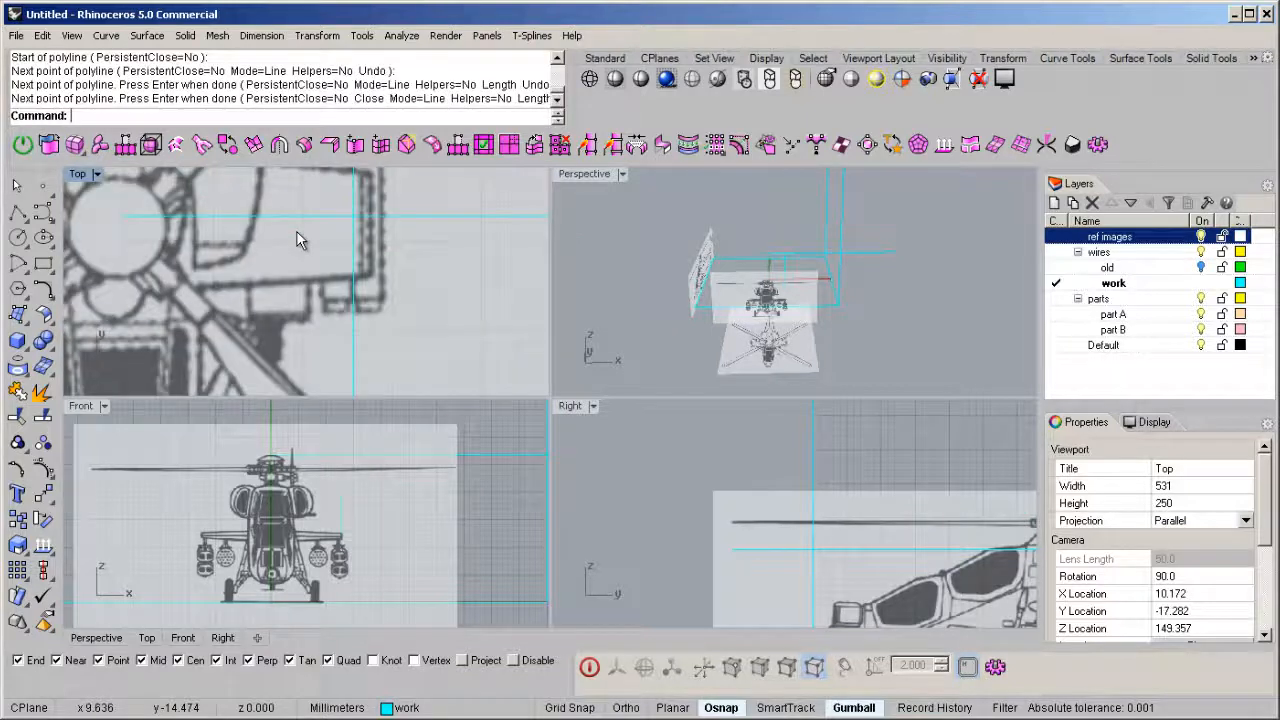
{"action": "scroll", "coordinate": [300, 281], "scroll_direction": "down", "scroll_amount": 2}
{"action": "right_click_drag", "start_coordinate": [300, 281], "coordinate": [320, 291]}
{"action": "scroll", "coordinate": [290, 478], "scroll_direction": "up", "scroll_amount": 2}
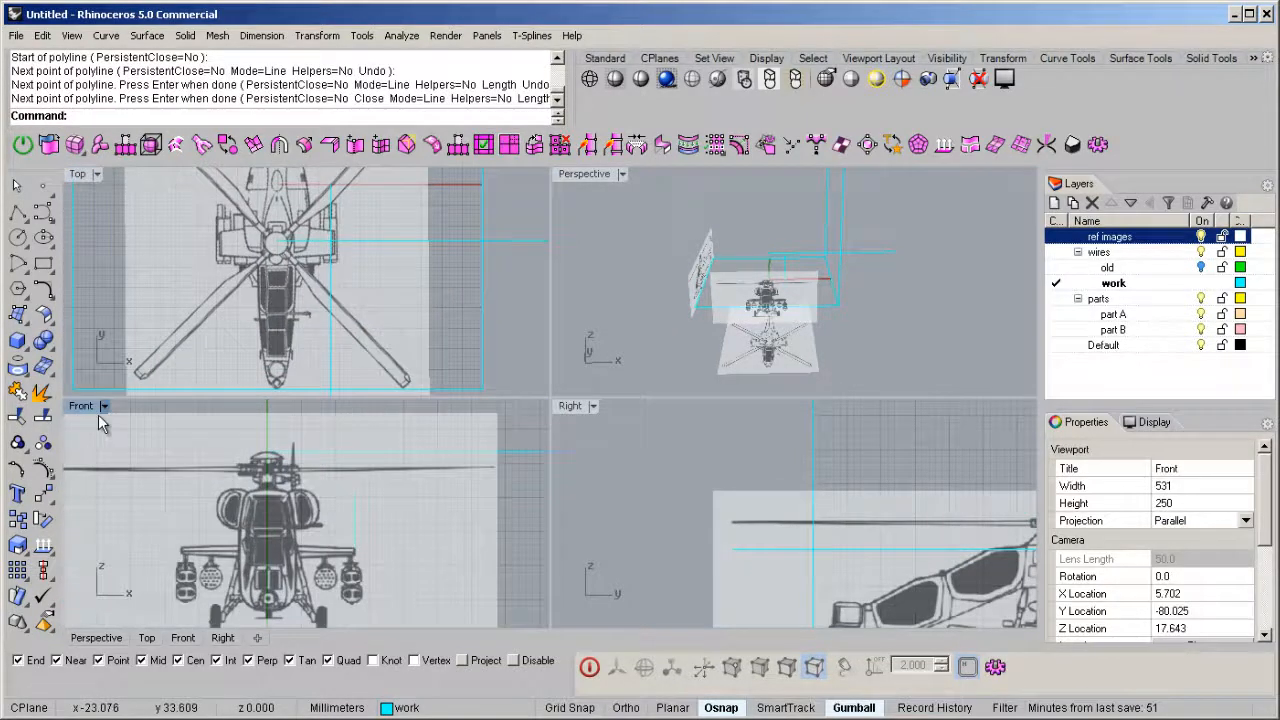
{"action": "scroll", "coordinate": [290, 324], "scroll_direction": "up", "scroll_amount": 5}
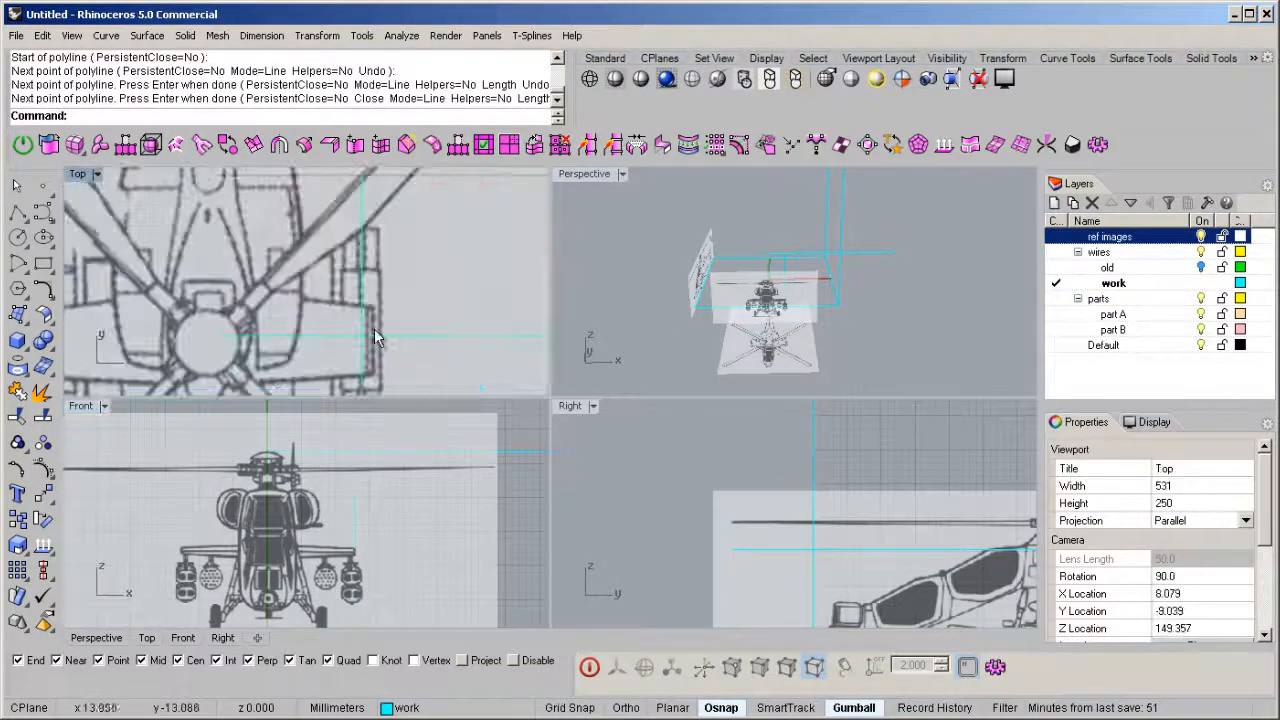
{"action": "scroll", "coordinate": [375, 338], "scroll_direction": "down", "scroll_amount": 5}
{"action": "key", "text": "ctrl+z"}
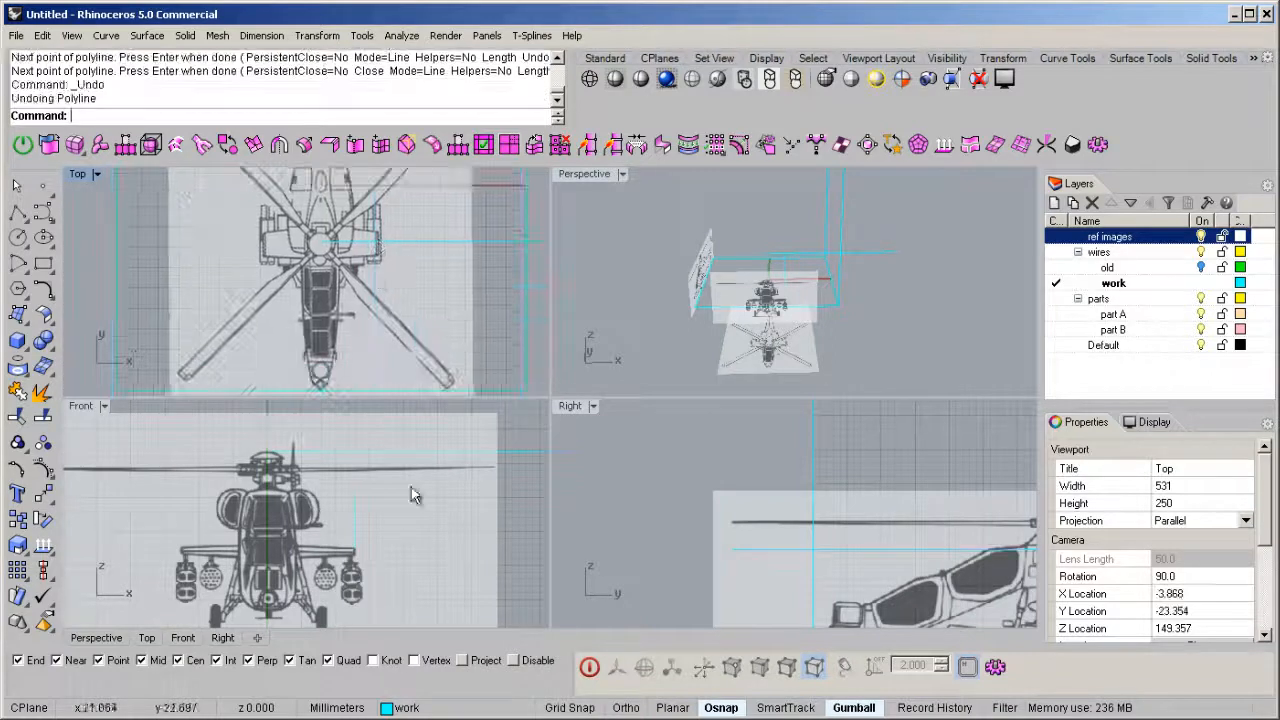
Draw a guide polyline from the fuselage side beside the cockpit in the top picture, past the nose and up above the helicopter in the Front viewport
{"action": "scroll", "coordinate": [330, 300], "scroll_direction": "up", "scroll_amount": 5}
{"action": "middle_click", "coordinate": [360, 240]}
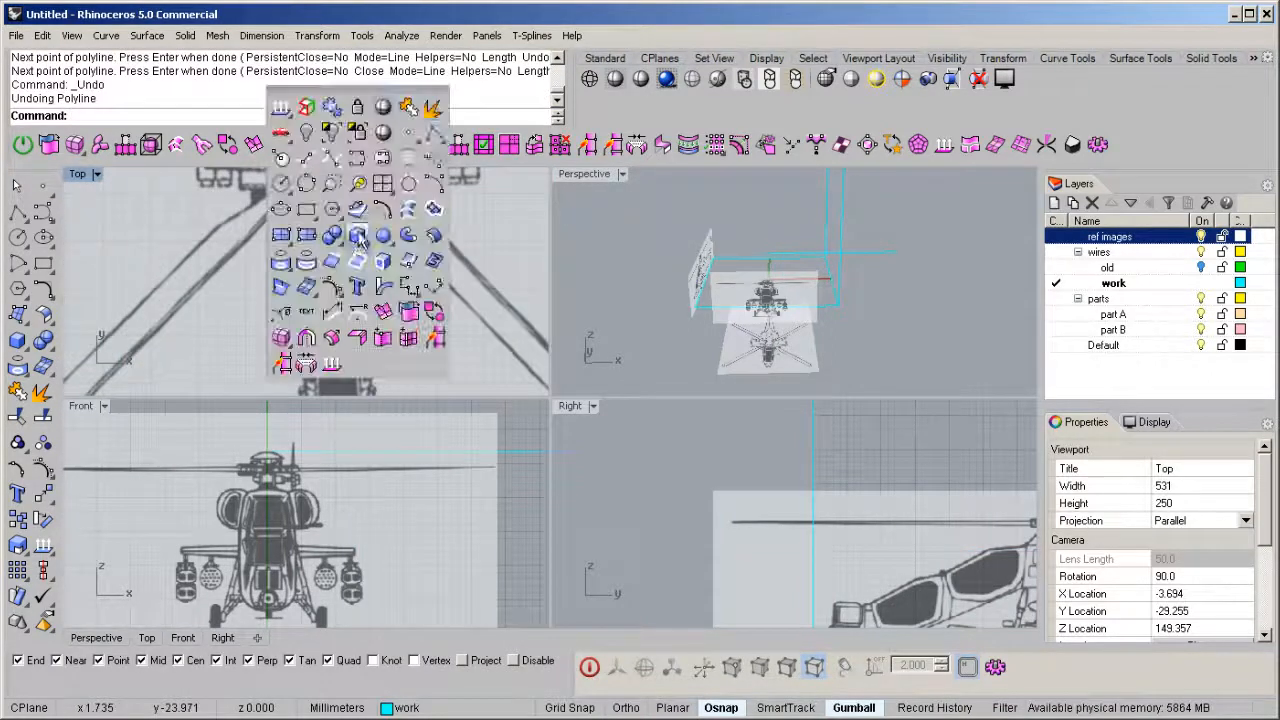
{"action": "left_click", "coordinate": [434, 136]}
{"action": "scroll", "coordinate": [397, 240], "scroll_direction": "down", "scroll_amount": 3}
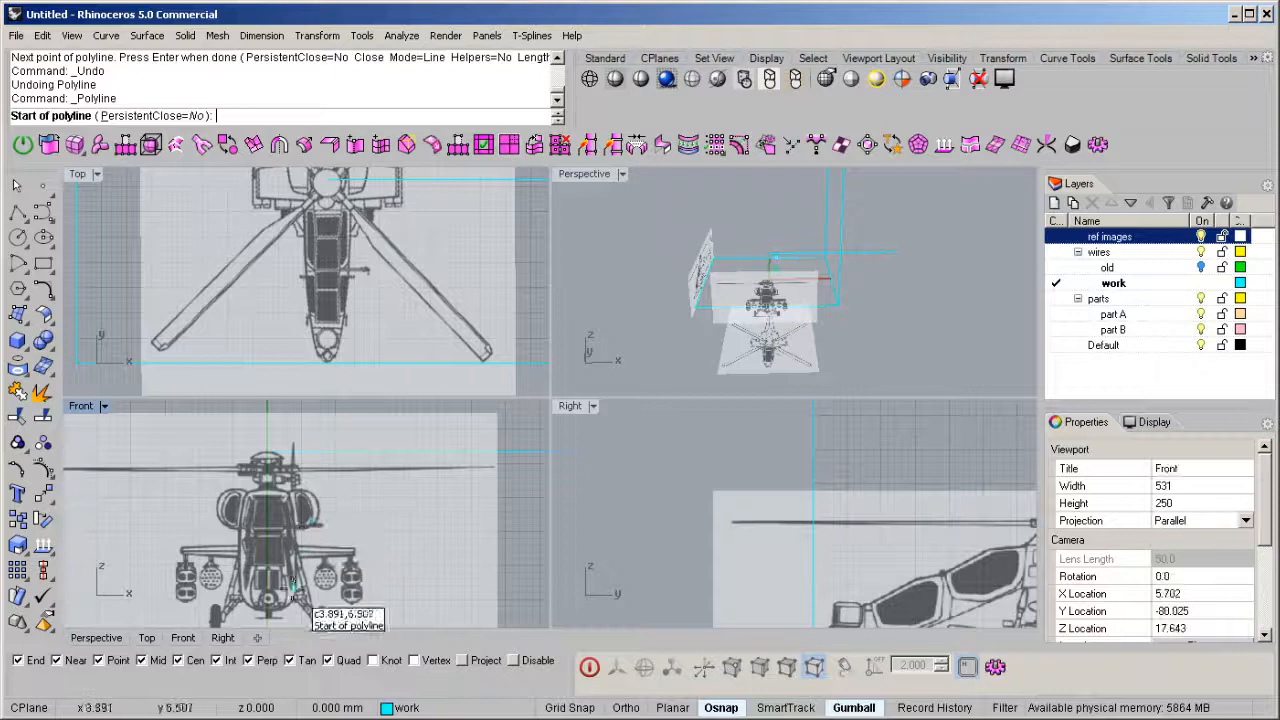
{"action": "scroll", "coordinate": [380, 230], "scroll_direction": "down", "scroll_amount": 3}
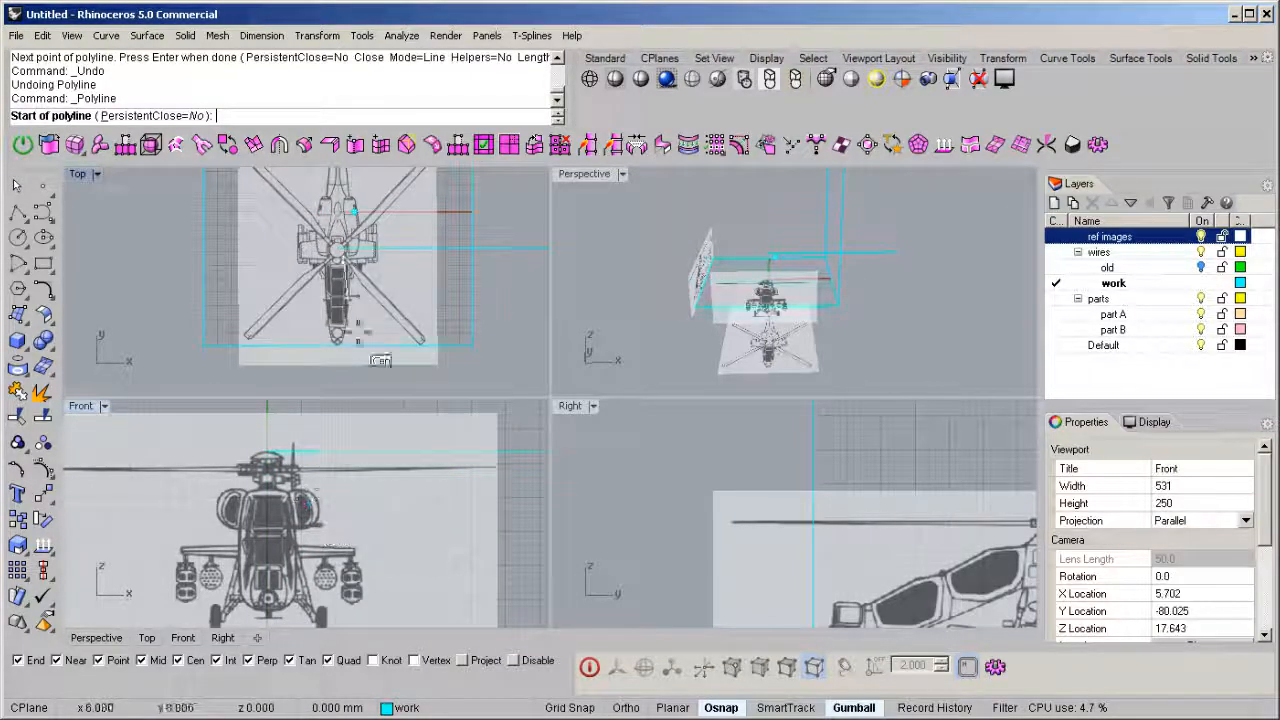
{"action": "scroll", "coordinate": [402, 270], "scroll_direction": "up", "scroll_amount": 6}
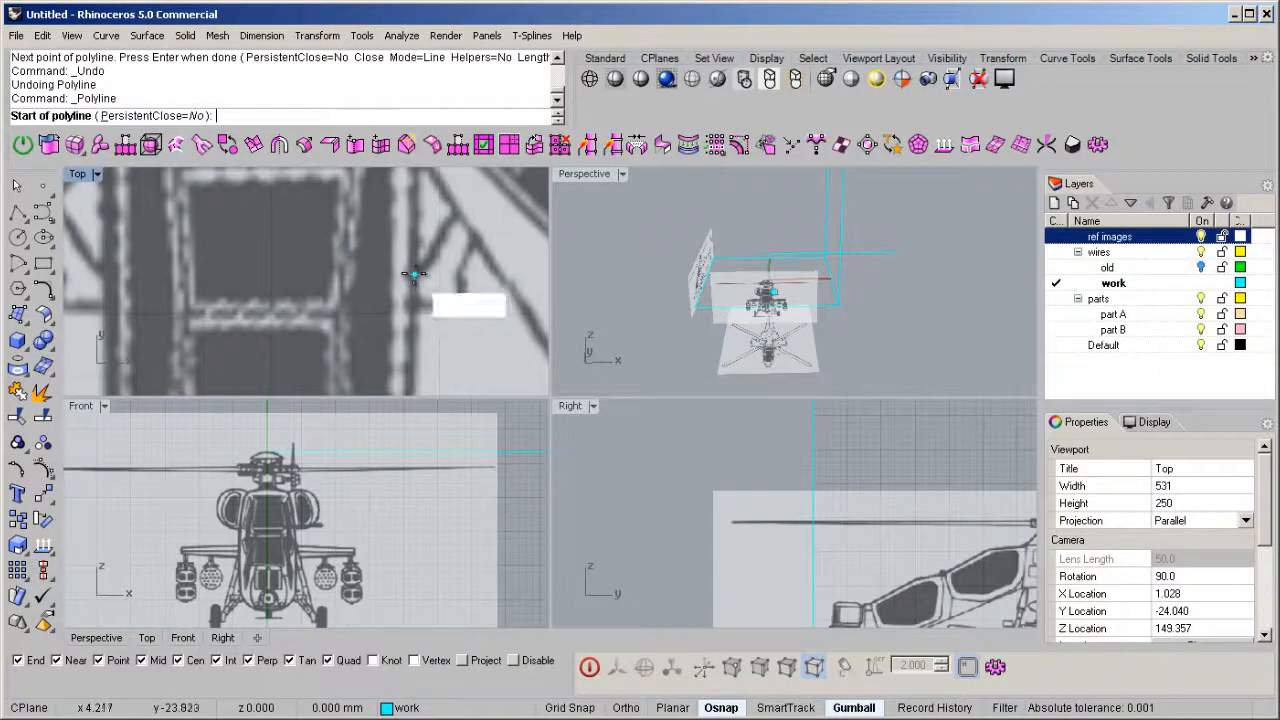
{"action": "left_click", "coordinate": [416, 270]}
{"action": "scroll", "coordinate": [340, 220], "scroll_direction": "down", "scroll_amount": 5}
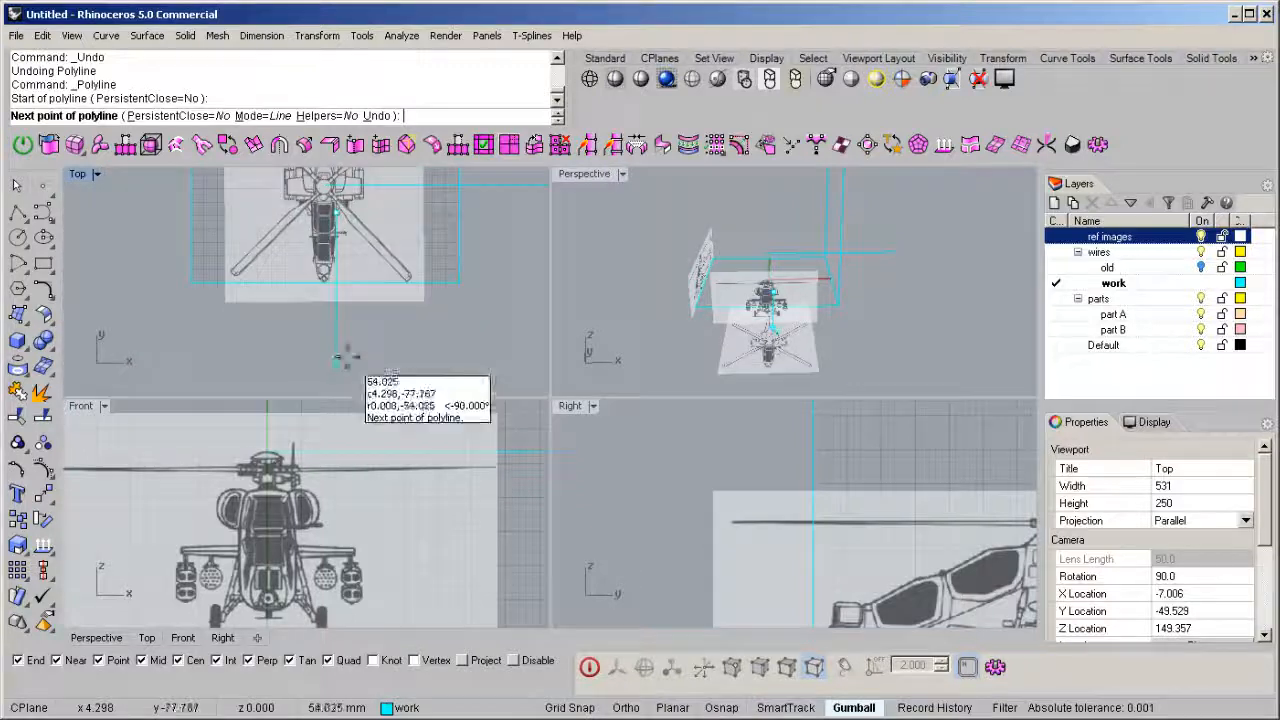
{"action": "left_click", "coordinate": [298, 442]}
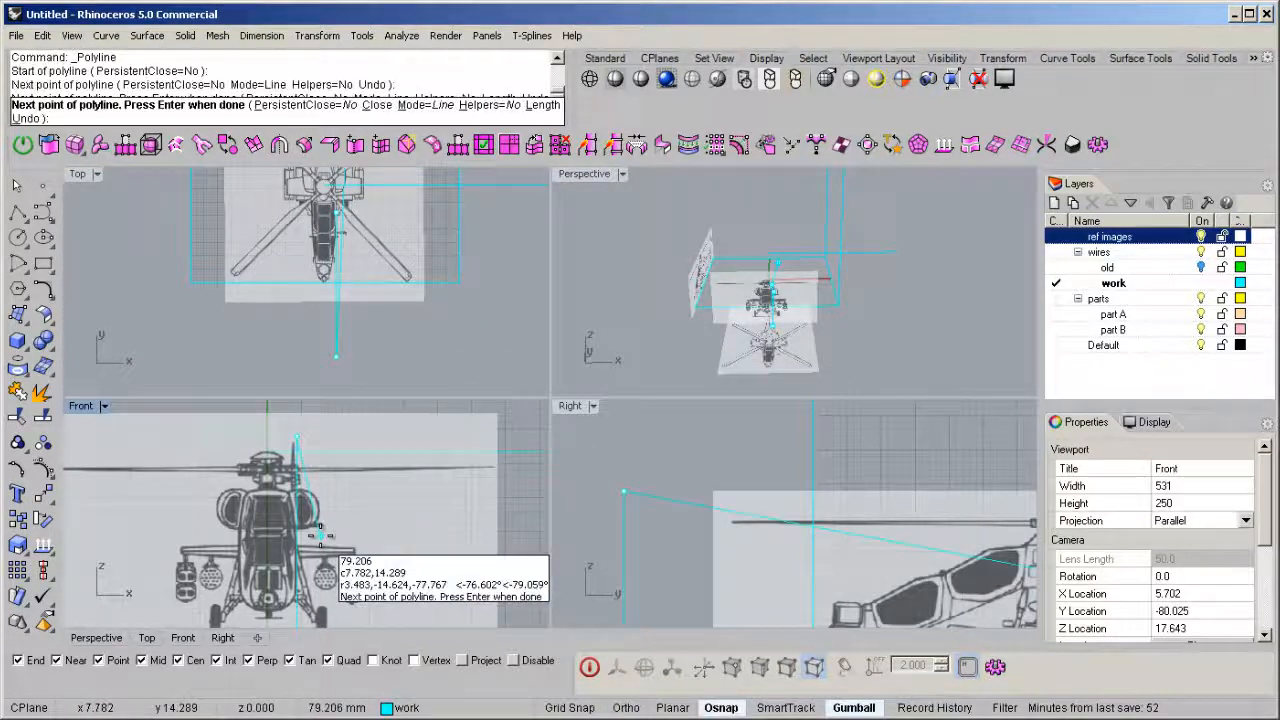
{"action": "key", "text": "Return"}
Compare the guide with the fuselage width in the front and top pictures, and delete the guide polyline
{"action": "scroll", "coordinate": [301, 556], "scroll_direction": "up", "scroll_amount": 5}
{"action": "scroll", "coordinate": [301, 556], "scroll_direction": "down", "scroll_amount": 4}
{"action": "scroll", "coordinate": [298, 553], "scroll_direction": "up", "scroll_amount": 6}
{"action": "right_click_drag", "start_coordinate": [341, 214], "coordinate": [322, 287]}
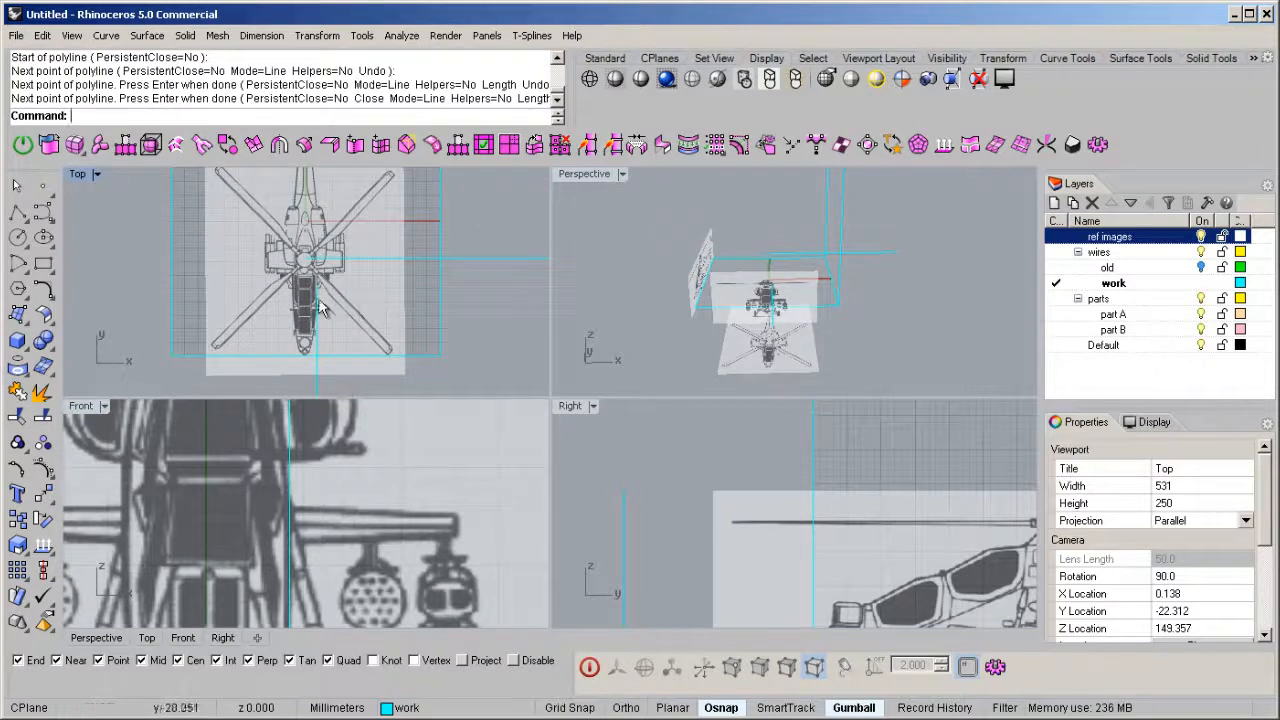
{"action": "left_click", "coordinate": [291, 511]}
{"action": "key", "text": "Delete"}
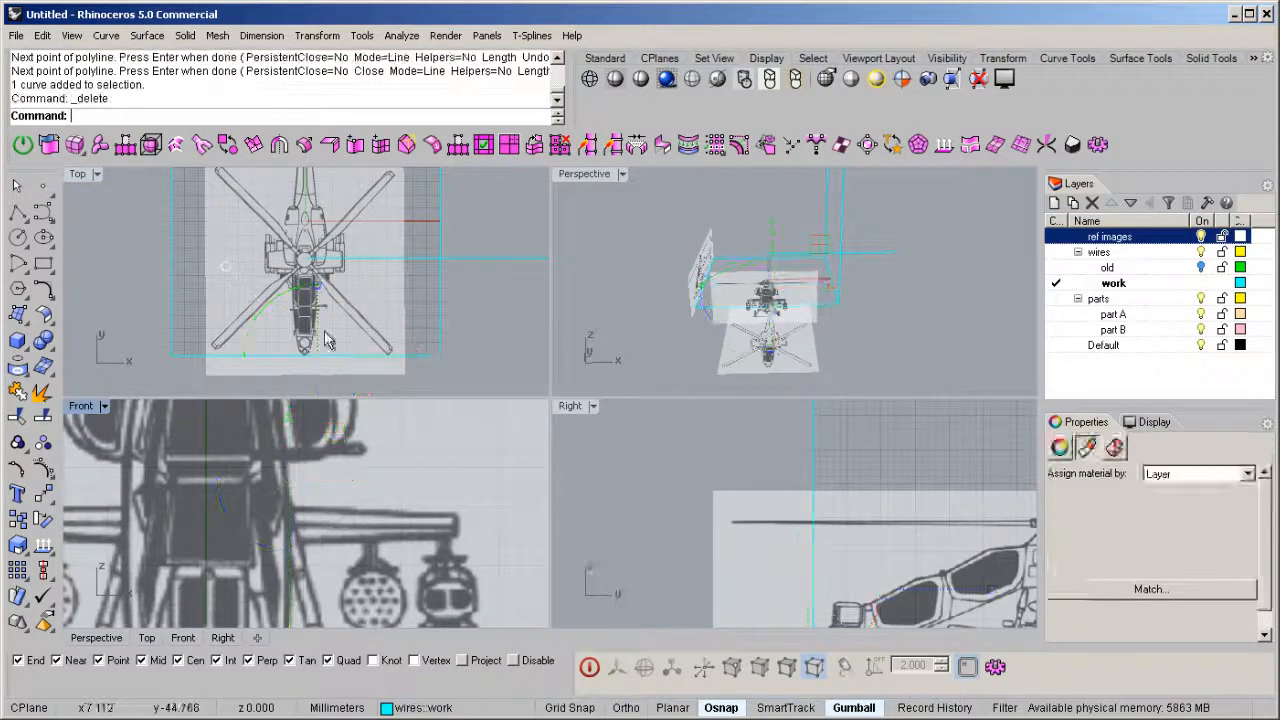
Move the front picture back along the Y axis to stand well behind the helicopter's tail, clear of the modelling area
{"action": "scroll", "coordinate": [321, 284], "scroll_direction": "down", "scroll_amount": 7}
{"action": "right_click_drag", "start_coordinate": [424, 282], "coordinate": [391, 288]}
{"action": "right_click_drag", "start_coordinate": [845, 275], "coordinate": [670, 320]}
{"action": "left_click", "coordinate": [759, 296]}
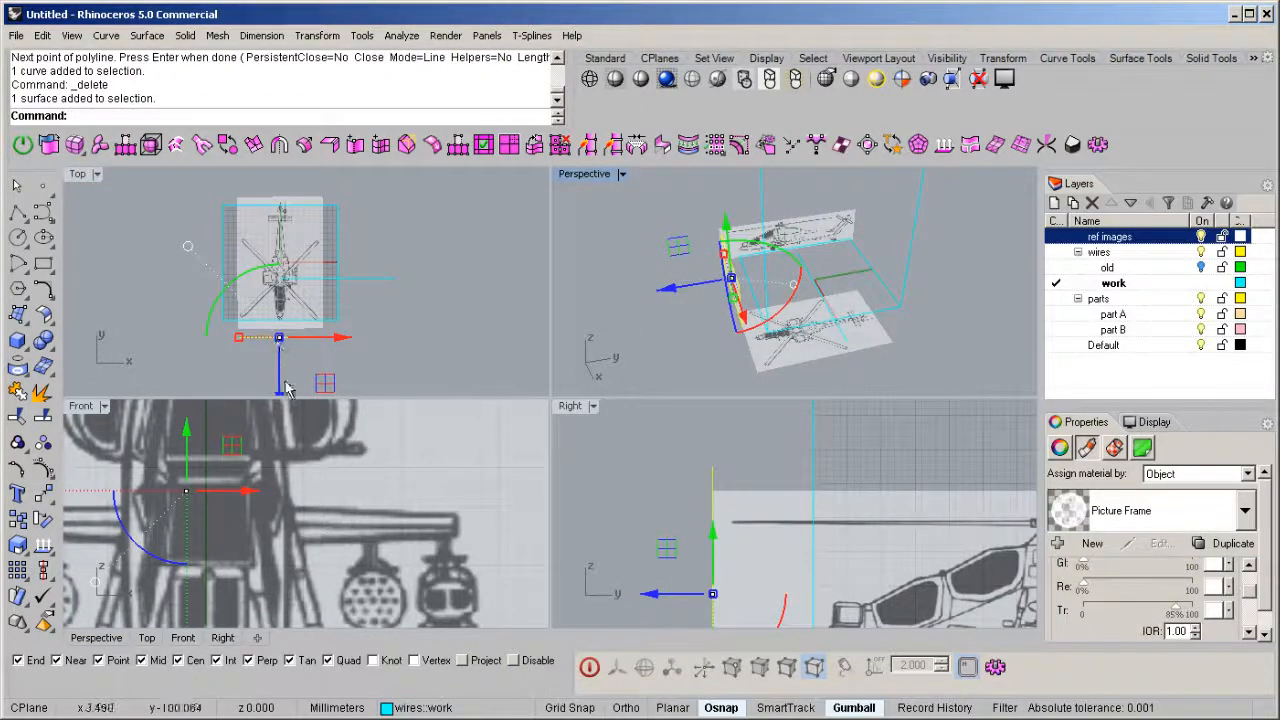
{"action": "left_click_drag", "start_coordinate": [283, 397], "coordinate": [283, 255]}
{"action": "right_click_drag", "start_coordinate": [783, 273], "coordinate": [890, 280]}
{"action": "left_click_drag", "start_coordinate": [828, 265], "coordinate": [868, 261]}
{"action": "right_click_drag", "start_coordinate": [462, 285], "coordinate": [652, 243]}
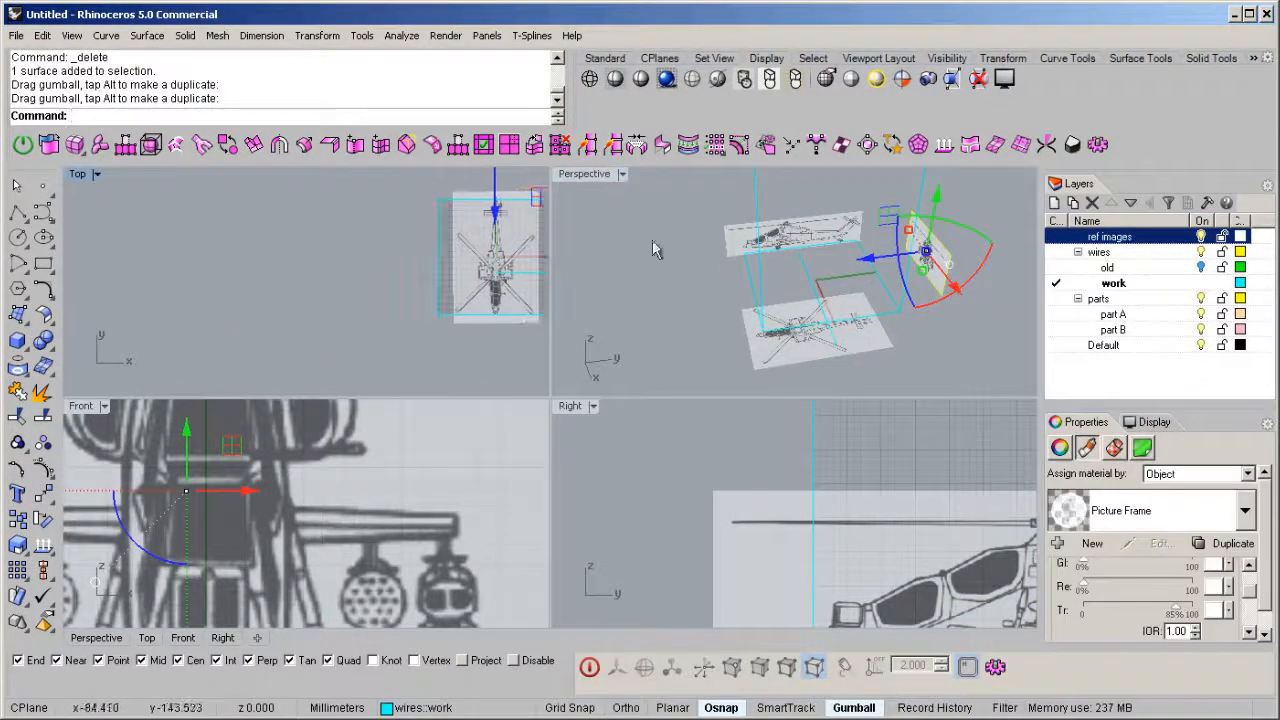
Move the side picture outward along the X axis, farther away from the modelling area
{"action": "double_click", "coordinate": [597, 175]}
{"action": "right_click_drag", "start_coordinate": [410, 346], "coordinate": [512, 370]}
{"action": "left_click", "coordinate": [412, 372]}
{"action": "right_click_drag", "start_coordinate": [412, 376], "coordinate": [456, 384]}
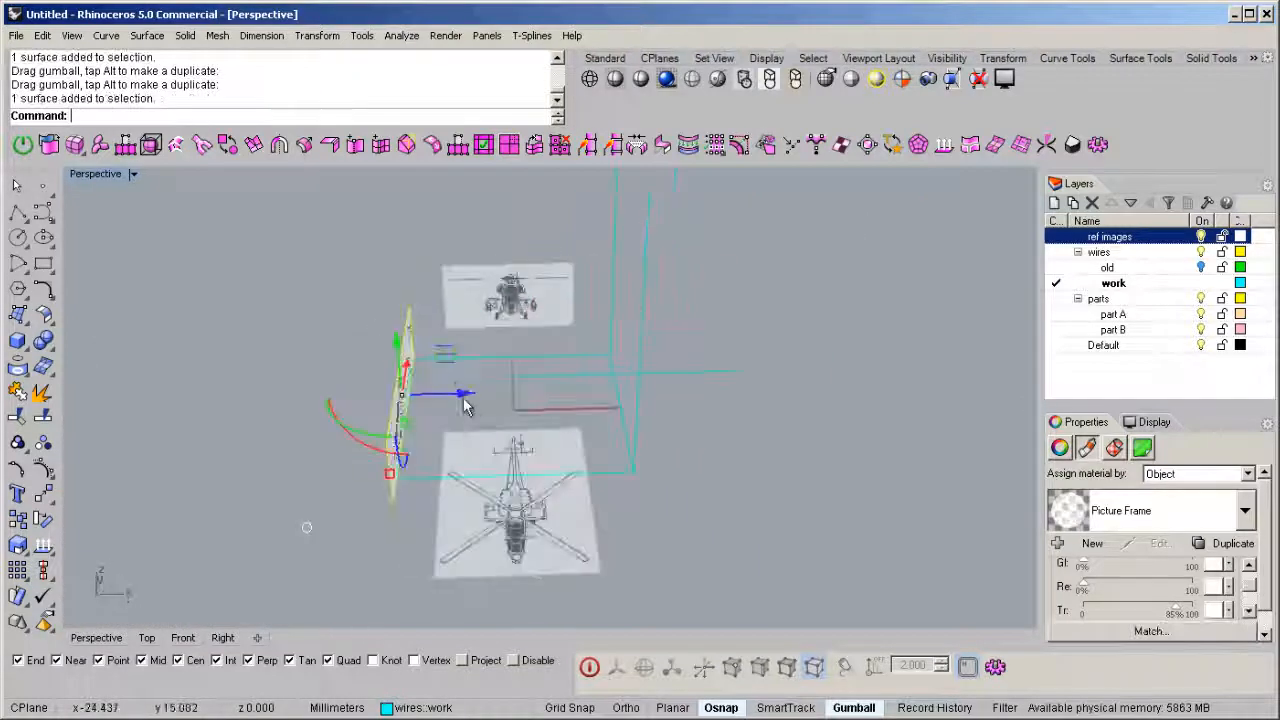
{"action": "left_click_drag", "start_coordinate": [462, 396], "coordinate": [396, 400]}
{"action": "right_click_drag", "start_coordinate": [396, 404], "coordinate": [470, 462]}
Lower the top picture along the Z axis well below the construction plane and deselect it
{"action": "left_click", "coordinate": [478, 495]}
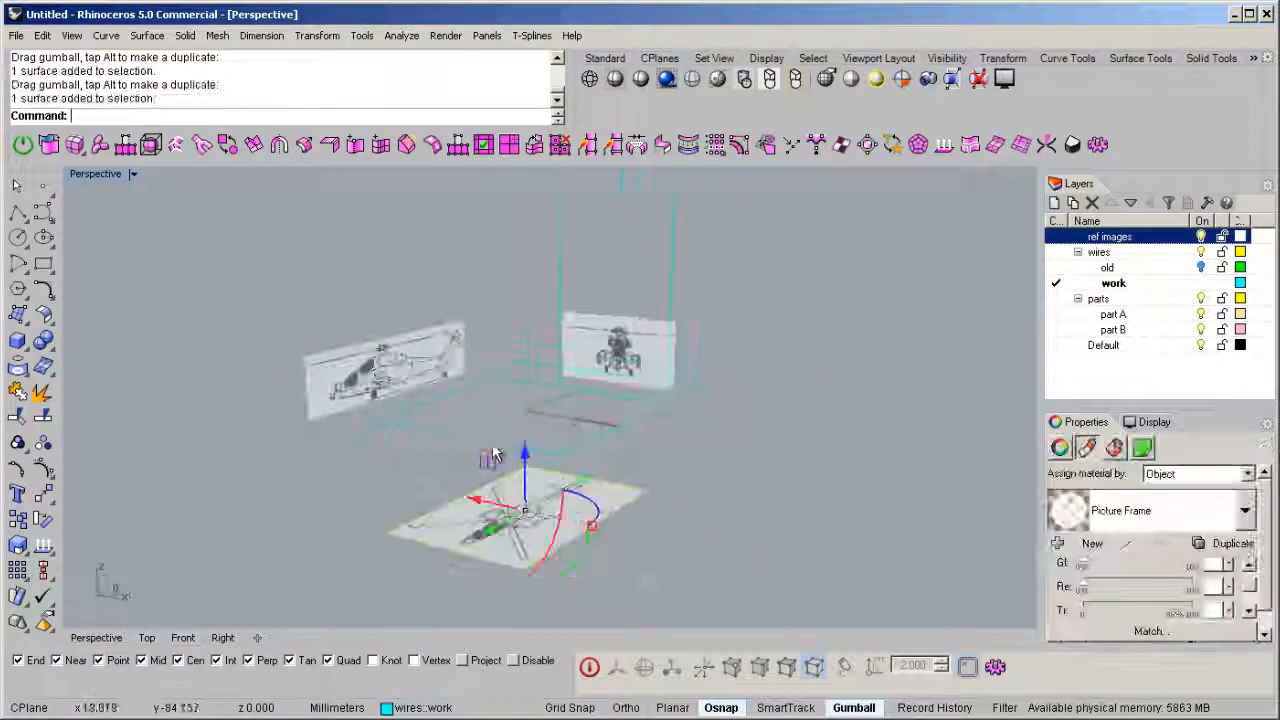
{"action": "left_click_drag", "start_coordinate": [528, 451], "coordinate": [541, 503]}
{"action": "right_click_drag", "start_coordinate": [712, 380], "coordinate": [673, 380]}
{"action": "left_click", "coordinate": [782, 322]}
Select all the guide curves and delete them, leaving only the three reference pictures
{"action": "key", "text": "F4"}
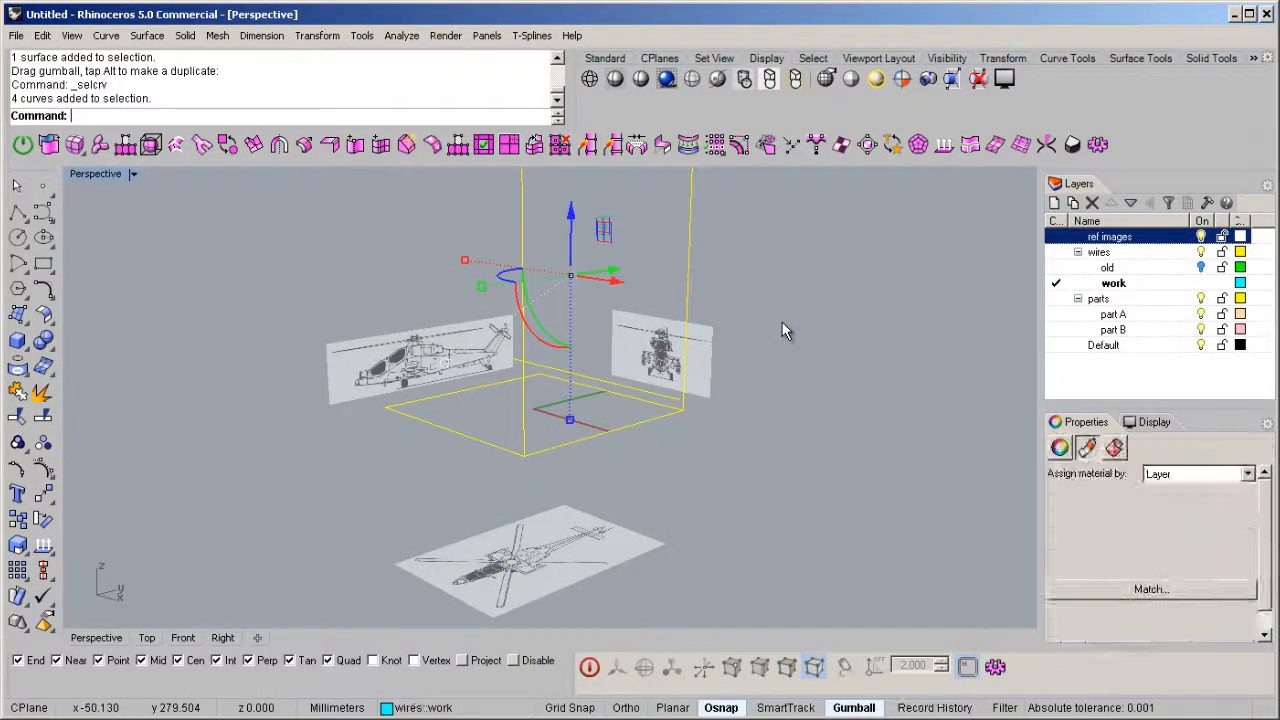
{"action": "key", "text": "Delete"}
{"action": "right_click_drag", "start_coordinate": [782, 322], "coordinate": [794, 227]}
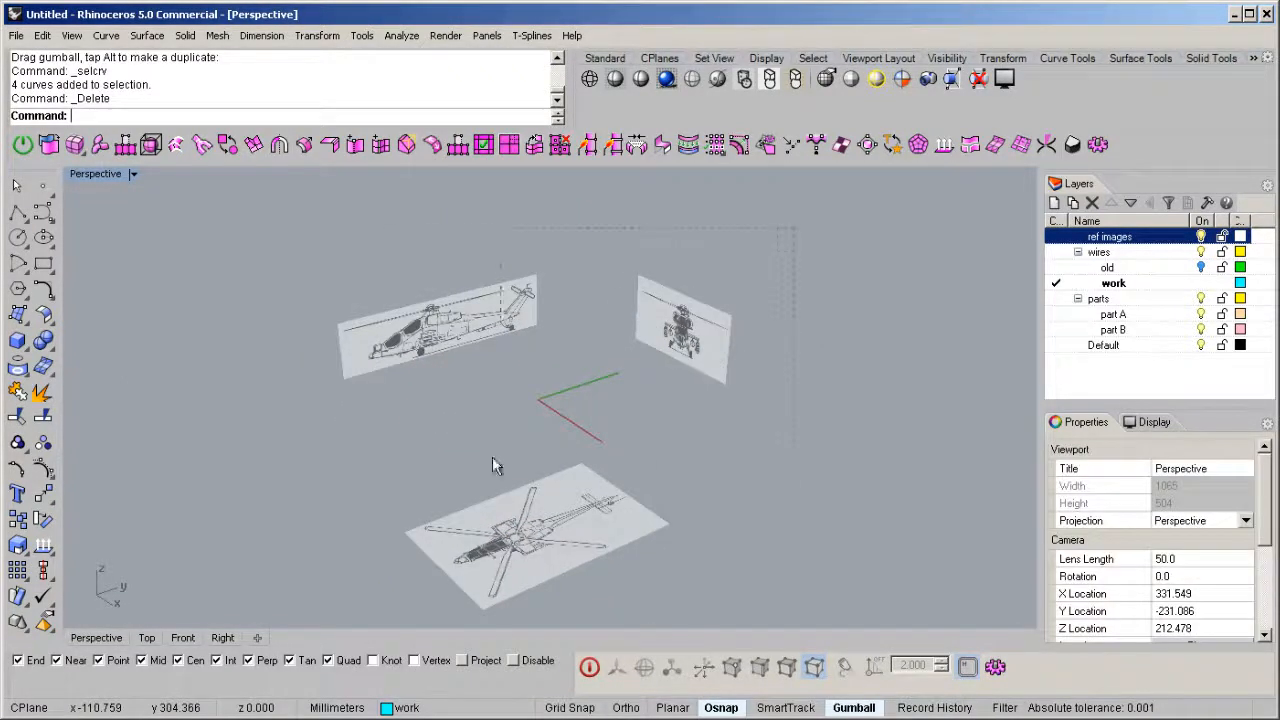
Assign all three reference pictures to the ref images layer and lock that layer
{"action": "left_click_drag", "start_coordinate": [287, 645], "coordinate": [284, 646]}
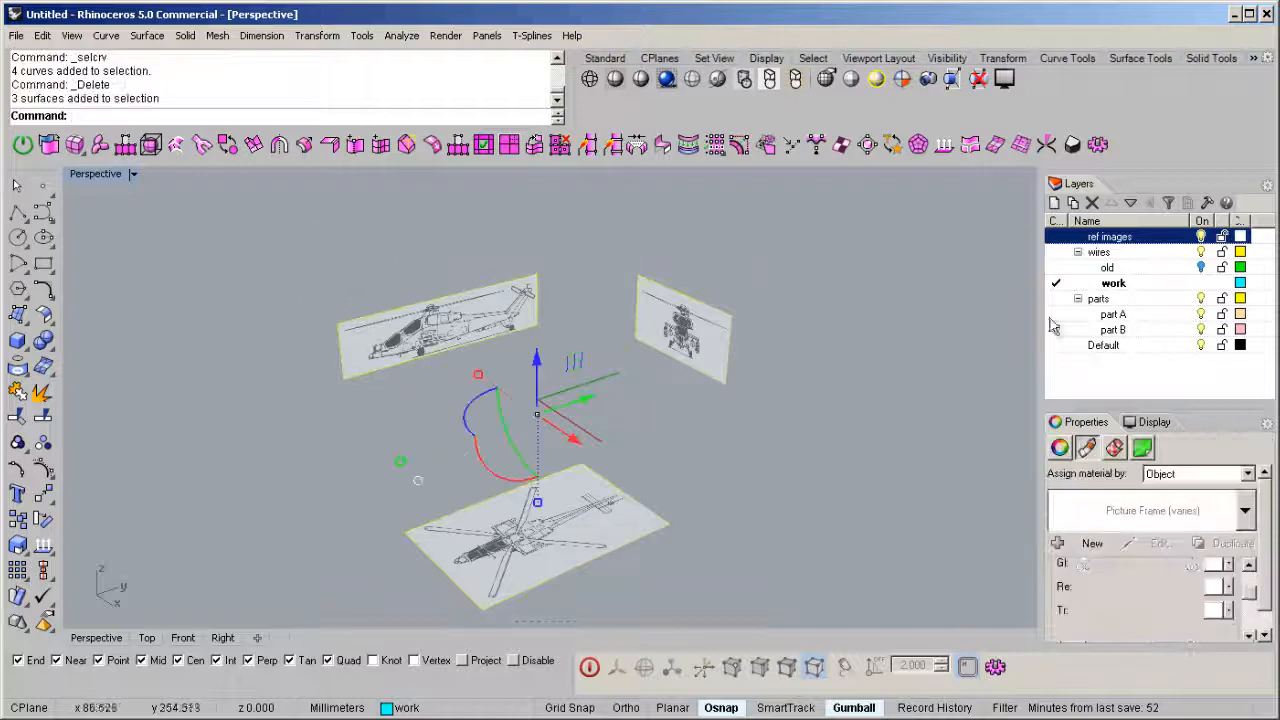
{"action": "right_click", "coordinate": [1125, 240]}
{"action": "left_click", "coordinate": [1186, 494]}
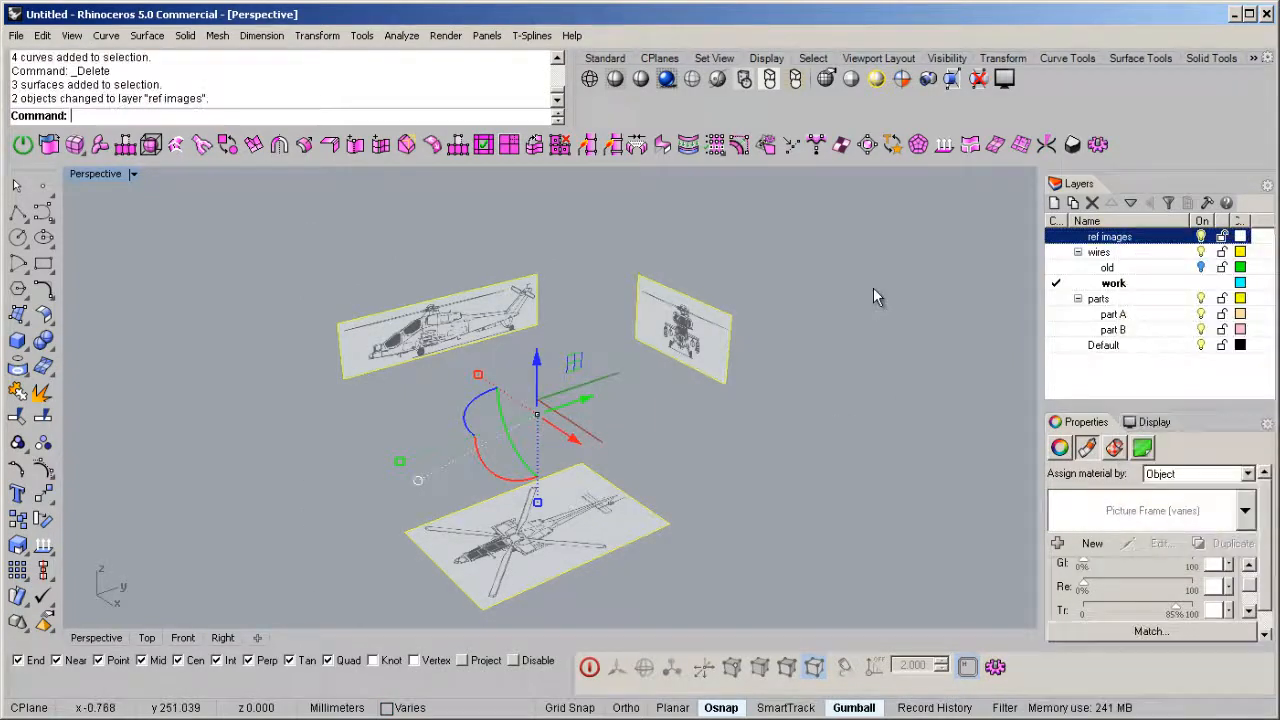
{"action": "left_click", "coordinate": [500, 416]}
{"action": "right_click_drag", "start_coordinate": [500, 416], "coordinate": [507, 383]}
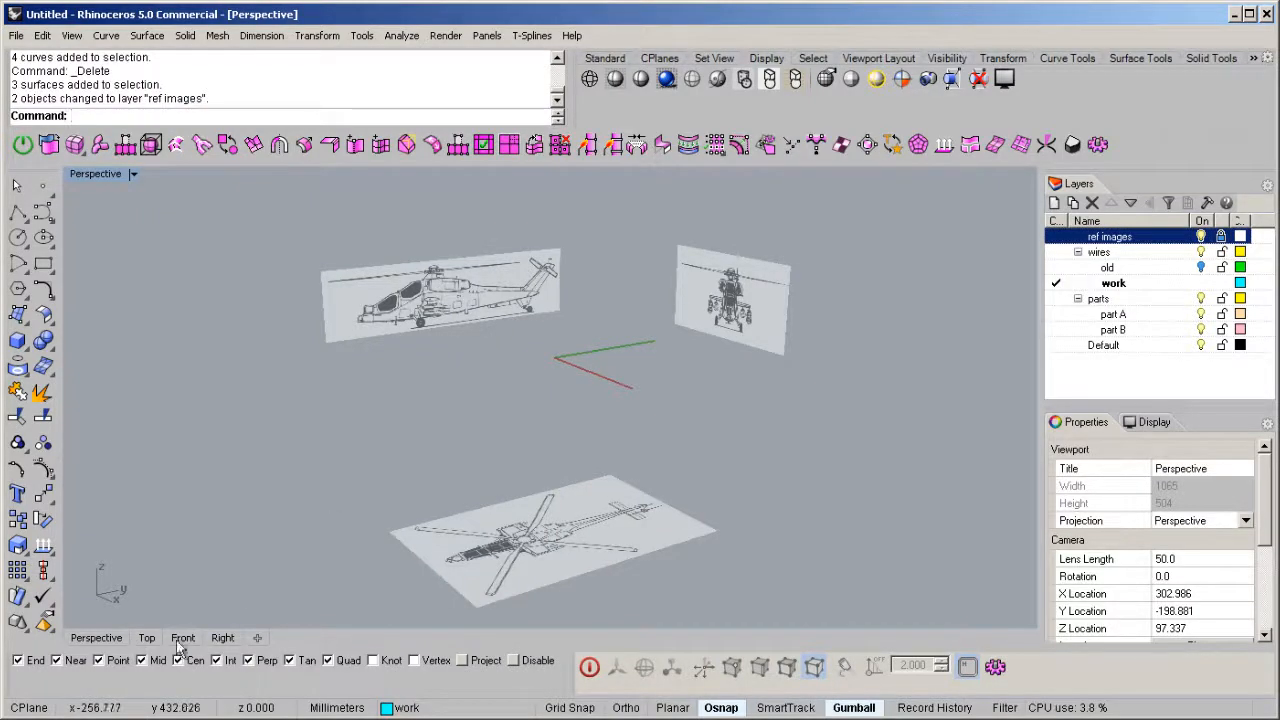
{"action": "right_click_drag", "start_coordinate": [647, 402], "coordinate": [603, 454]}
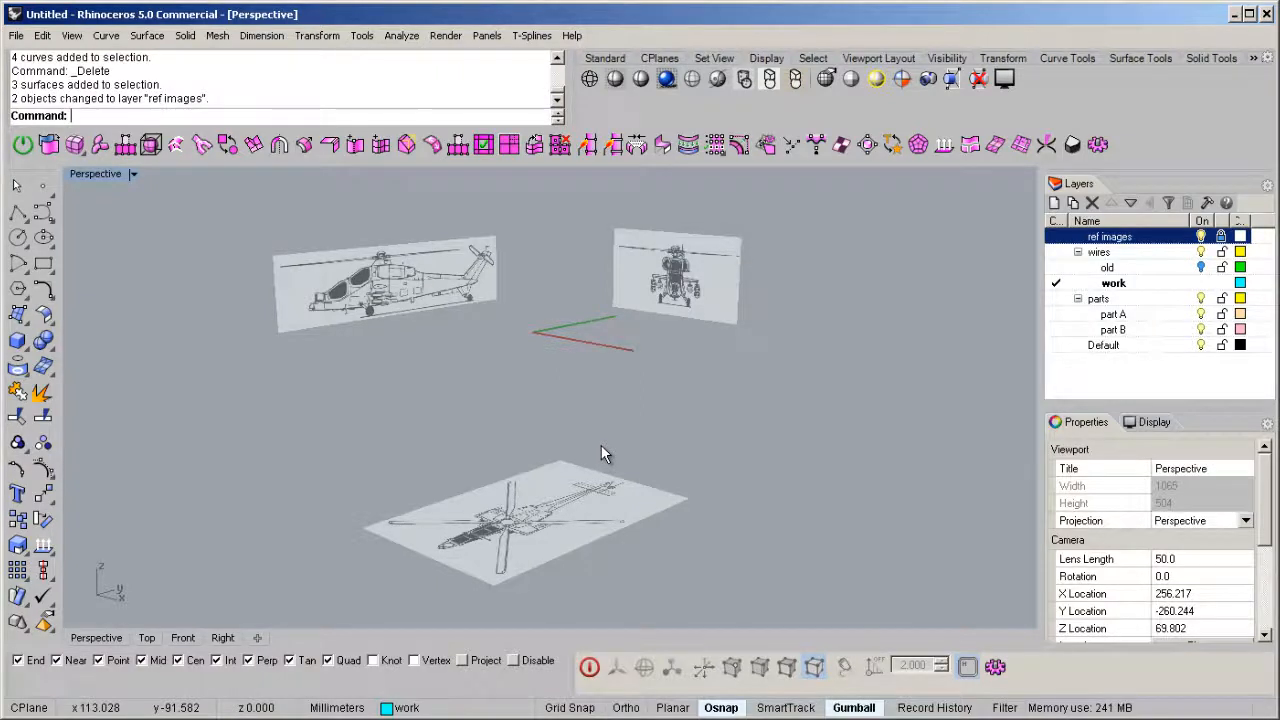
{"action": "mouse_move", "coordinate": [643, 417]}
{"action": "right_mouse_down"}
{"action": "mouse_move", "coordinate": [563, 408]}
{"action": "mouse_move", "coordinate": [611, 402]}
{"action": "mouse_move", "coordinate": [642, 417]}
{"action": "mouse_move", "coordinate": [625, 420]}
{"action": "right_mouse_up"}
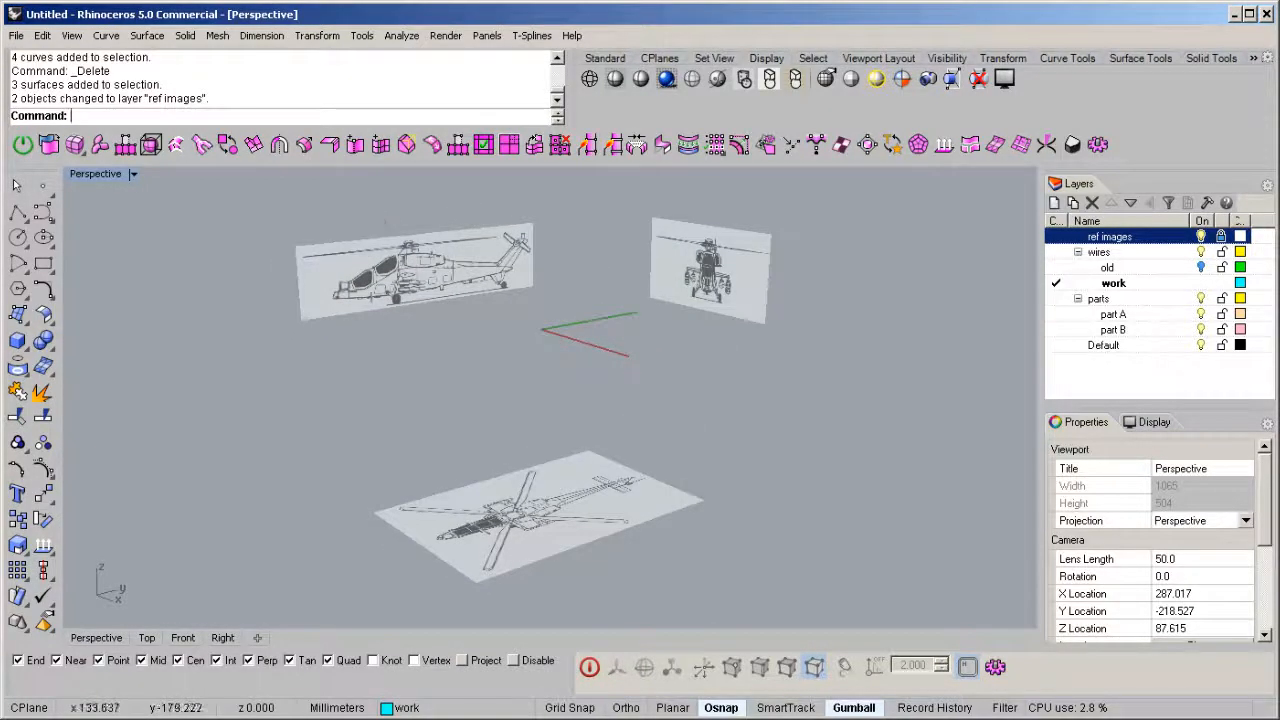
{"action": "right_click_drag", "start_coordinate": [418, 386], "coordinate": [457, 331]}
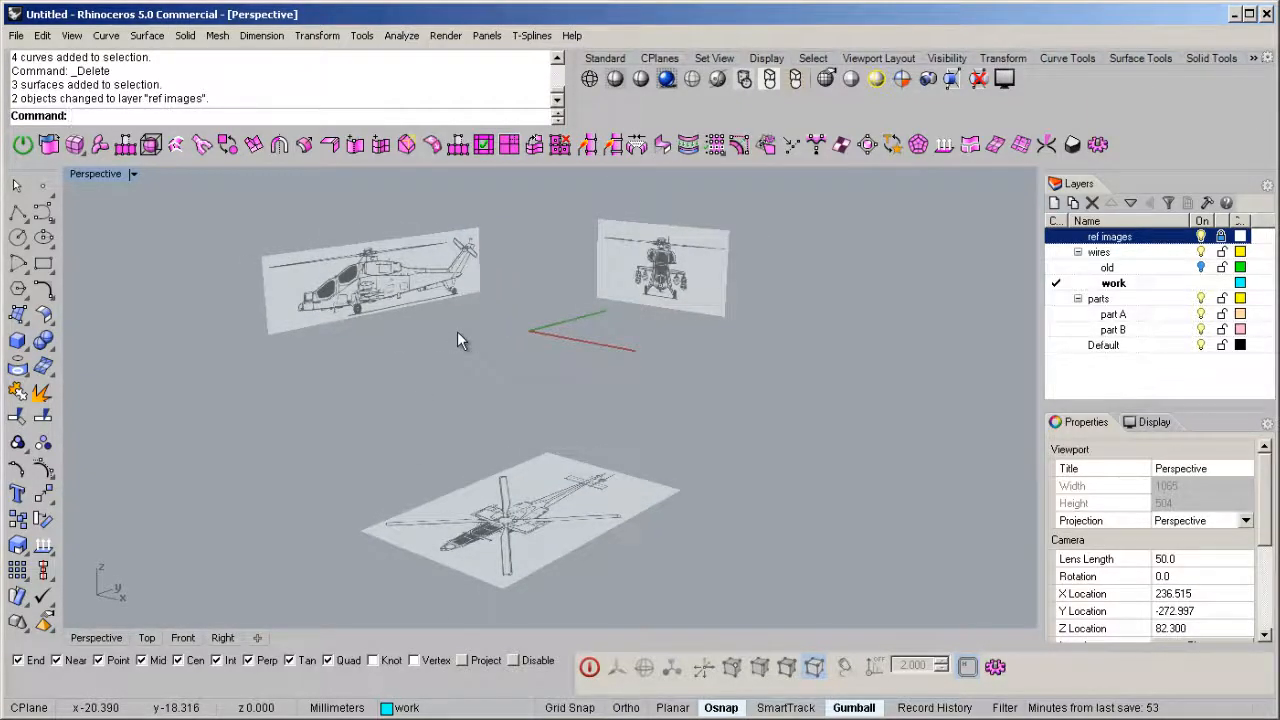
{"action": "right_click_drag", "start_coordinate": [461, 331], "coordinate": [535, 400]}
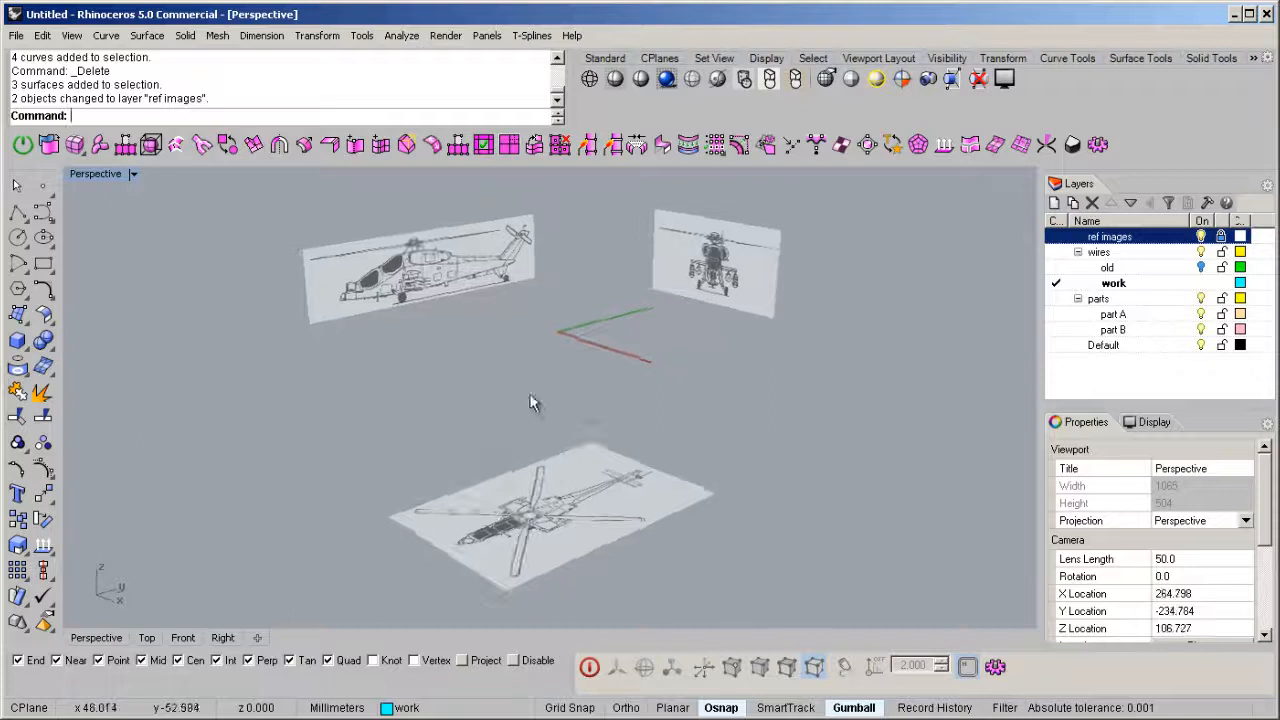